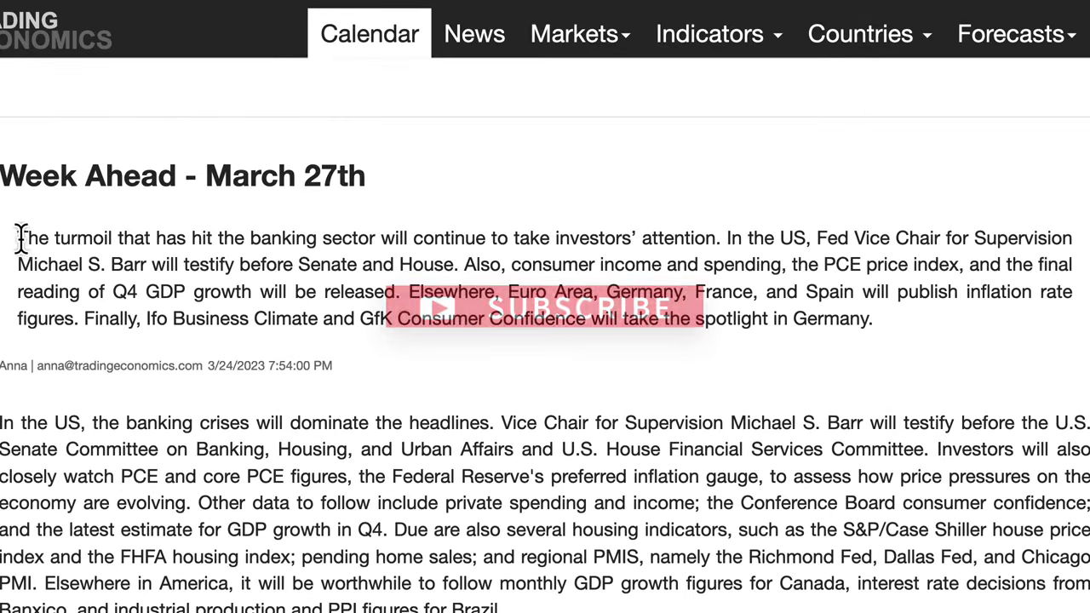
Highlight the opening summary from the banking turmoil through Fed testimony, income and spending, and Q4 GDP.
{"action": "left_click_drag", "start_coordinate": [18, 238], "coordinate": [344, 247]}
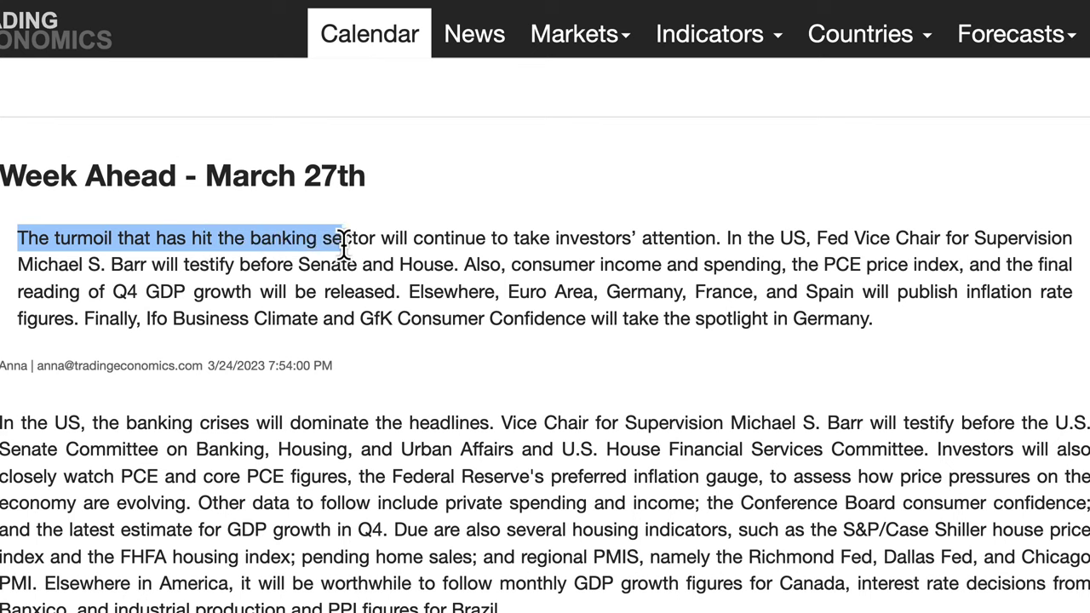
{"action": "left_click_drag", "start_coordinate": [466, 244], "coordinate": [691, 241]}
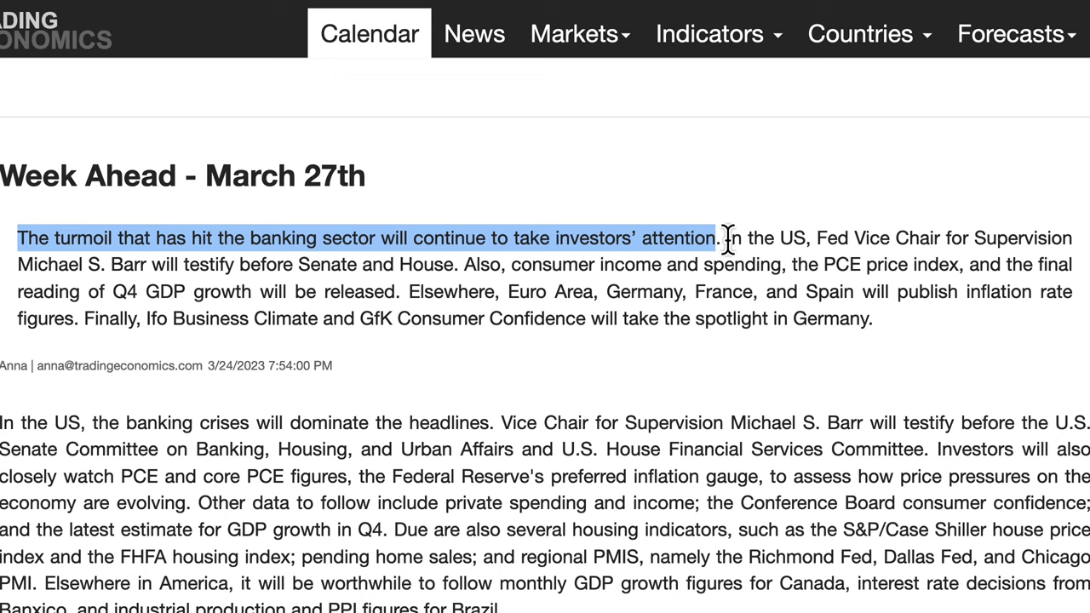
{"action": "left_click_drag", "start_coordinate": [728, 238], "coordinate": [777, 238]}
{"action": "left_click_drag", "start_coordinate": [873, 245], "coordinate": [385, 271]}
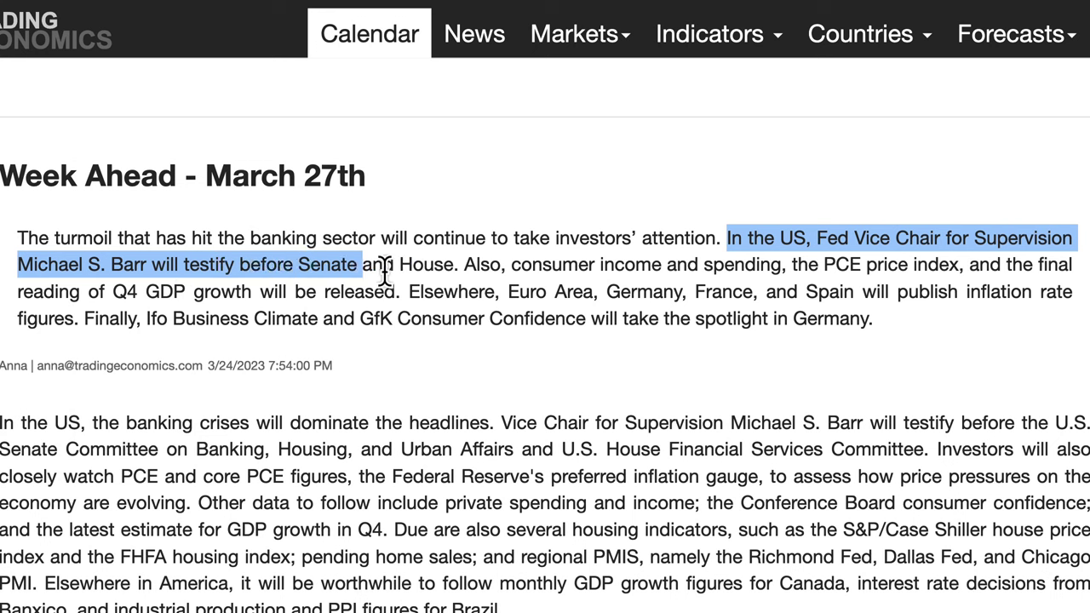
{"action": "left_click_drag", "start_coordinate": [487, 266], "coordinate": [842, 267]}
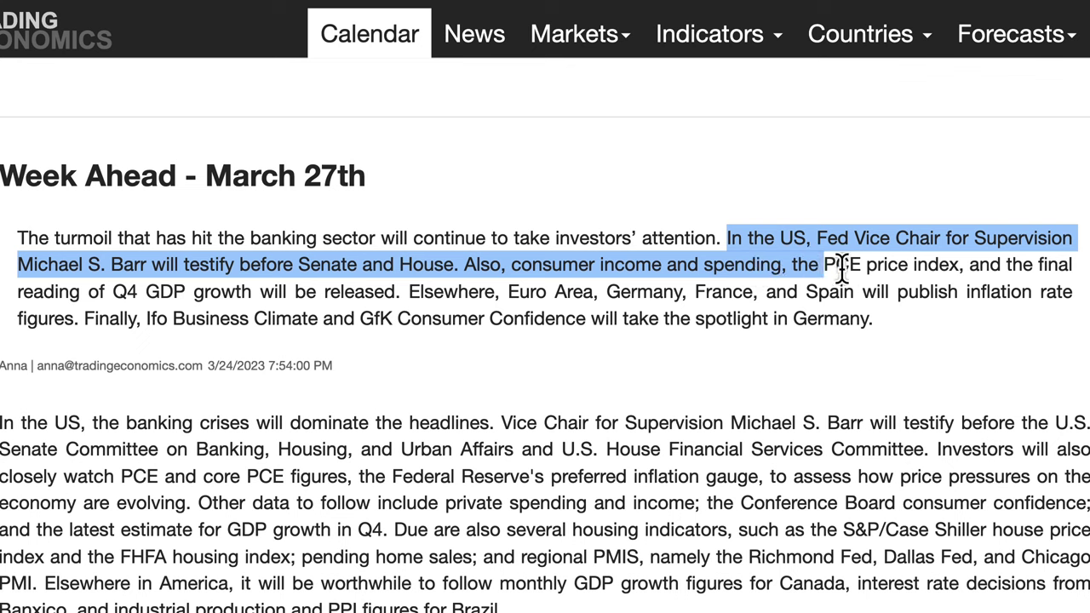
{"action": "left_click_drag", "start_coordinate": [995, 268], "coordinate": [379, 322]}
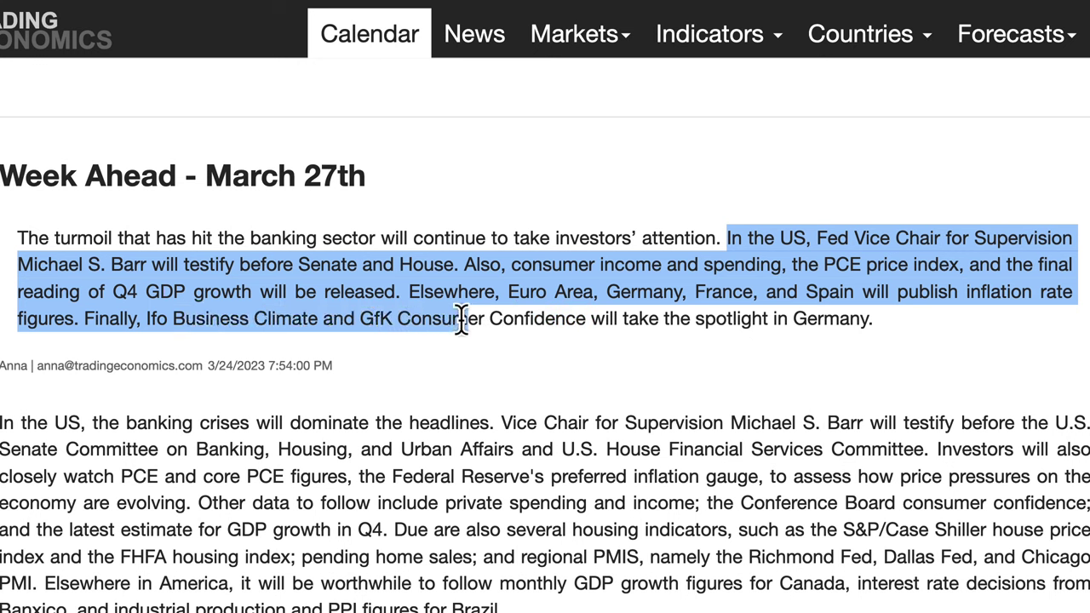
{"action": "left_click_drag", "start_coordinate": [462, 321], "coordinate": [898, 323]}
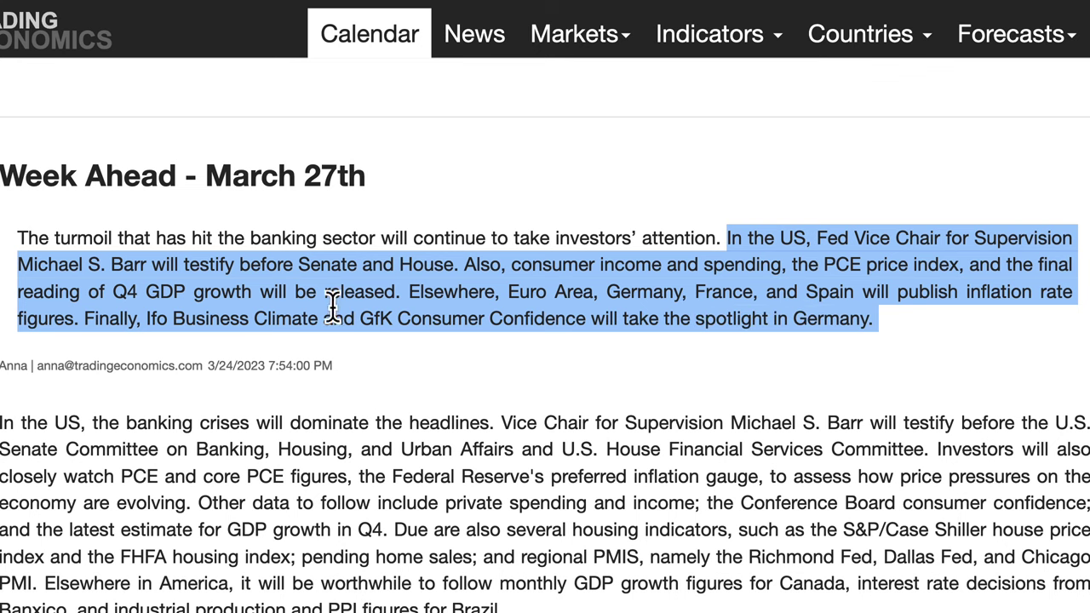
{"action": "scroll", "coordinate": [500, 365], "scroll_direction": "down", "scroll_amount": 10}
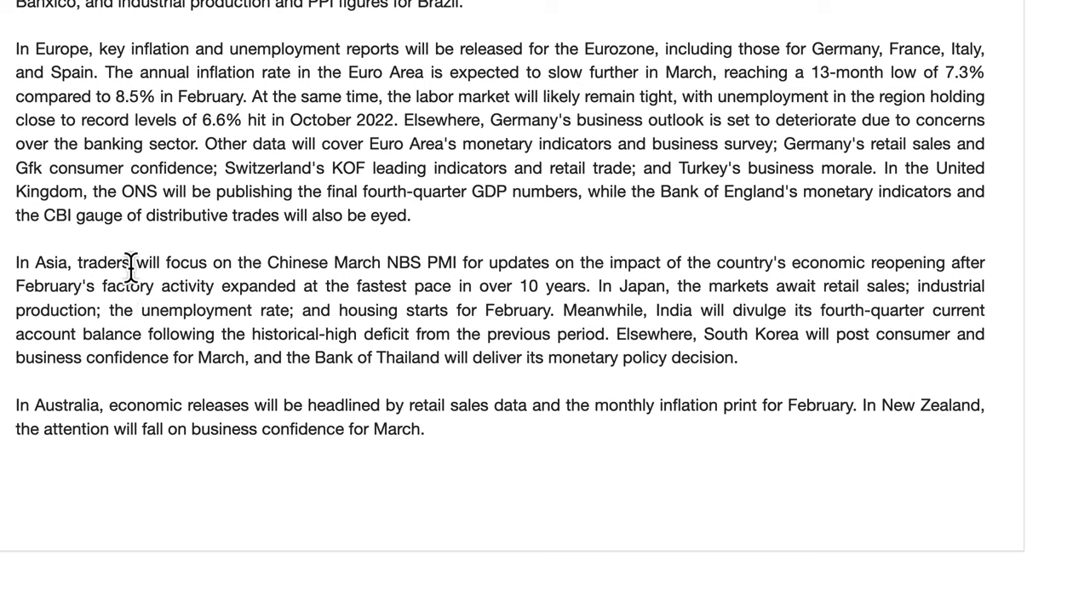
Highlight the Asia outlook: China's March NBS PMI, reopening, February factory activity and Japan's releases.
{"action": "left_click_drag", "start_coordinate": [130, 265], "coordinate": [401, 263]}
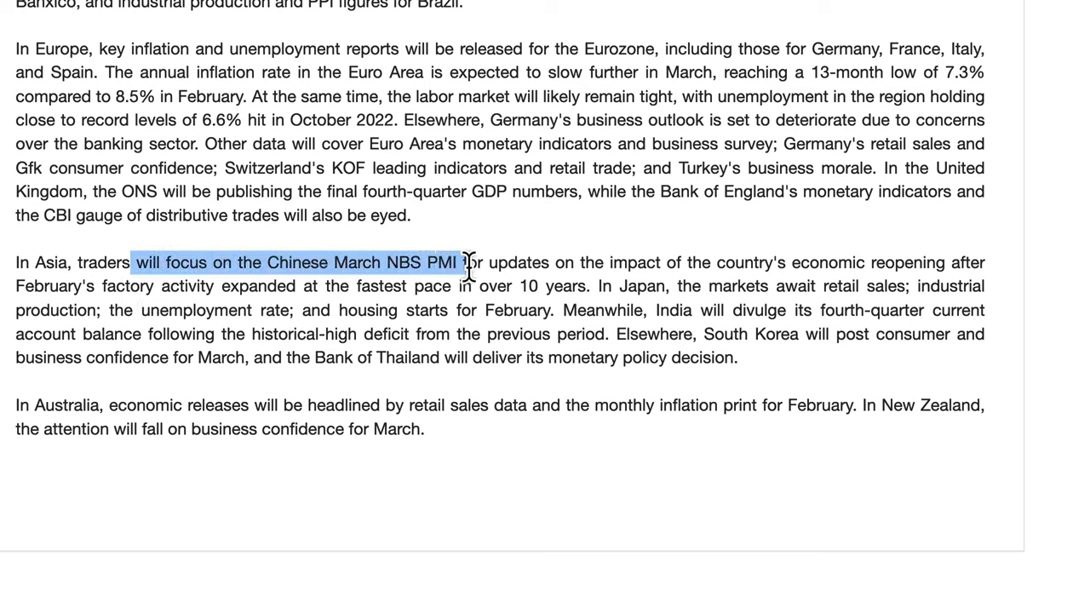
{"action": "left_click_drag", "start_coordinate": [468, 264], "coordinate": [927, 264]}
{"action": "left_click_drag", "start_coordinate": [992, 265], "coordinate": [353, 290]}
{"action": "left_click_drag", "start_coordinate": [465, 287], "coordinate": [678, 288]}
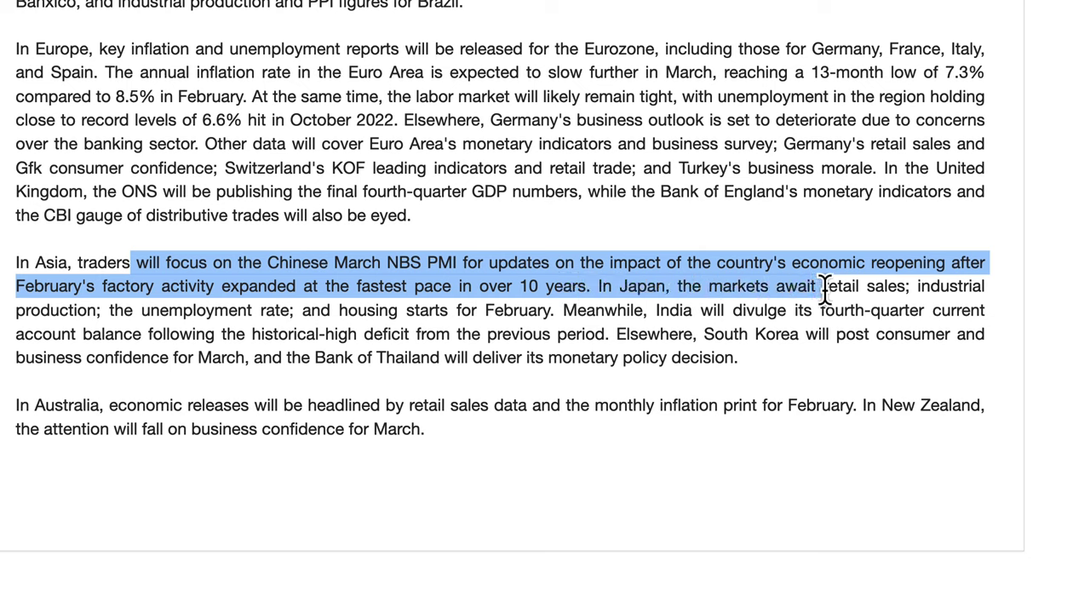
{"action": "left_click_drag", "start_coordinate": [825, 287], "coordinate": [538, 310]}
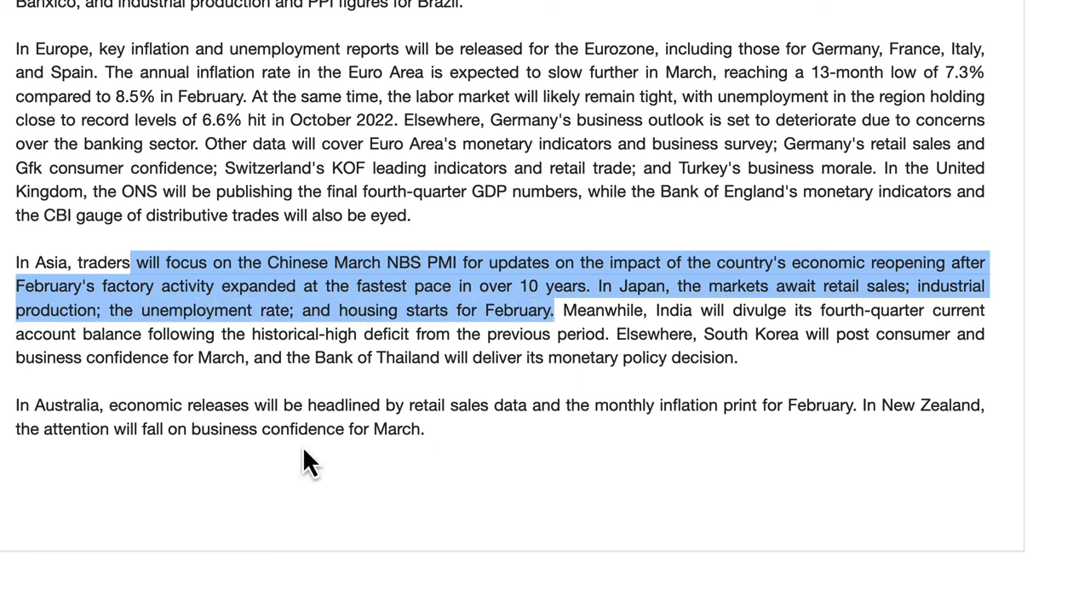
Highlight the Australia outlook and the New Zealand business confidence sentences.
{"action": "left_click_drag", "start_coordinate": [27, 402], "coordinate": [408, 405]}
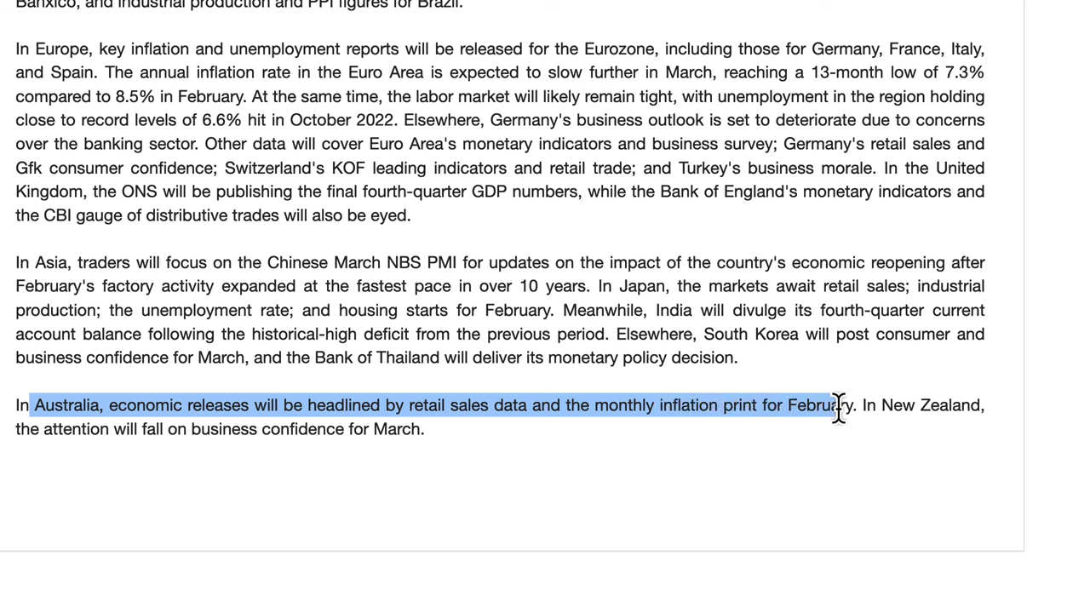
{"action": "left_click_drag", "start_coordinate": [869, 407], "coordinate": [155, 434]}
{"action": "left_click_drag", "start_coordinate": [224, 432], "coordinate": [340, 433]}
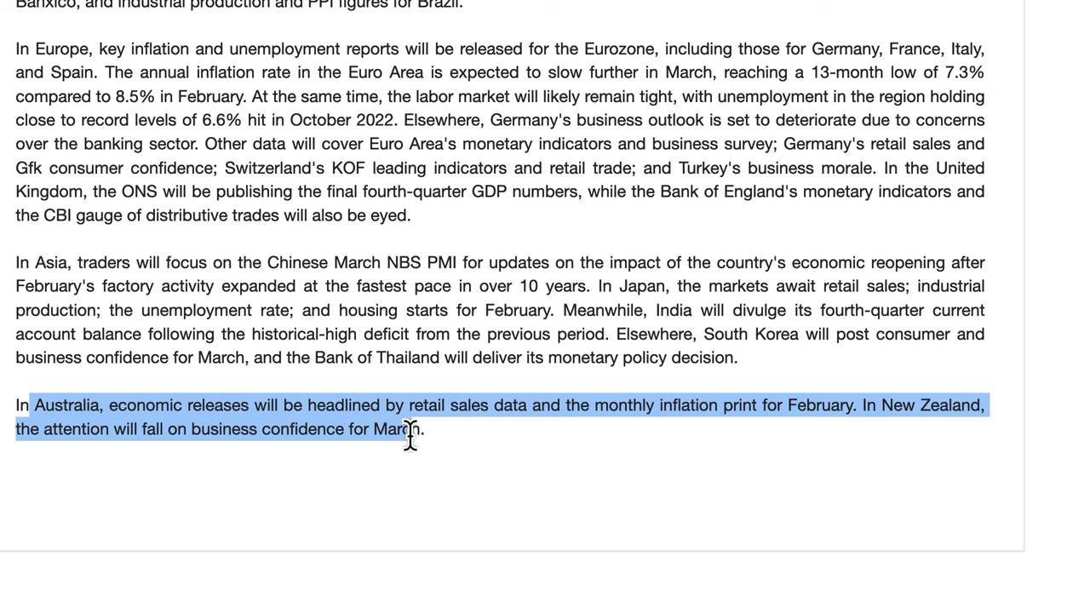
{"action": "scroll", "coordinate": [481, 413], "scroll_direction": "up", "scroll_amount": 6}
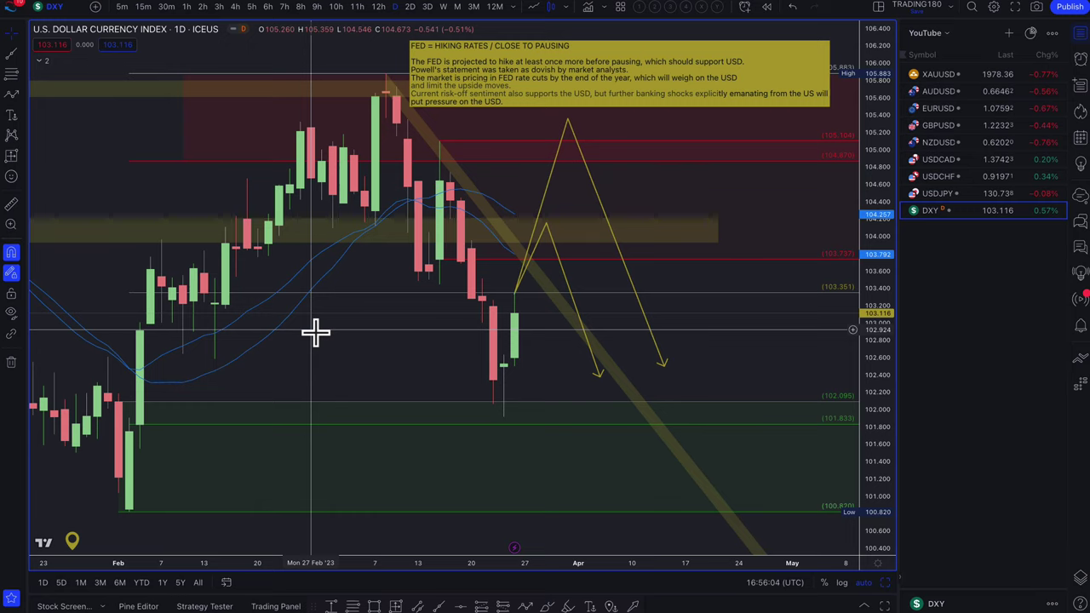
Zoom the DXY daily chart's time axis in and out to frame recent price action.
{"action": "scroll", "coordinate": [352, 365], "scroll_direction": "down", "scroll_amount": 3}
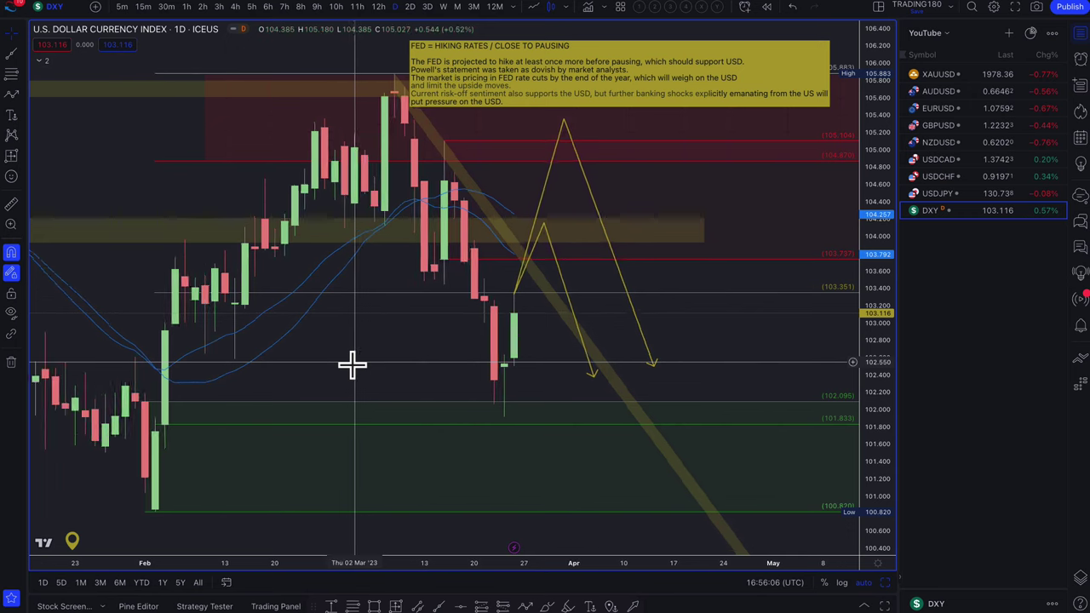
{"action": "scroll", "coordinate": [352, 365], "scroll_direction": "down", "scroll_amount": 5}
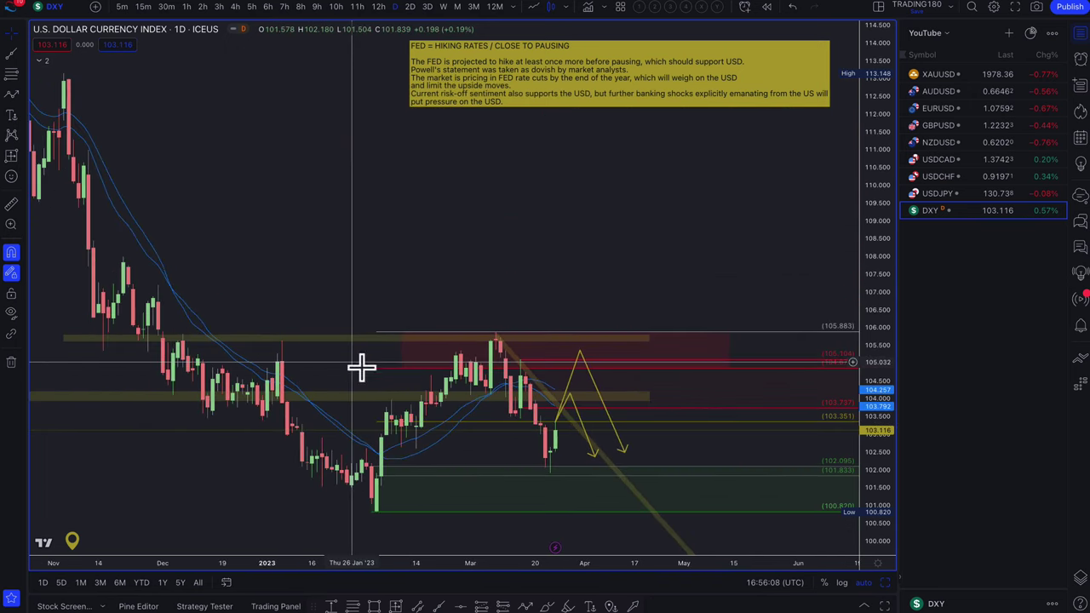
{"action": "scroll", "coordinate": [371, 386], "scroll_direction": "up", "scroll_amount": 1}
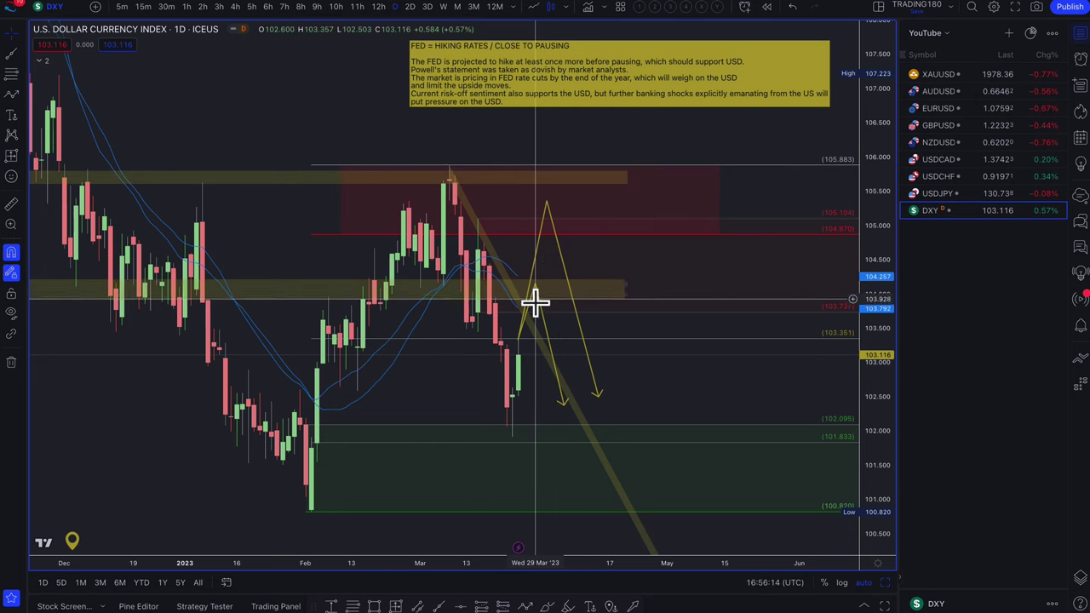
{"action": "scroll", "coordinate": [535, 289], "scroll_direction": "up", "scroll_amount": 1}
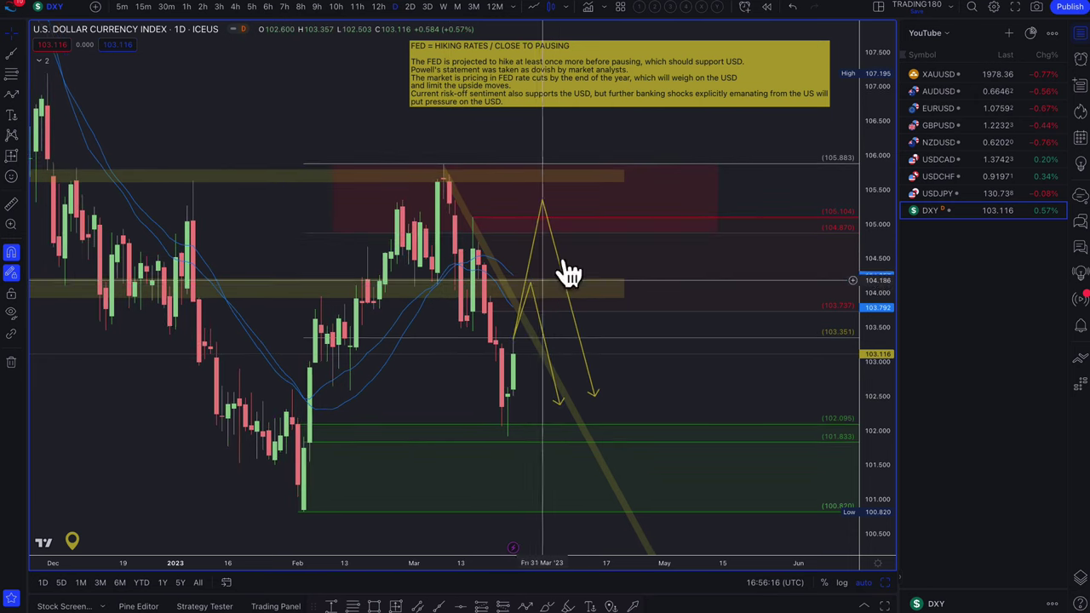
{"action": "scroll", "coordinate": [556, 115], "scroll_direction": "up", "scroll_amount": 2}
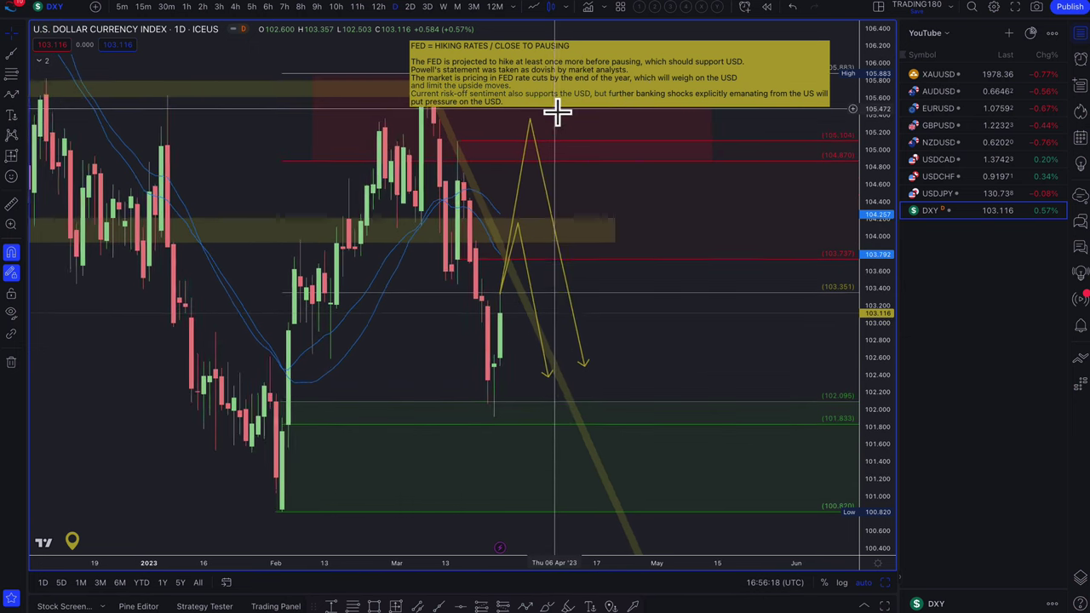
{"action": "scroll", "coordinate": [542, 118], "scroll_direction": "up", "scroll_amount": 2}
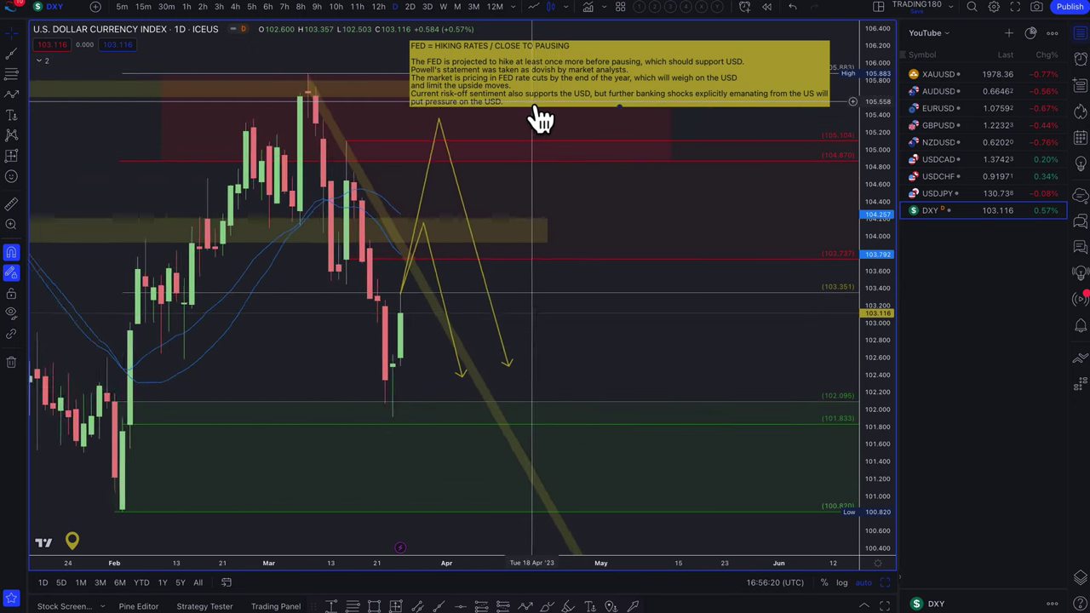
Set the FED news note's font size to 24 and move it to the chart's left side.
{"action": "double_click", "coordinate": [501, 74]}
{"action": "left_click", "coordinate": [509, 77]}
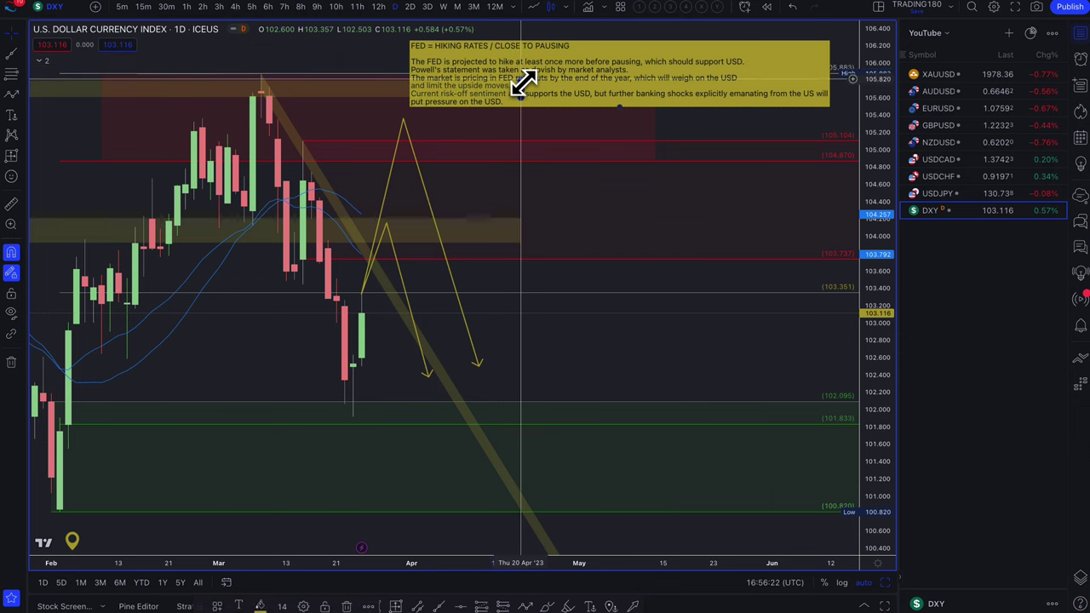
{"action": "double_click", "coordinate": [518, 80]}
{"action": "left_click", "coordinate": [515, 82]}
{"action": "double_click", "coordinate": [515, 83]}
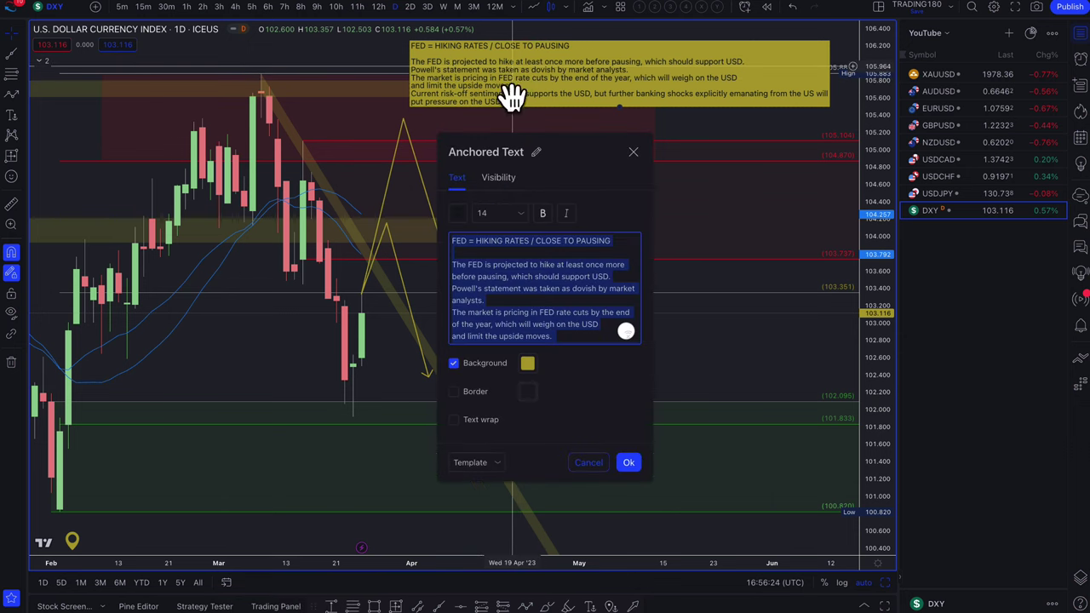
{"action": "left_click", "coordinate": [523, 215]}
{"action": "left_click", "coordinate": [496, 342]}
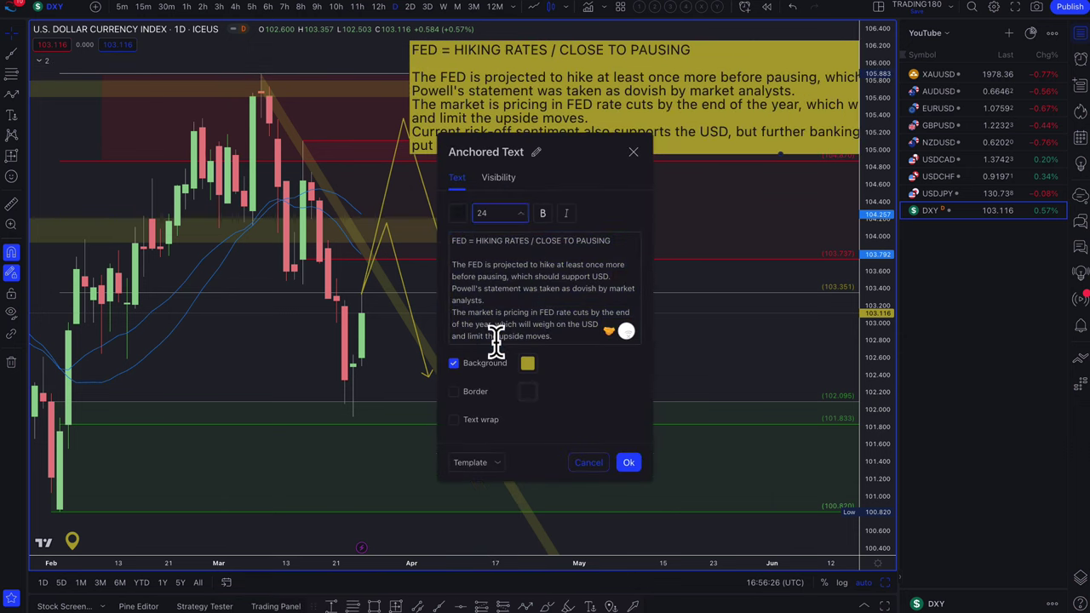
{"action": "left_click", "coordinate": [704, 272]}
{"action": "left_click_drag", "start_coordinate": [638, 134], "coordinate": [316, 154]}
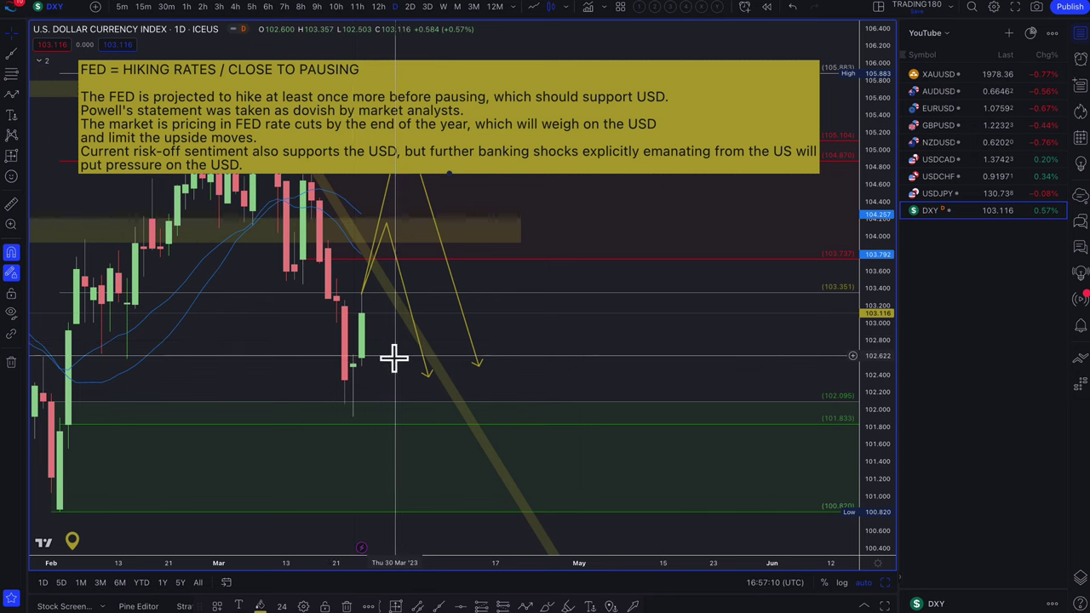
Change the FED note's font size back to 16 and drag it up near the chart's top.
{"action": "scroll", "coordinate": [394, 358], "scroll_direction": "down", "scroll_amount": 1}
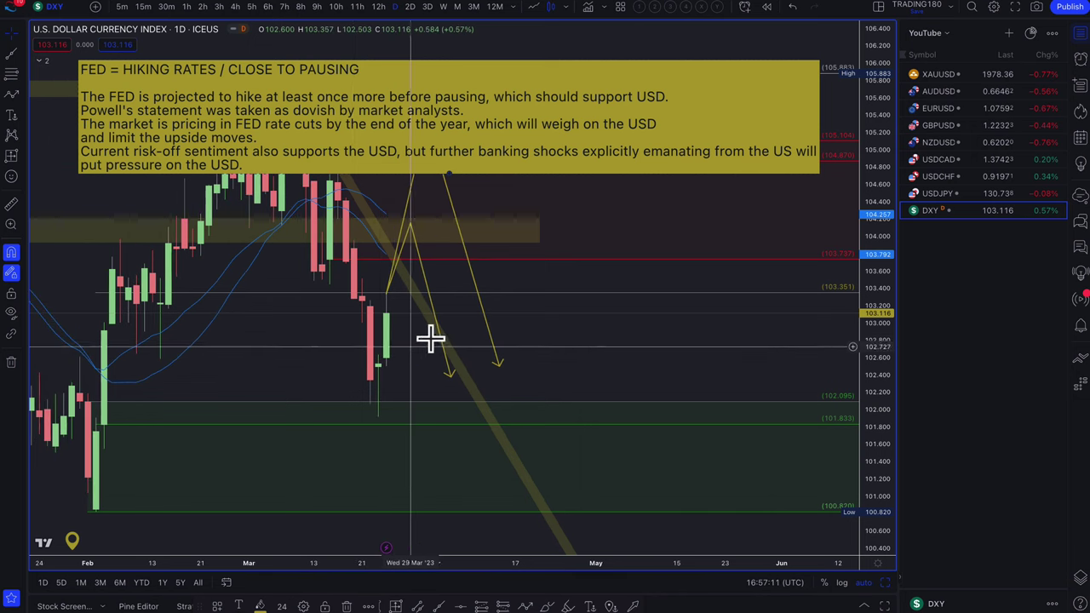
{"action": "double_click", "coordinate": [480, 145]}
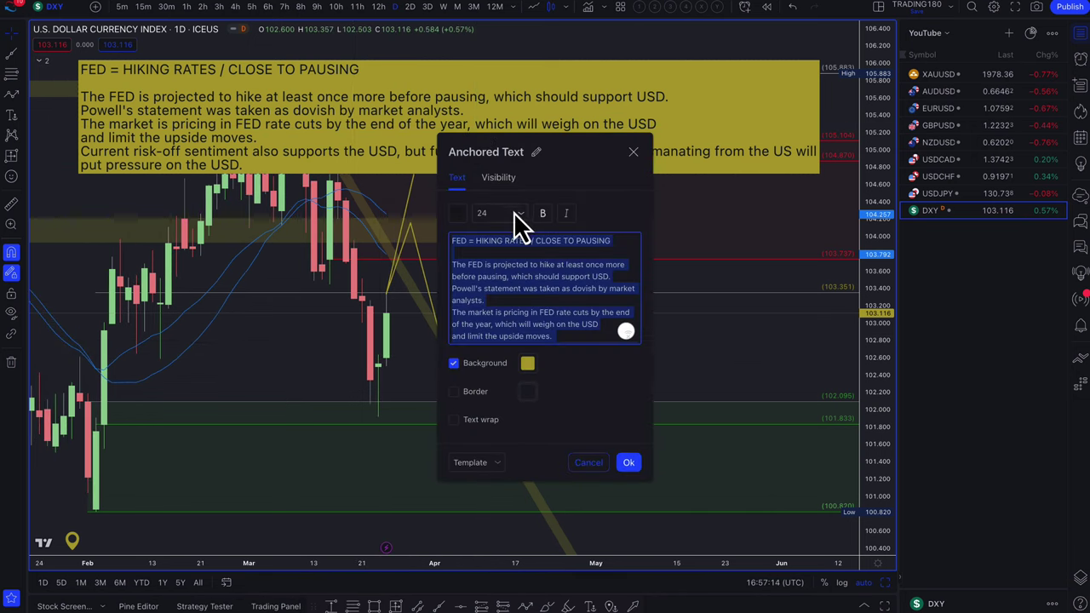
{"action": "left_click", "coordinate": [517, 213]}
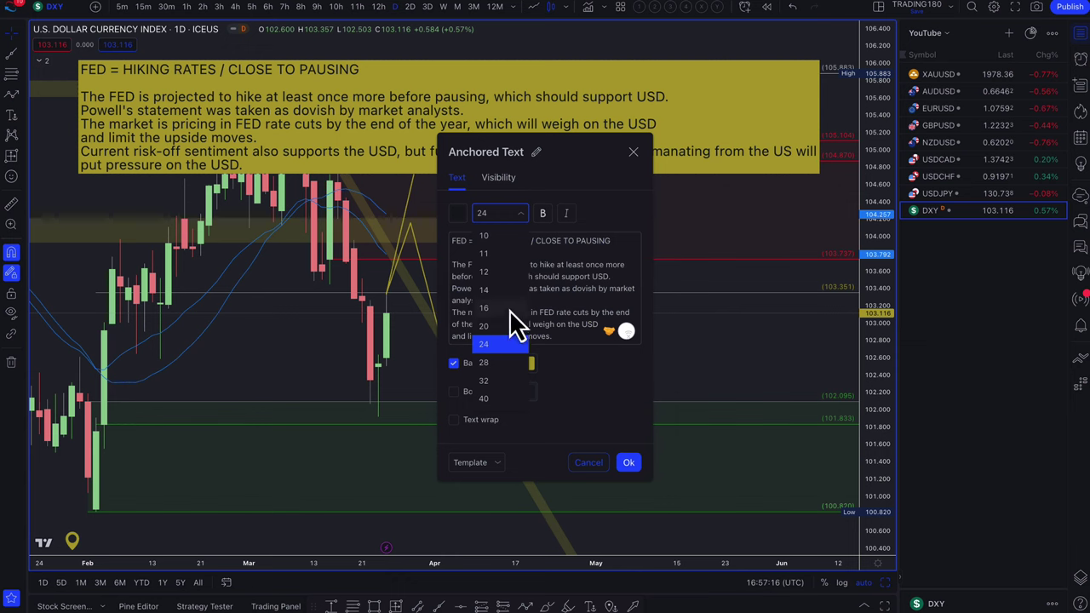
{"action": "left_click", "coordinate": [510, 309]}
{"action": "left_click", "coordinate": [629, 464]}
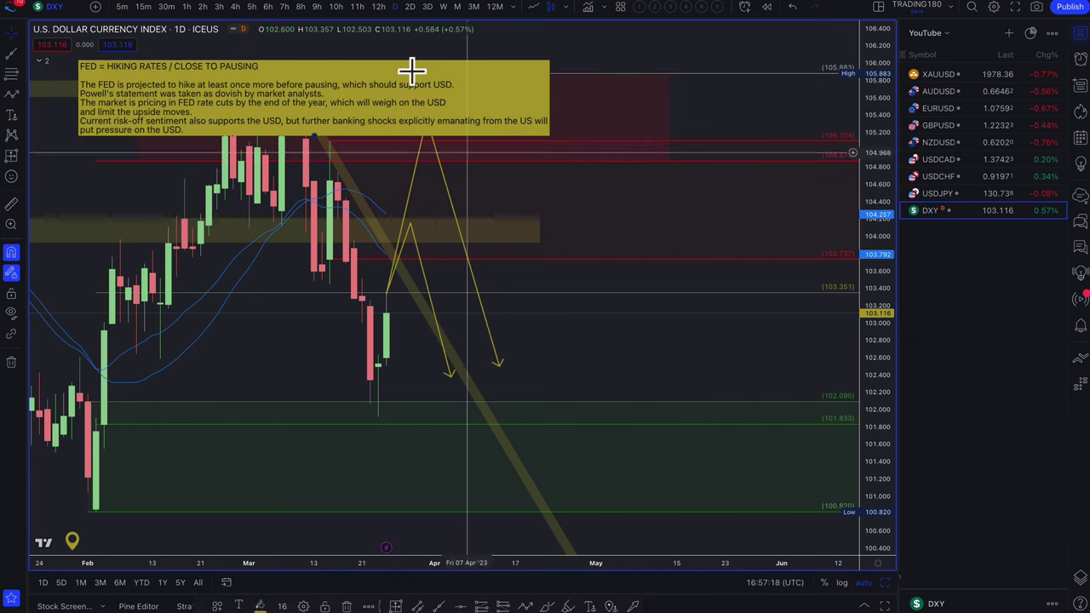
{"action": "left_click_drag", "start_coordinate": [382, 97], "coordinate": [628, 63]}
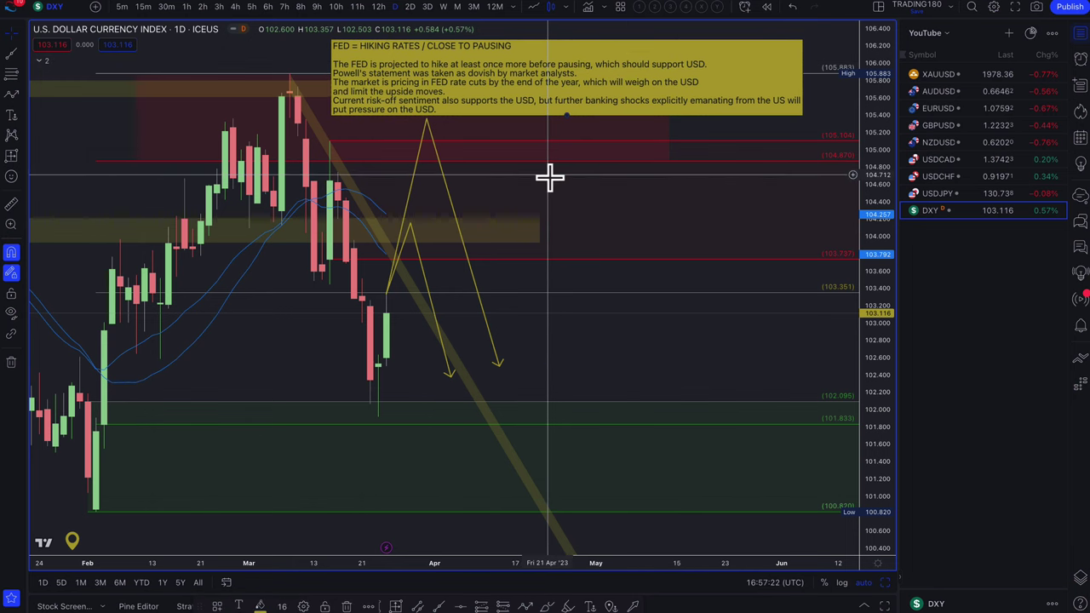
{"action": "scroll", "coordinate": [550, 212], "scroll_direction": "down", "scroll_amount": 5}
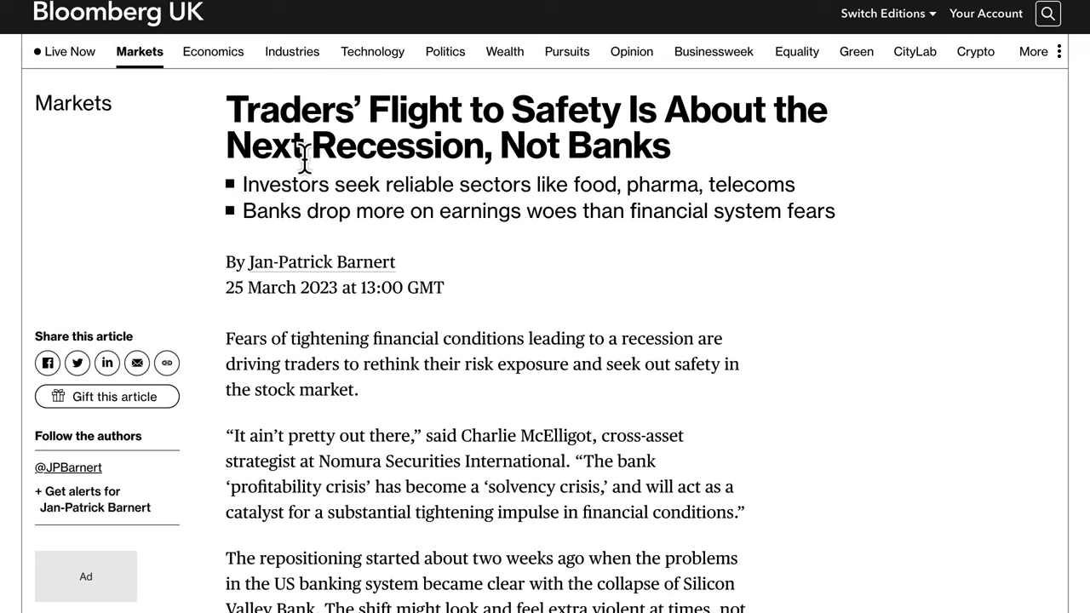
Highlight the flight-to-safety and Deutsche Bank hedge fund headlines, then go to the Powell recession article.
{"action": "left_click_drag", "start_coordinate": [231, 111], "coordinate": [314, 110]}
{"action": "left_click_drag", "start_coordinate": [454, 123], "coordinate": [654, 148]}
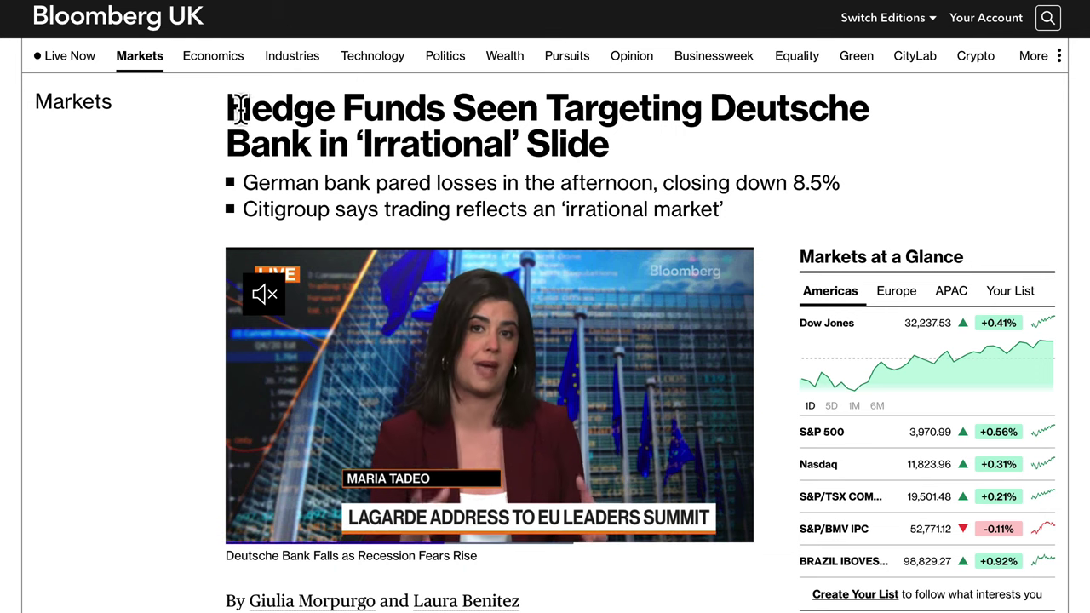
{"action": "left_click_drag", "start_coordinate": [236, 108], "coordinate": [627, 155]}
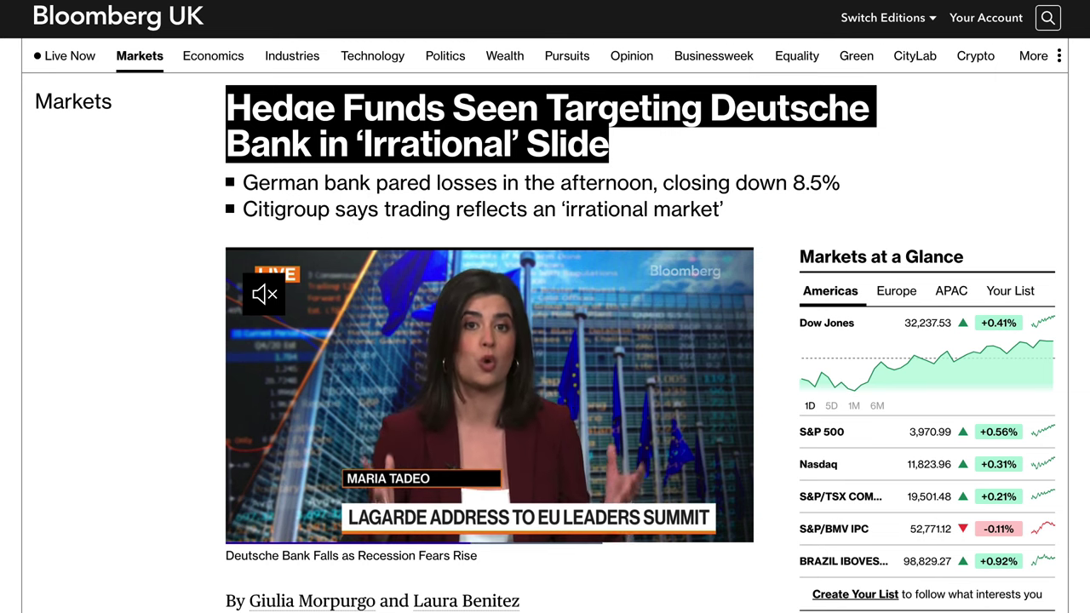
{"action": "left_click", "coordinate": [304, 1]}
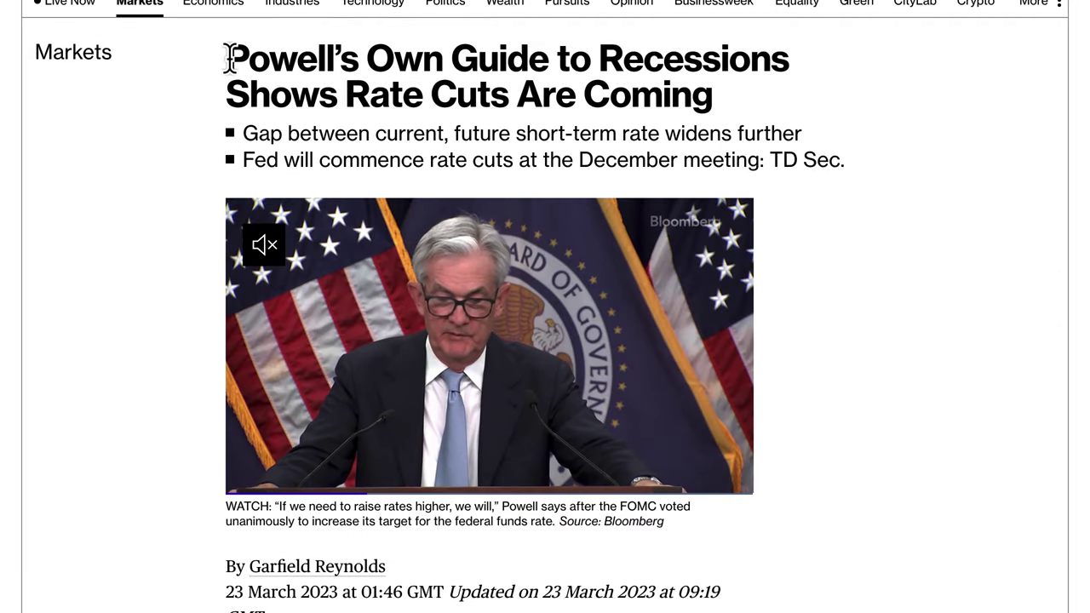
Highlight the Powell rate-cuts headline and both summary bullets about the widening rate gap.
{"action": "scroll", "coordinate": [230, 68], "scroll_direction": "up", "scroll_amount": 1}
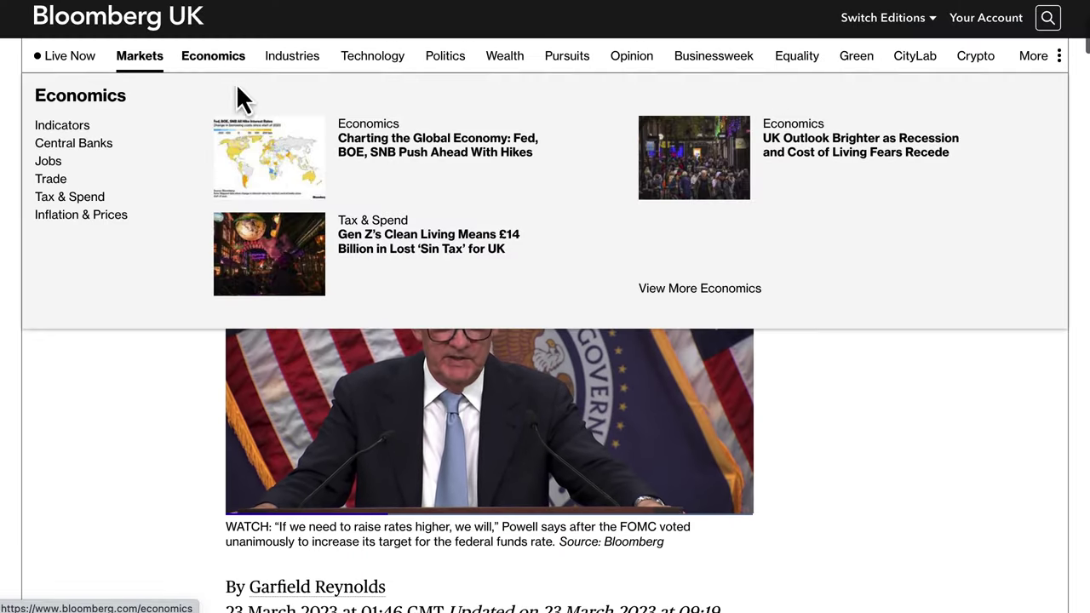
{"action": "scroll", "coordinate": [245, 209], "scroll_direction": "up", "scroll_amount": 2}
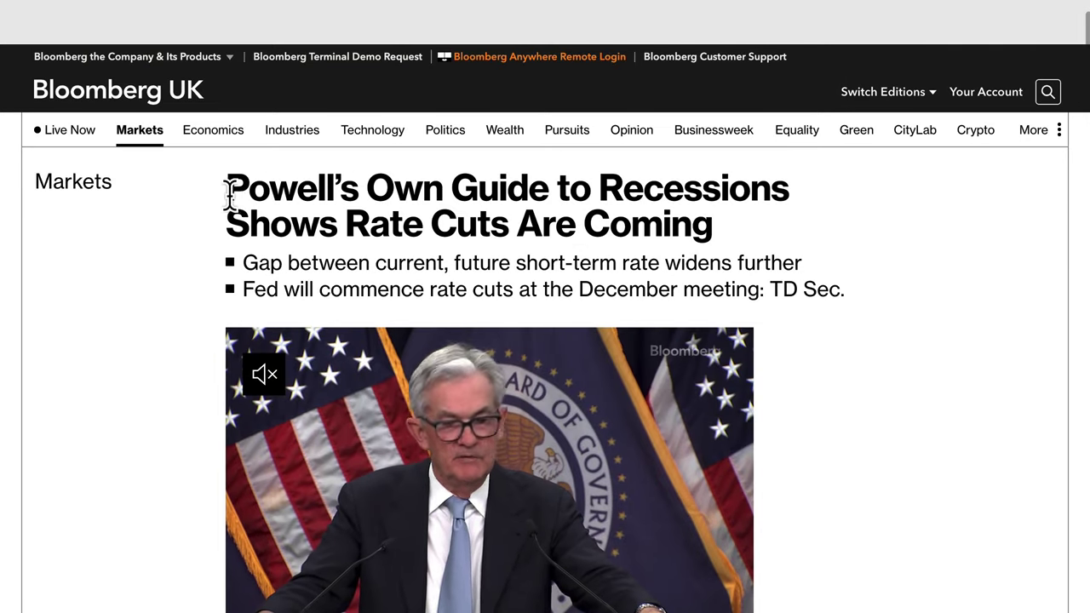
{"action": "left_click_drag", "start_coordinate": [230, 194], "coordinate": [702, 237]}
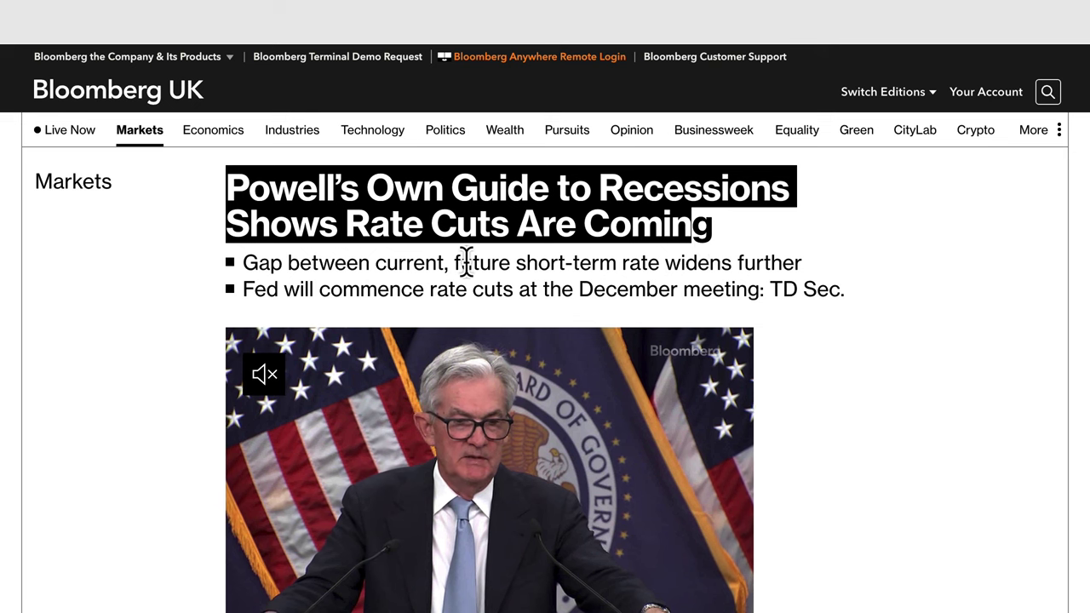
{"action": "left_click_drag", "start_coordinate": [348, 266], "coordinate": [663, 271]}
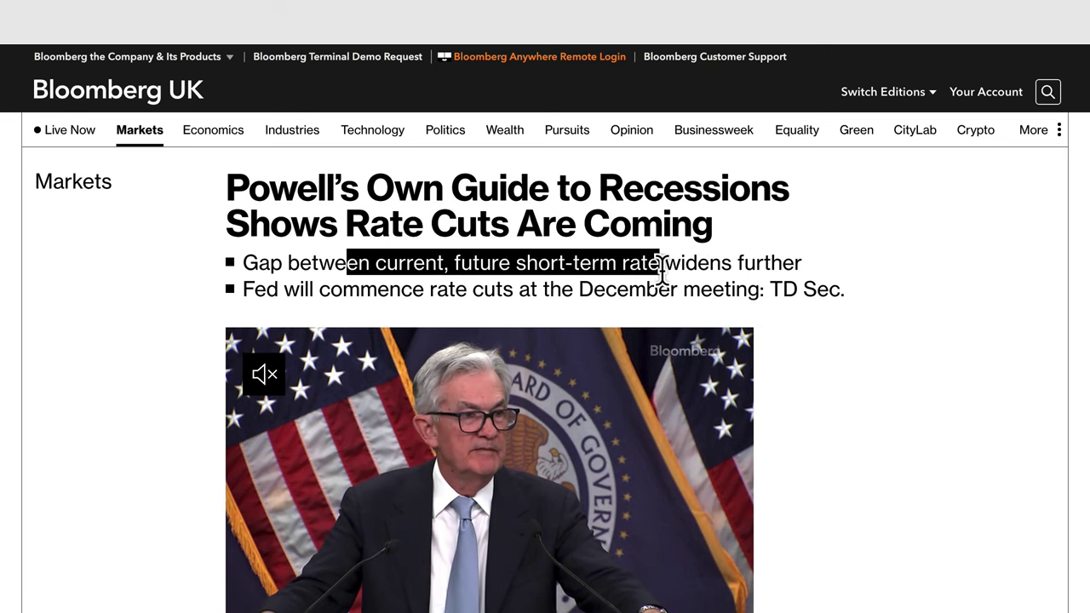
{"action": "left_click_drag", "start_coordinate": [744, 275], "coordinate": [568, 296]}
{"action": "left_click_drag", "start_coordinate": [639, 298], "coordinate": [829, 316]}
Highlight the opening paragraph on certain recession and Powell's best guide to economic troubles.
{"action": "scroll", "coordinate": [844, 367], "scroll_direction": "down", "scroll_amount": 5}
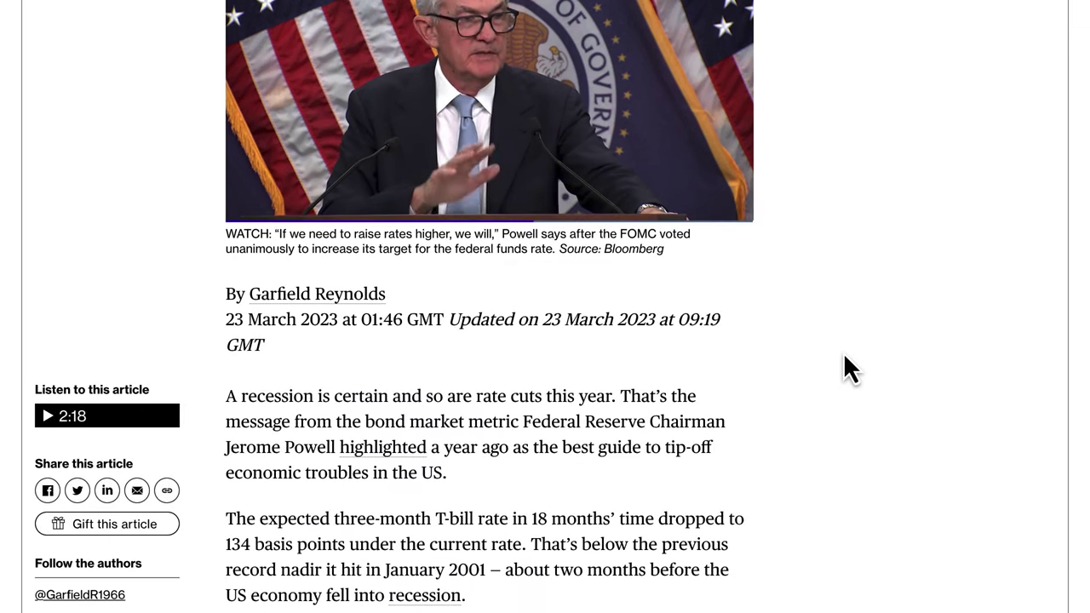
{"action": "left_click_drag", "start_coordinate": [300, 403], "coordinate": [442, 399]}
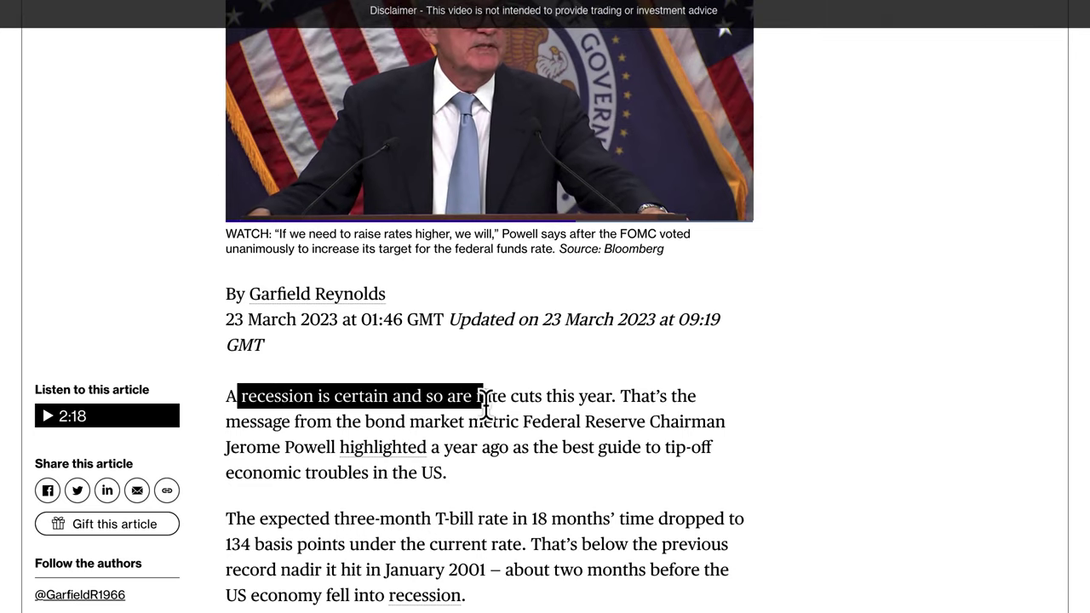
{"action": "left_click_drag", "start_coordinate": [683, 415], "coordinate": [282, 420]}
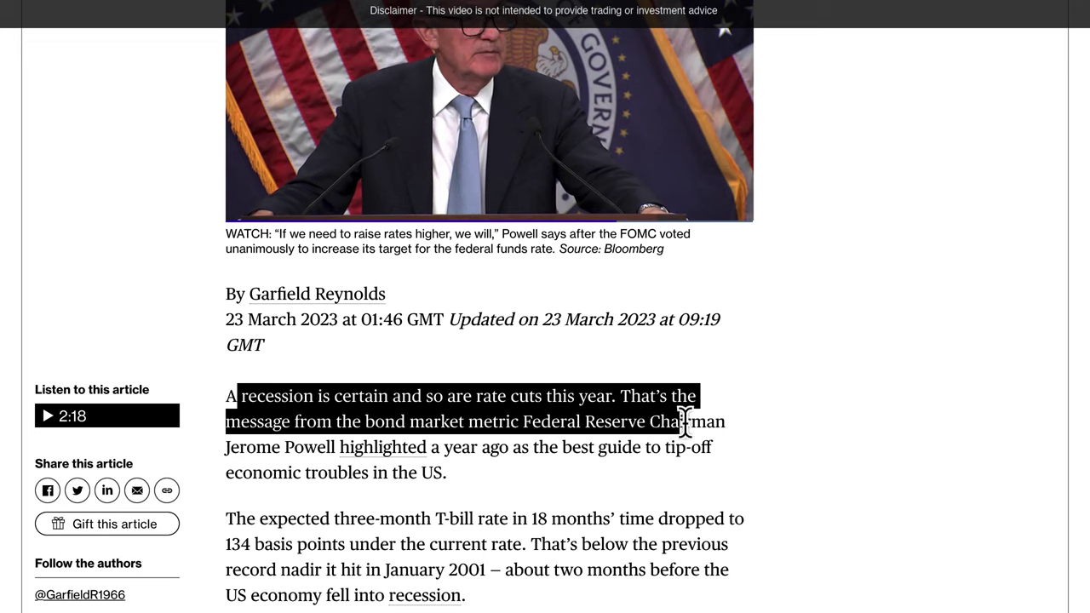
{"action": "left_click_drag", "start_coordinate": [686, 420], "coordinate": [473, 445]}
{"action": "left_click_drag", "start_coordinate": [541, 447], "coordinate": [631, 447]}
{"action": "left_click_drag", "start_coordinate": [710, 462], "coordinate": [479, 488]}
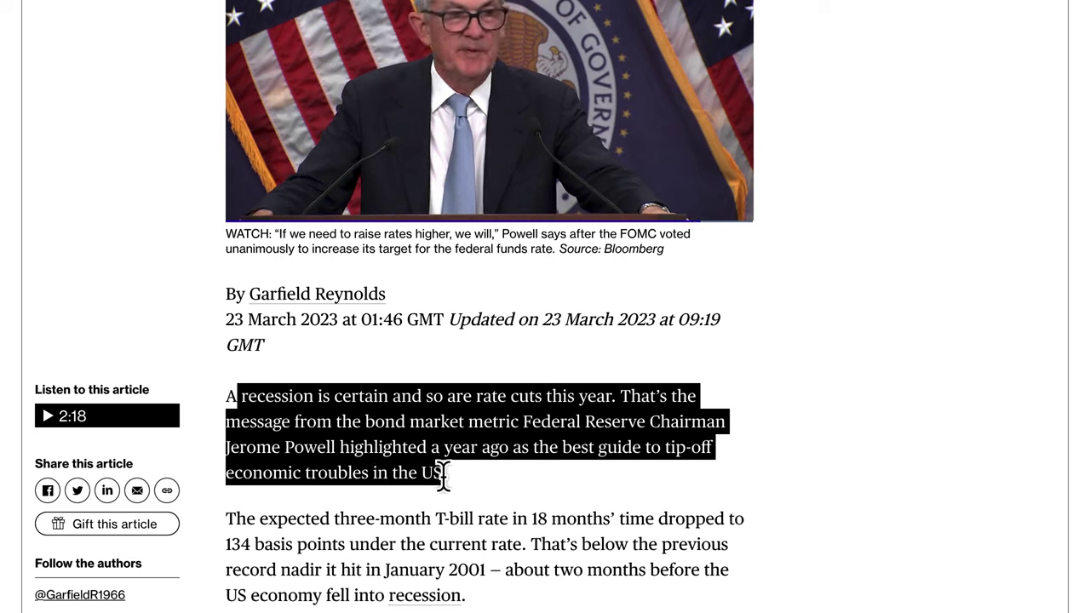
{"action": "left_click", "coordinate": [484, 454]}
{"action": "left_click_drag", "start_coordinate": [553, 456], "coordinate": [296, 482]}
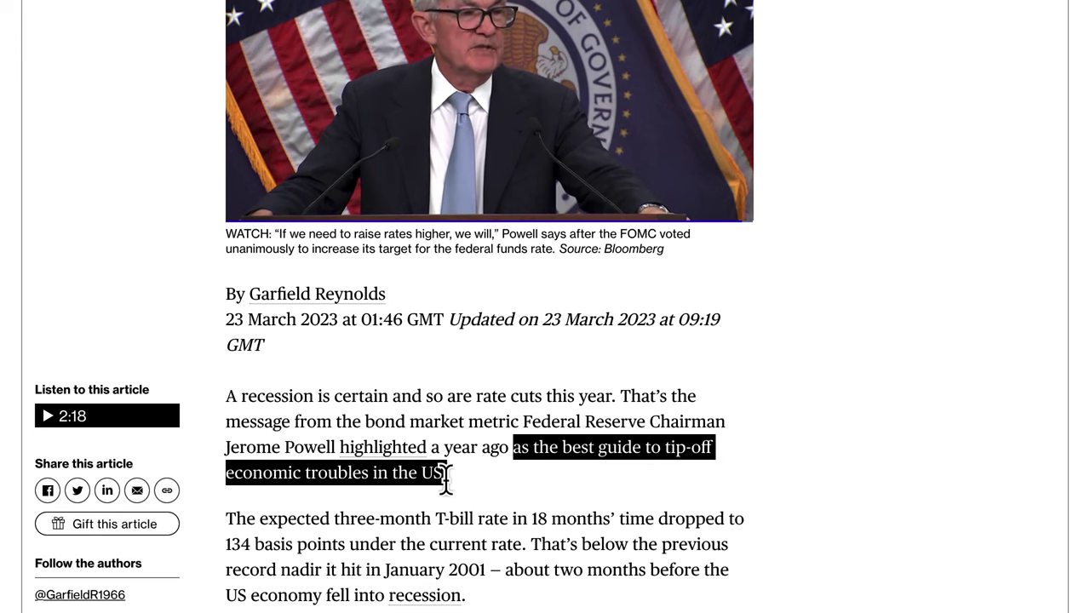
Highlight the expected T-bill rate passage: 134 basis points below current, a January 2001 record.
{"action": "scroll", "coordinate": [472, 535], "scroll_direction": "down", "scroll_amount": 2}
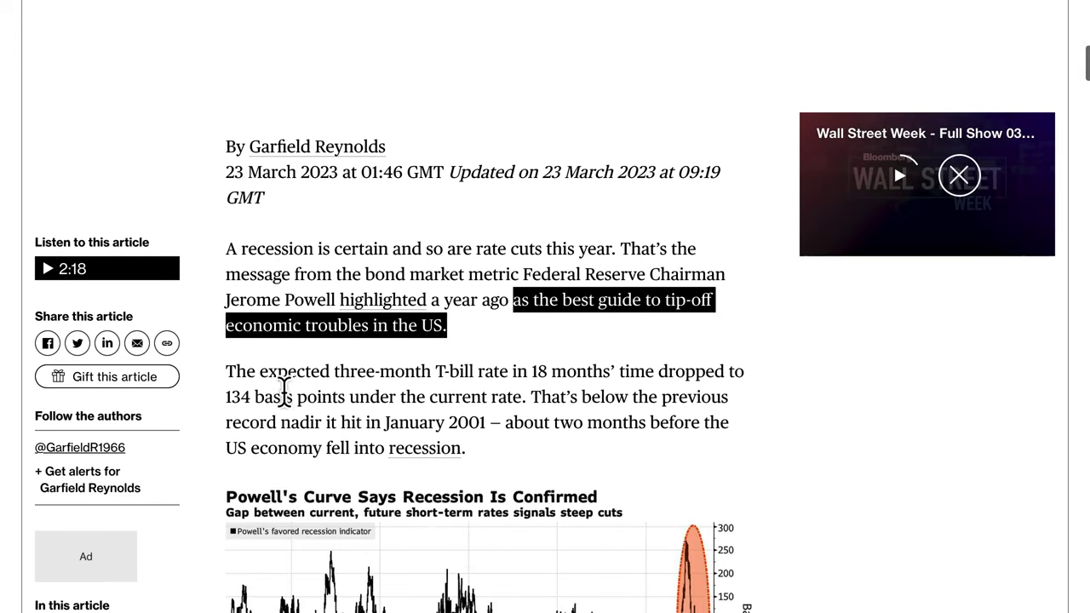
{"action": "left_click_drag", "start_coordinate": [278, 372], "coordinate": [430, 375]}
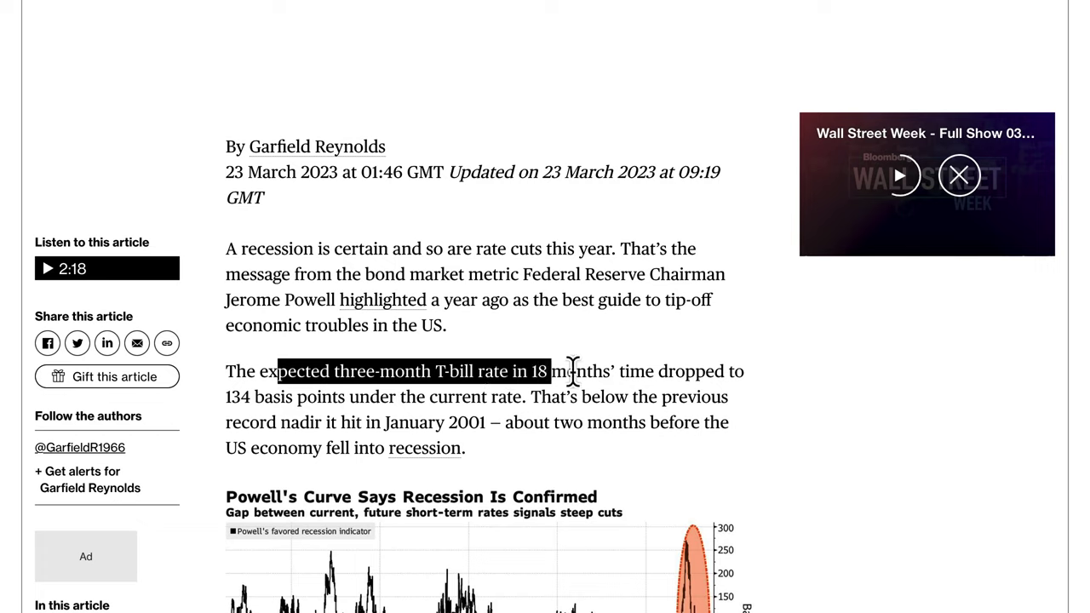
{"action": "left_click_drag", "start_coordinate": [712, 372], "coordinate": [381, 396]}
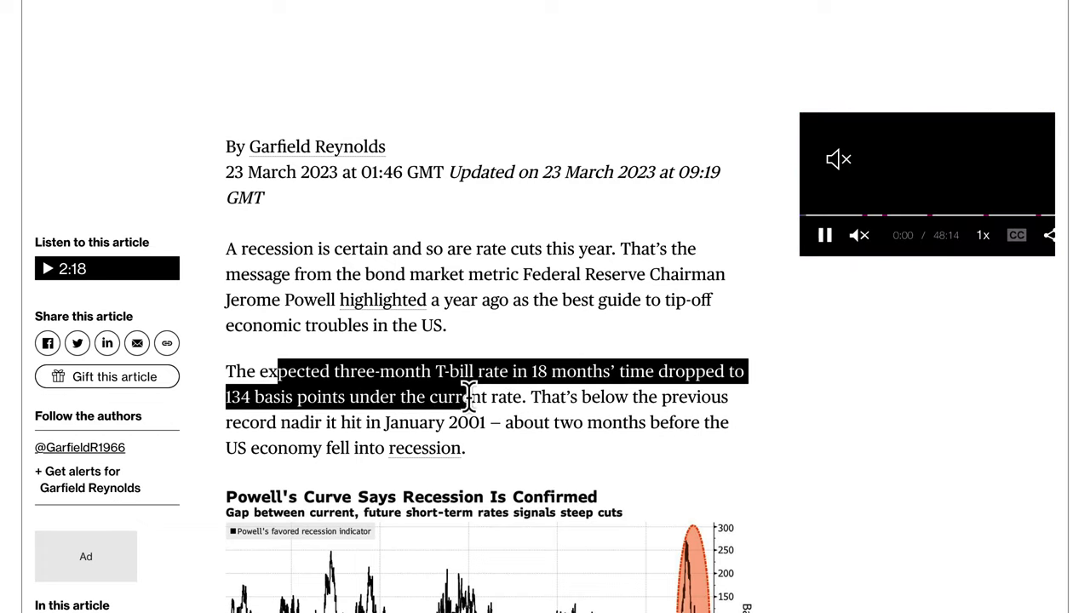
{"action": "left_click_drag", "start_coordinate": [714, 405], "coordinate": [493, 423]}
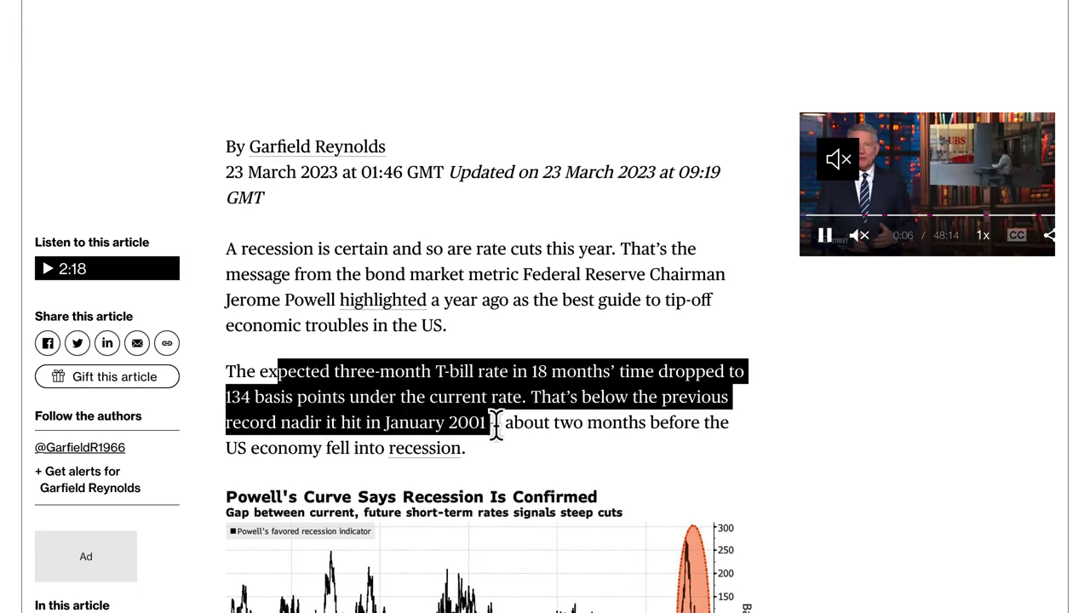
{"action": "left_click_drag", "start_coordinate": [722, 423], "coordinate": [673, 456]}
{"action": "scroll", "coordinate": [673, 456], "scroll_direction": "down", "scroll_amount": 1}
{"action": "scroll", "coordinate": [673, 456], "scroll_direction": "down", "scroll_amount": 2}
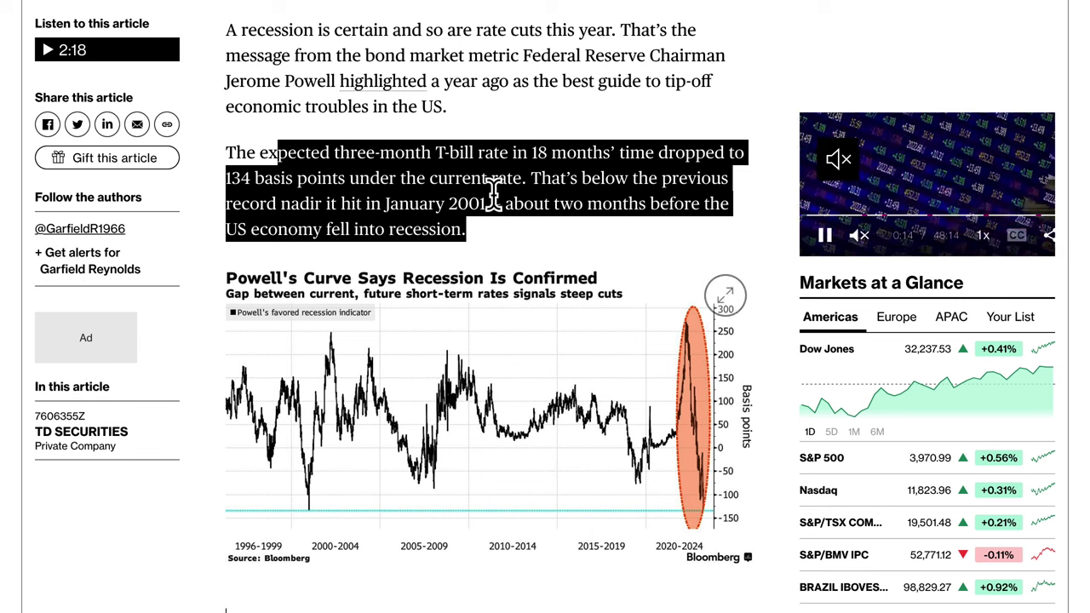
{"action": "scroll", "coordinate": [500, 154], "scroll_direction": "up", "scroll_amount": 1}
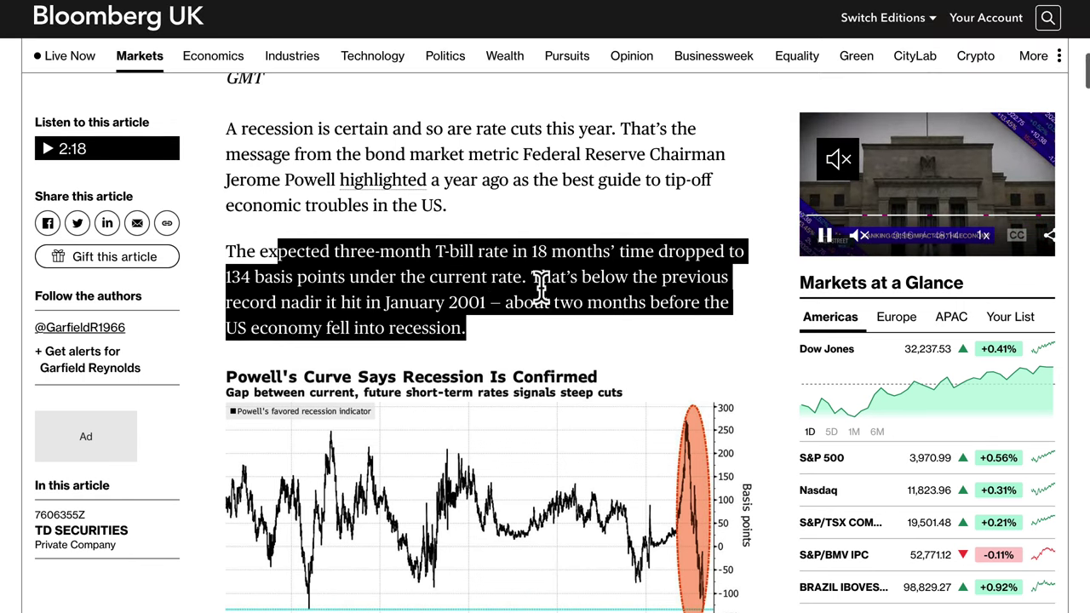
{"action": "scroll", "coordinate": [549, 285], "scroll_direction": "up", "scroll_amount": 1}
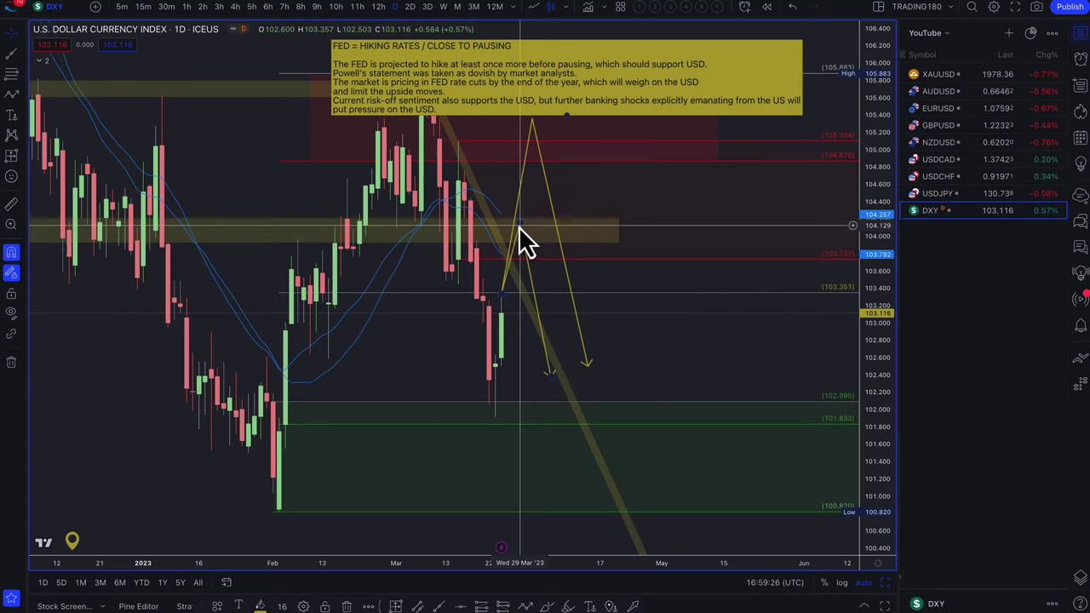
Stretch both yellow projected paths down past the green demand zone to about 100.2 by late May.
{"action": "scroll", "coordinate": [633, 394], "scroll_direction": "down", "scroll_amount": 3}
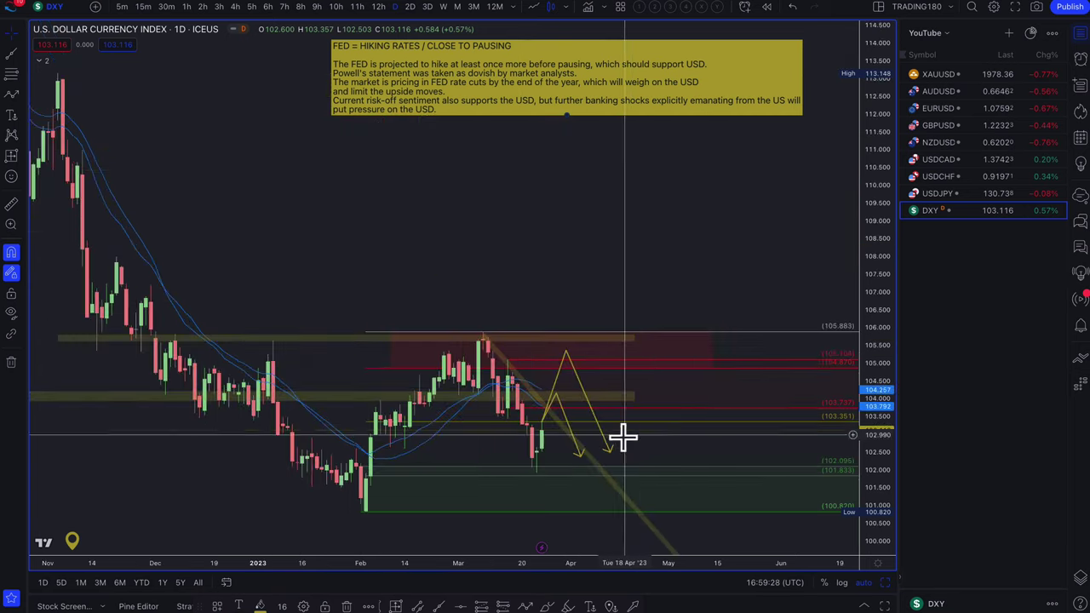
{"action": "left_click_drag", "start_coordinate": [610, 454], "coordinate": [757, 542]}
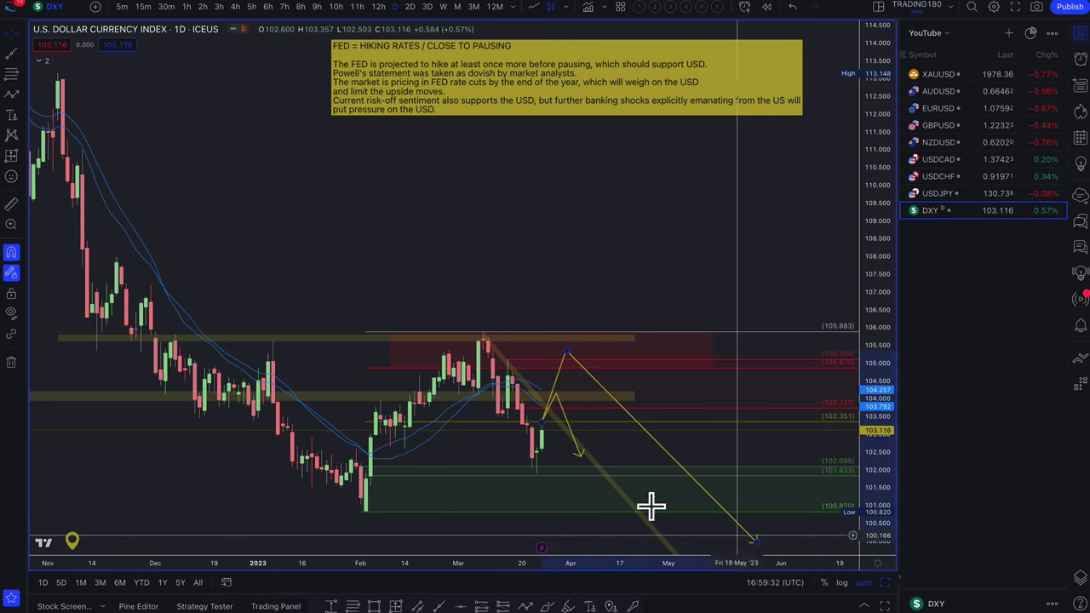
{"action": "mouse_move", "coordinate": [580, 455]}
{"action": "left_mouse_down"}
{"action": "mouse_move", "coordinate": [674, 487]}
{"action": "mouse_move", "coordinate": [701, 548]}
{"action": "left_mouse_up"}
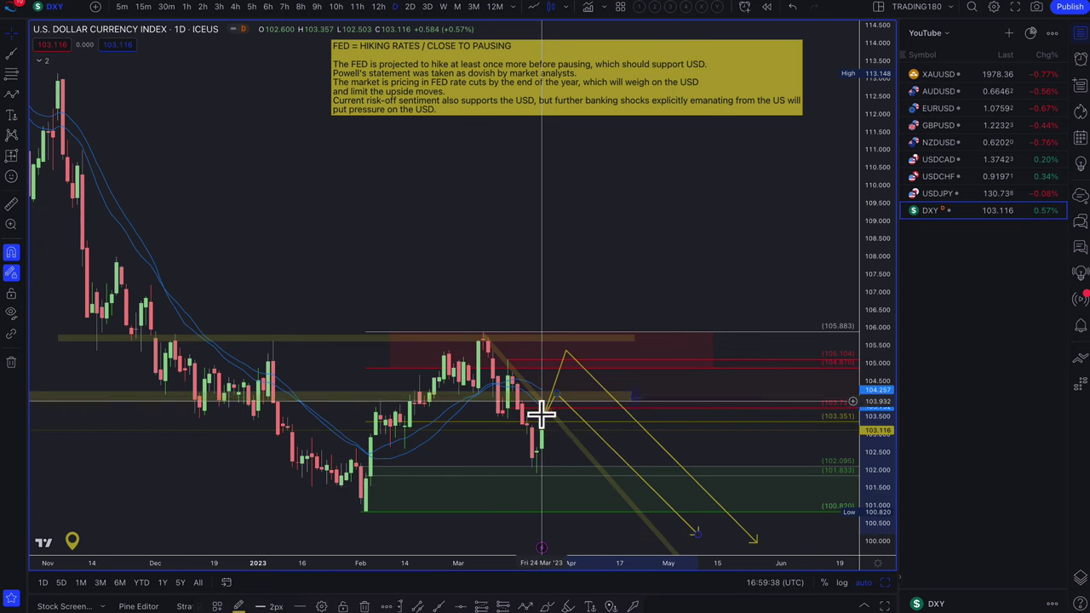
Brush-draw circles around the projected peak near 105.3 and the lower target area.
{"action": "left_click", "coordinate": [22, 95]}
{"action": "left_click", "coordinate": [60, 97]}
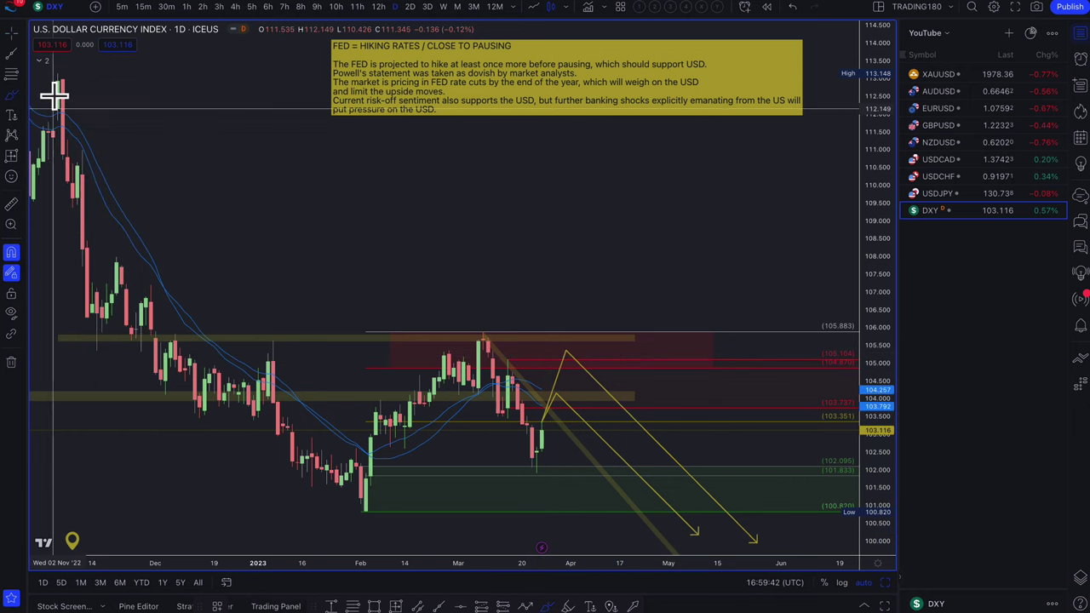
{"action": "left_click_drag", "start_coordinate": [554, 387], "coordinate": [580, 333]}
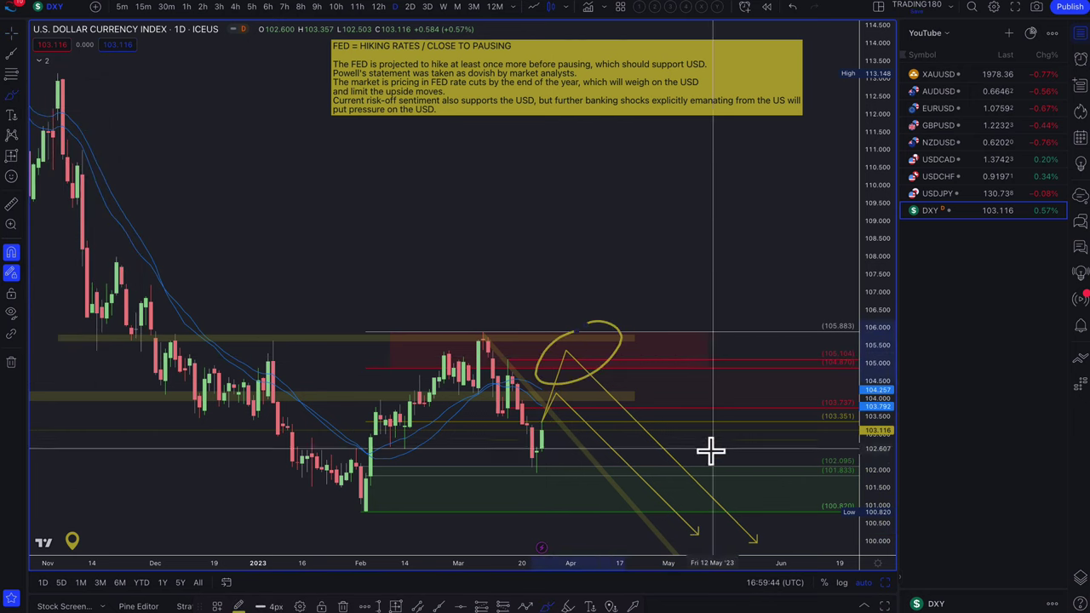
{"action": "scroll", "coordinate": [810, 530], "scroll_direction": "right", "scroll_amount": 5}
{"action": "scroll", "coordinate": [810, 531], "scroll_direction": "down", "scroll_amount": 5}
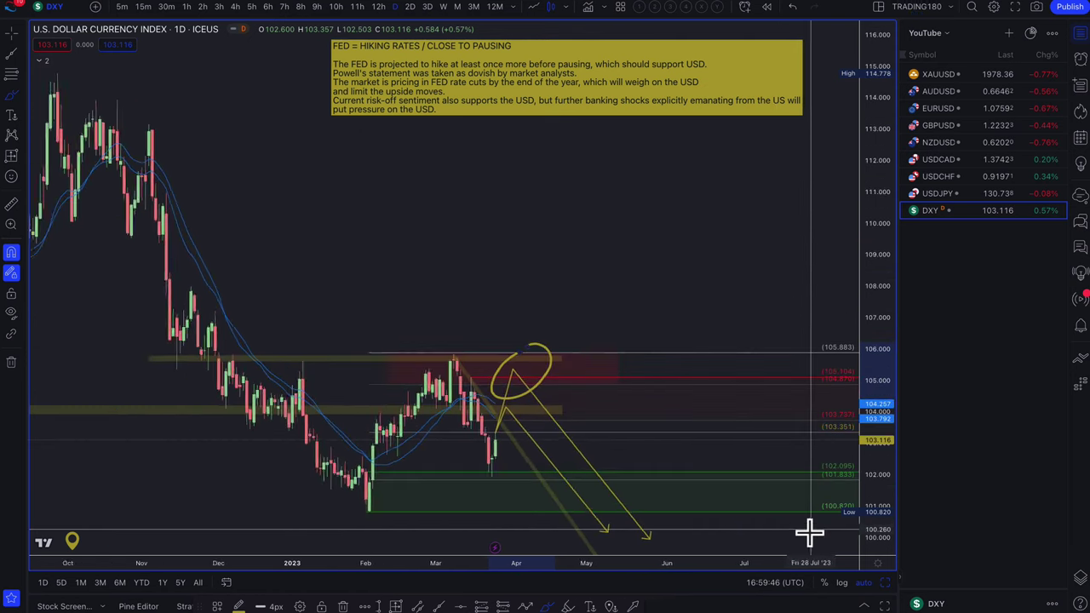
{"action": "left_click_drag", "start_coordinate": [801, 530], "coordinate": [803, 550]}
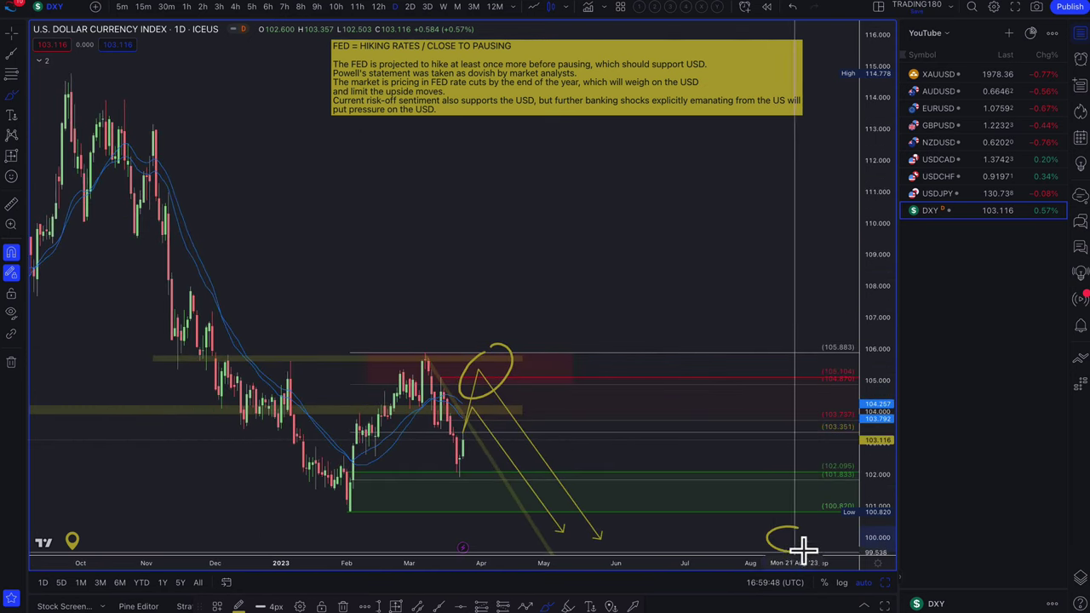
{"action": "scroll", "coordinate": [518, 428], "scroll_direction": "up", "scroll_amount": 3}
{"action": "scroll", "coordinate": [518, 428], "scroll_direction": "up", "scroll_amount": 3}
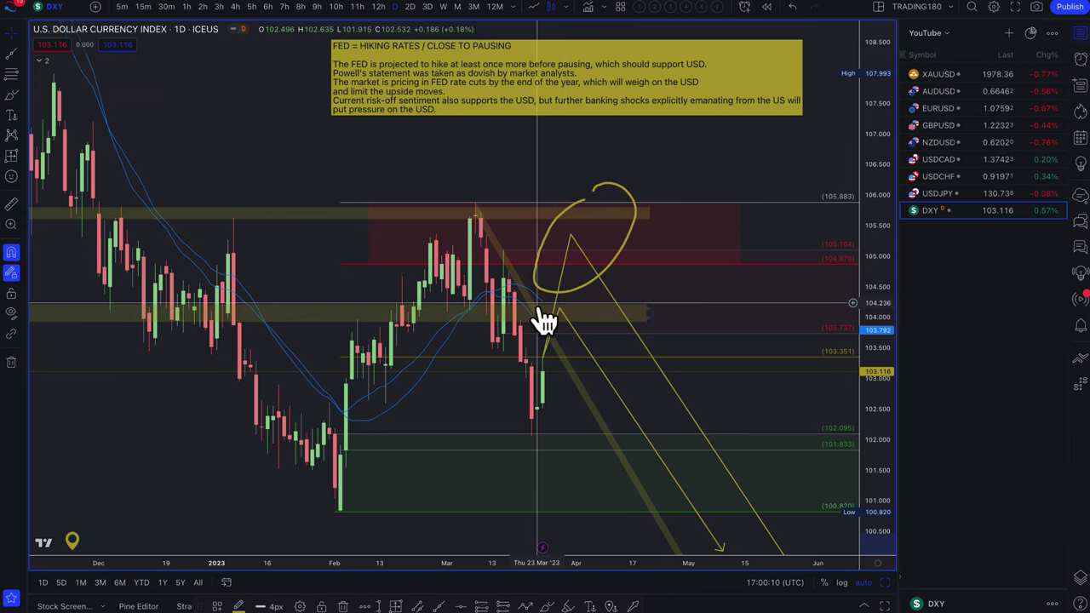
Extend the DXY projected path downward toward the lower demand zone, ending it with an arrowhead.
{"action": "scroll", "coordinate": [541, 317], "scroll_direction": "left", "scroll_amount": 2}
{"action": "scroll", "coordinate": [540, 305], "scroll_direction": "up", "scroll_amount": 5}
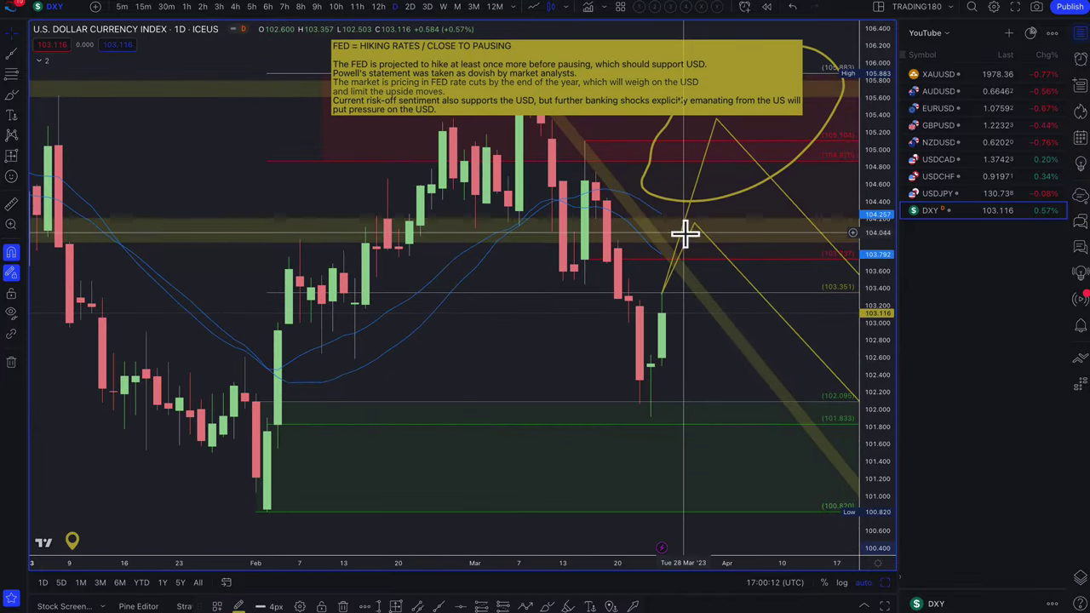
{"action": "scroll", "coordinate": [645, 250], "scroll_direction": "down", "scroll_amount": 4}
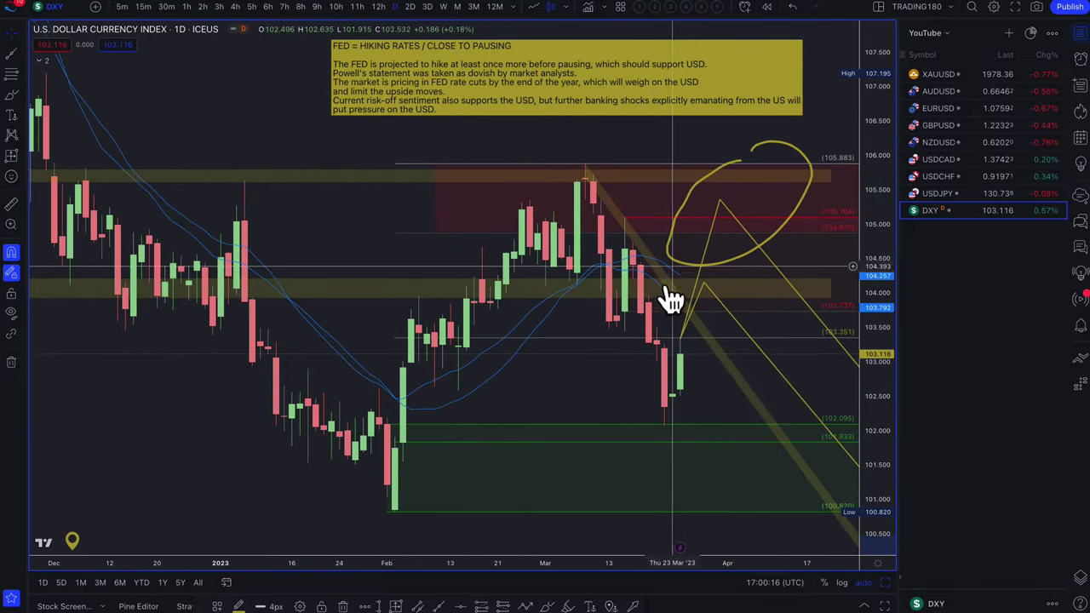
{"action": "left_click", "coordinate": [668, 298]}
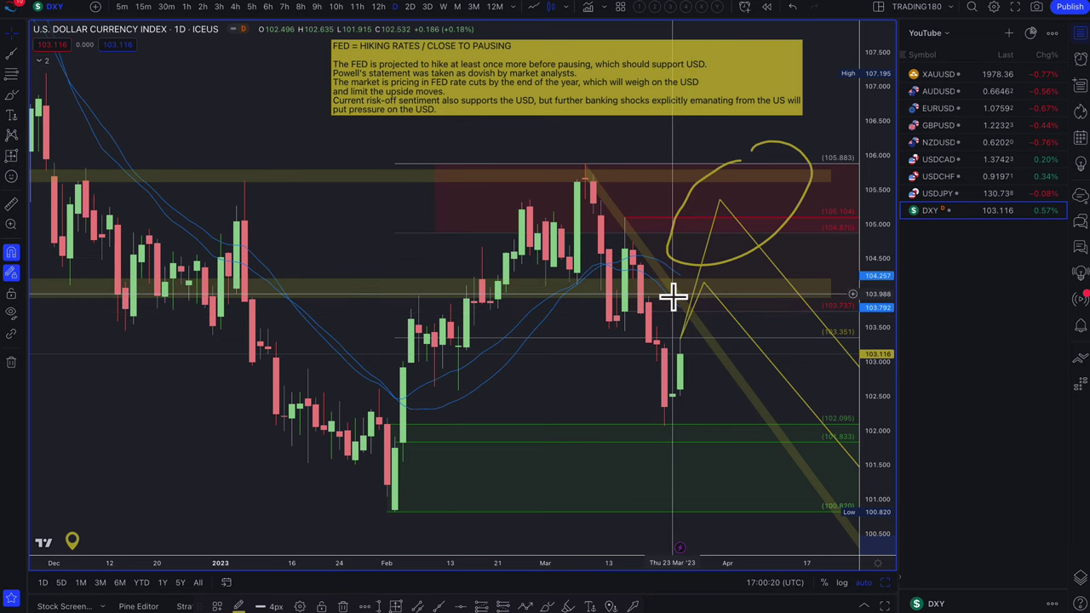
{"action": "left_click_drag", "start_coordinate": [672, 292], "coordinate": [757, 375]}
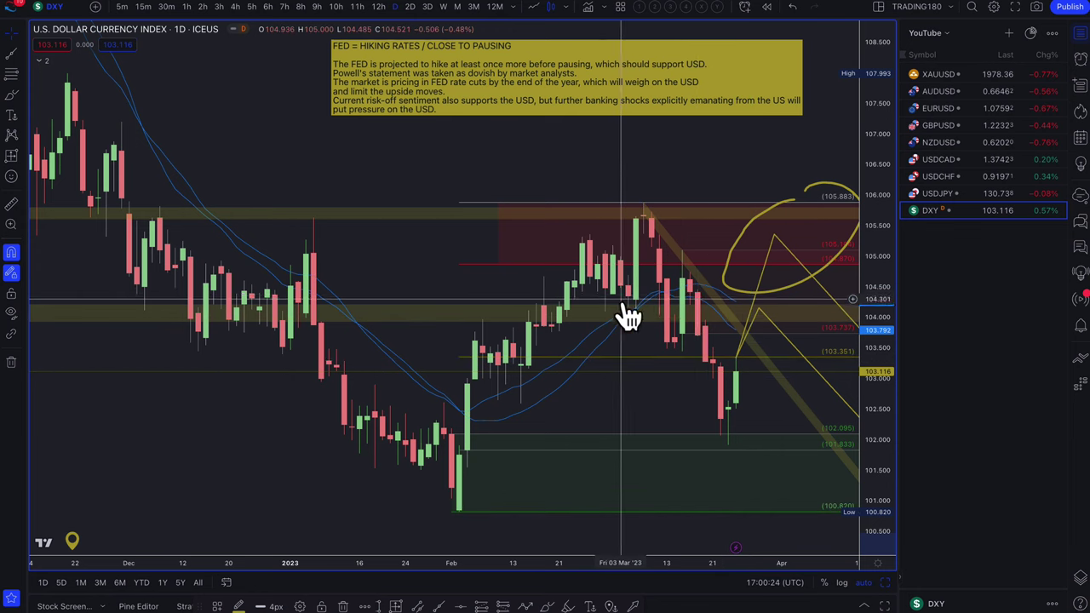
{"action": "scroll", "coordinate": [628, 314], "scroll_direction": "down", "scroll_amount": 3}
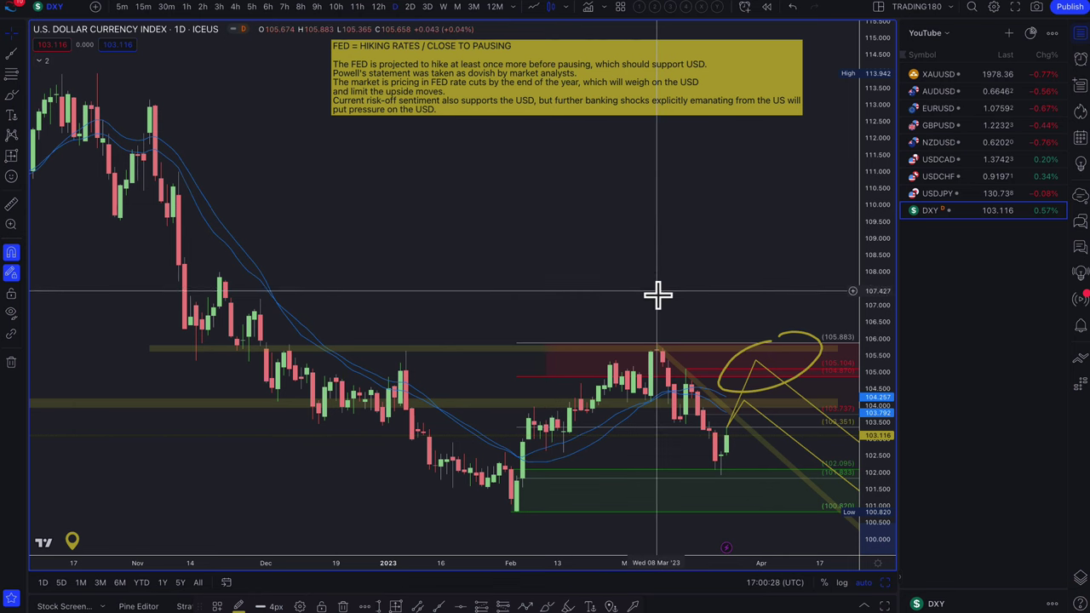
{"action": "scroll", "coordinate": [658, 294], "scroll_direction": "up", "scroll_amount": 4}
{"action": "scroll", "coordinate": [658, 294], "scroll_direction": "down", "scroll_amount": 2}
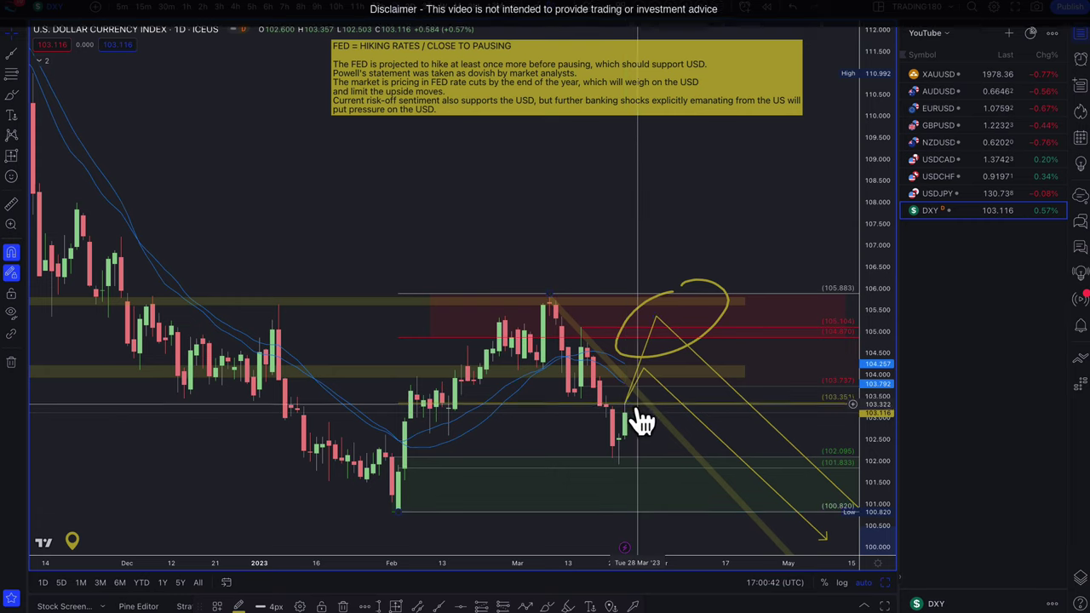
{"action": "scroll", "coordinate": [730, 401], "scroll_direction": "down", "scroll_amount": 3}
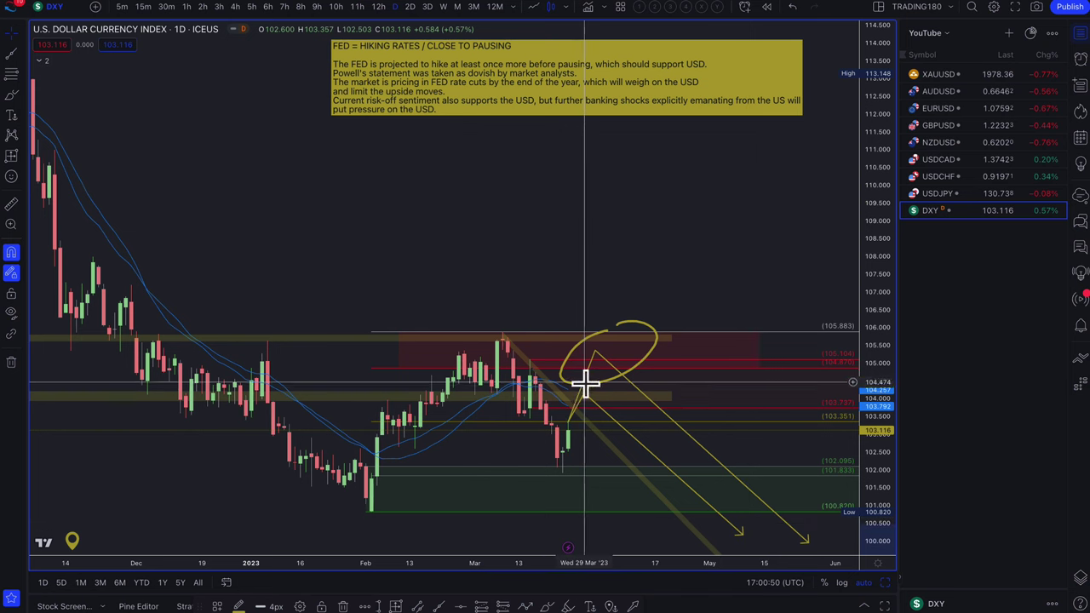
{"action": "scroll", "coordinate": [574, 417], "scroll_direction": "up", "scroll_amount": 1}
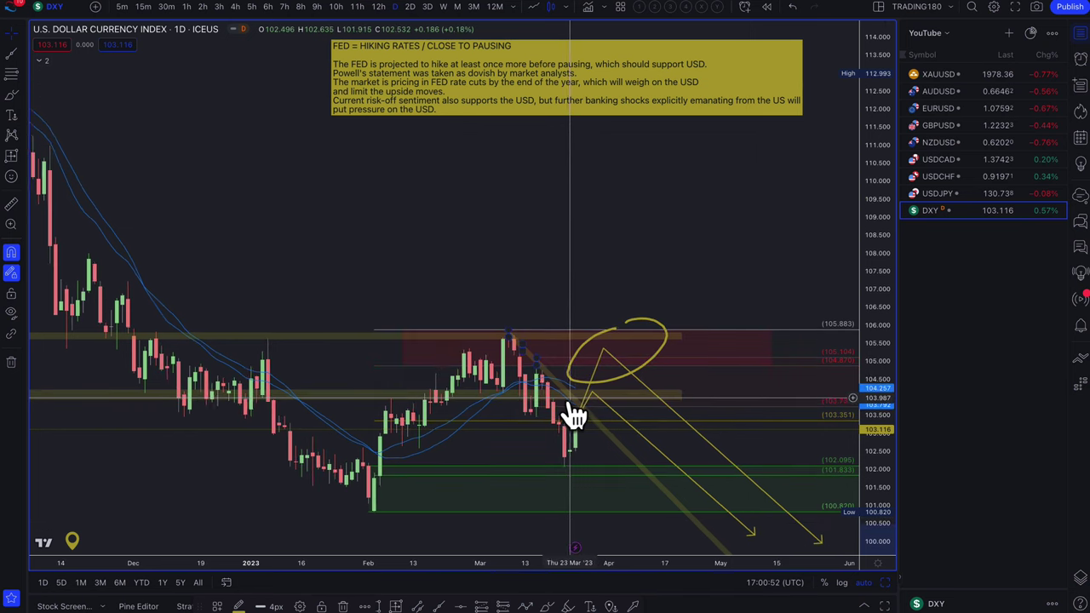
{"action": "double_click", "coordinate": [578, 421]}
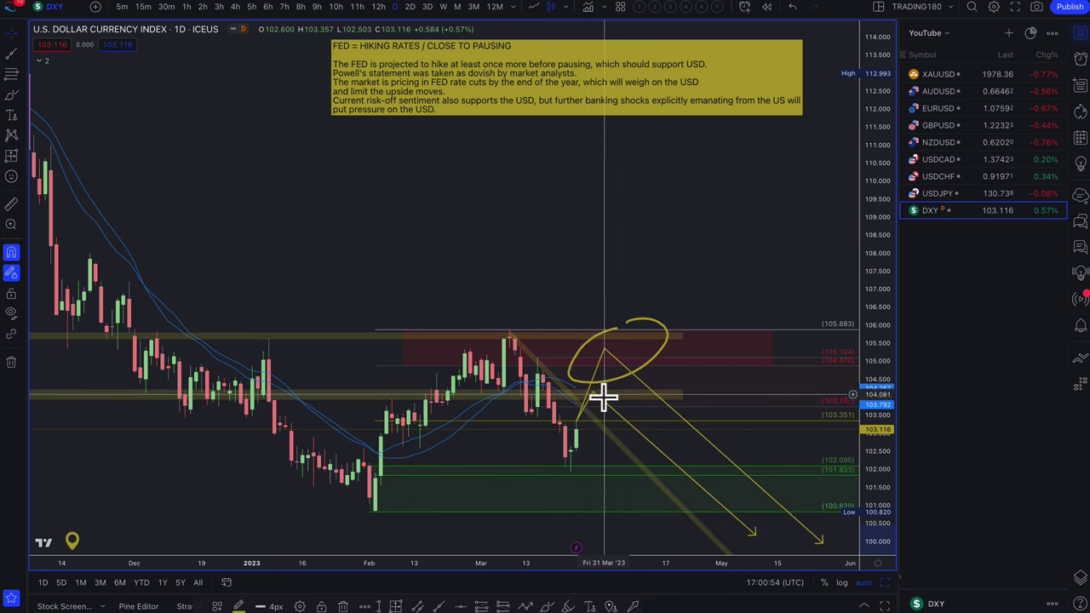
Add another vertex to the projected path and bring up the USDJPY daily chart.
{"action": "scroll", "coordinate": [607, 408], "scroll_direction": "up", "scroll_amount": 2}
{"action": "left_click_drag", "start_coordinate": [606, 407], "coordinate": [657, 366]}
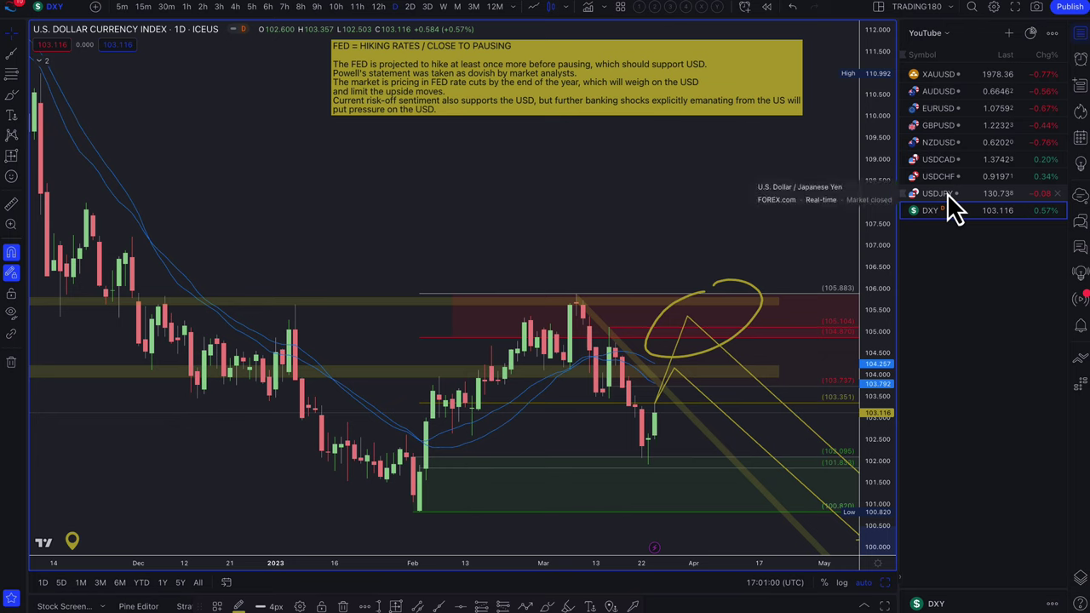
{"action": "left_click", "coordinate": [675, 370]}
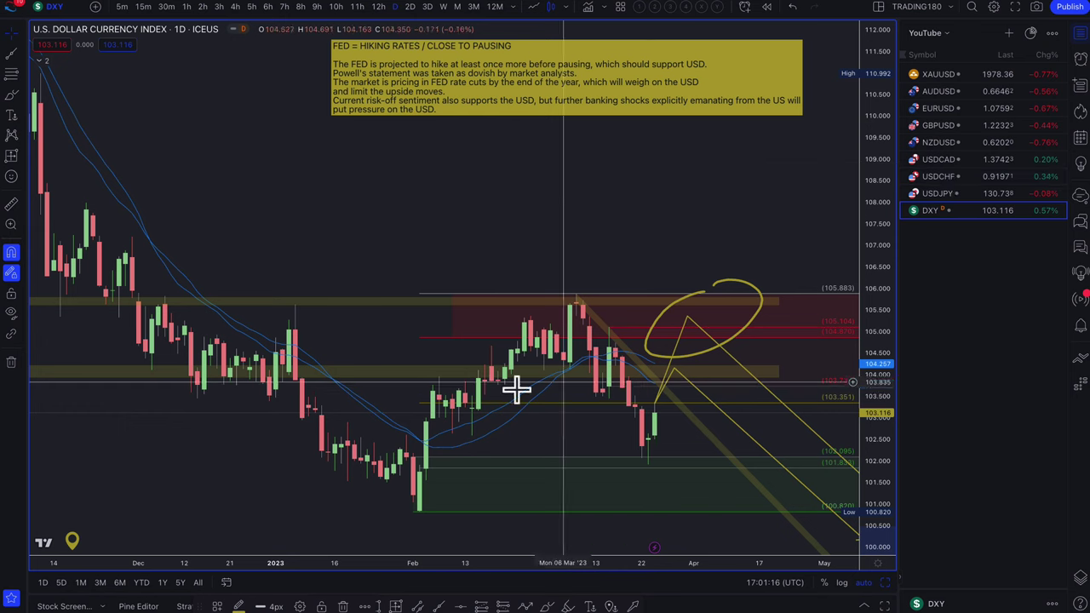
{"action": "left_click", "coordinate": [964, 197]}
Adjust the red zone's edges, setting its top at 133.003 and extending it to 135.116.
{"action": "scroll", "coordinate": [584, 341], "scroll_direction": "left", "scroll_amount": 2}
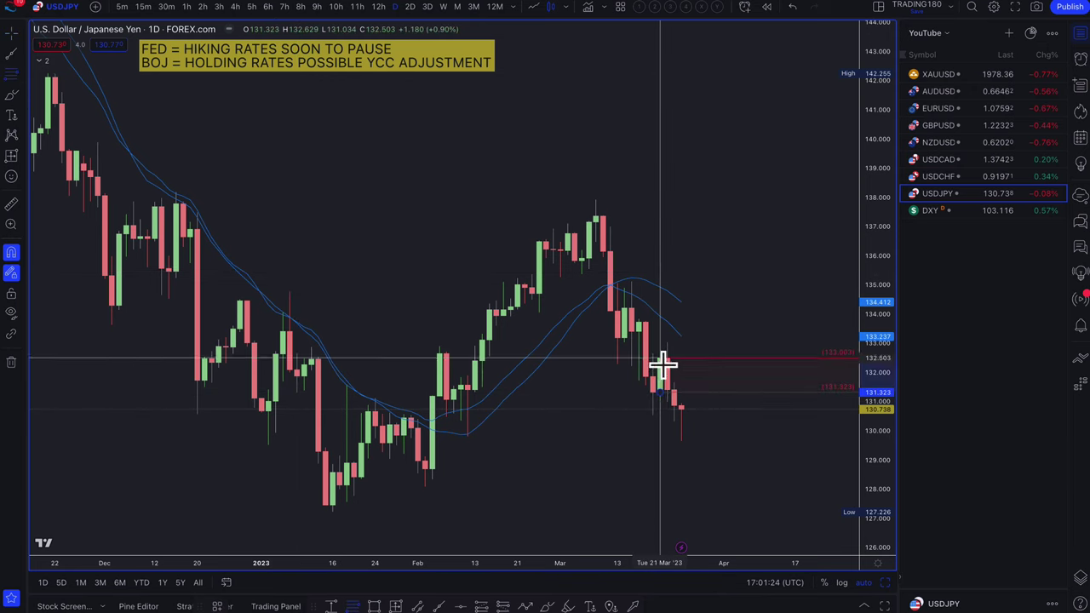
{"action": "left_click", "coordinate": [653, 345]}
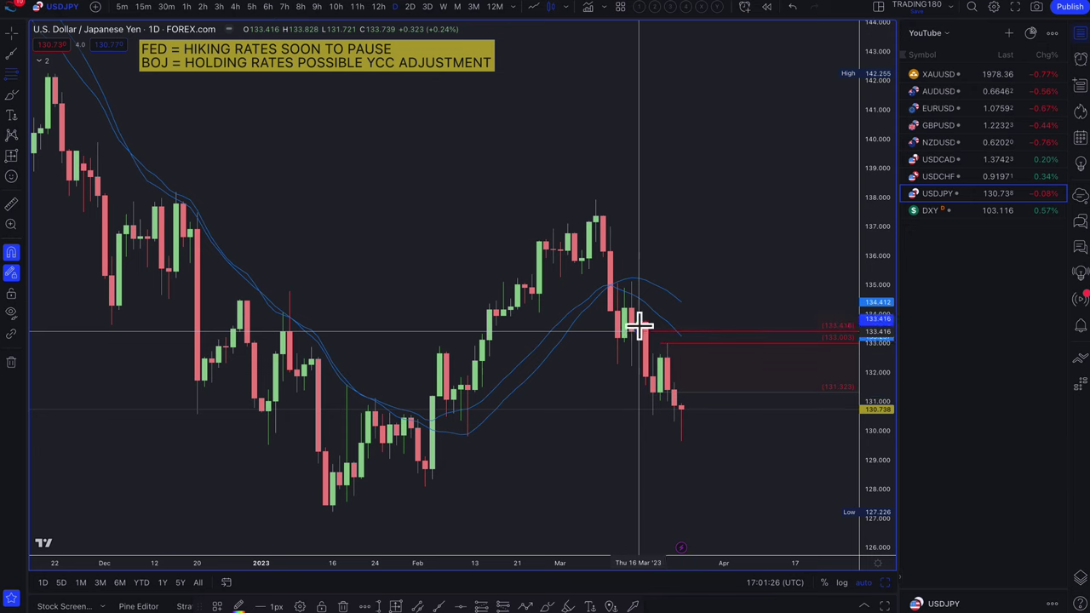
{"action": "left_click_drag", "start_coordinate": [638, 326], "coordinate": [597, 228]}
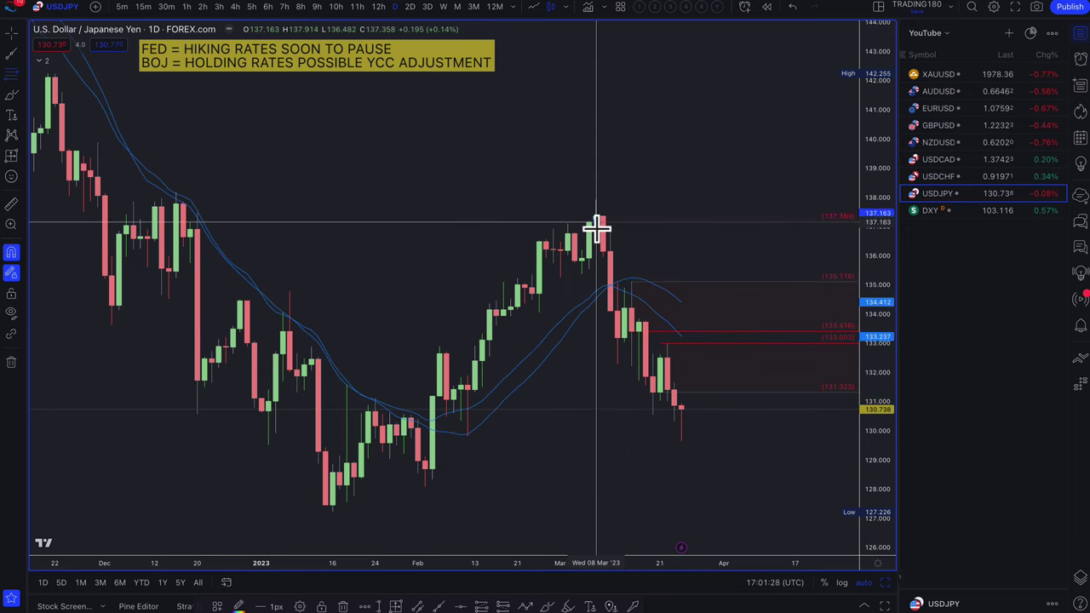
{"action": "scroll", "coordinate": [595, 202], "scroll_direction": "up", "scroll_amount": 4}
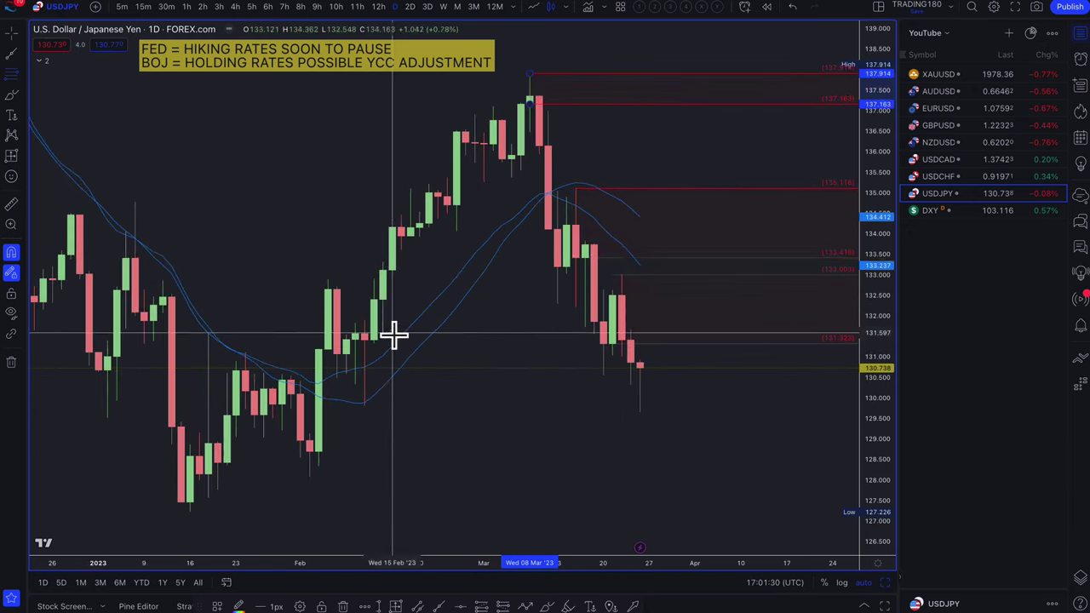
Draw a projected up-then-down path arrow from the last candle with the Path tool.
{"action": "left_click", "coordinate": [19, 101]}
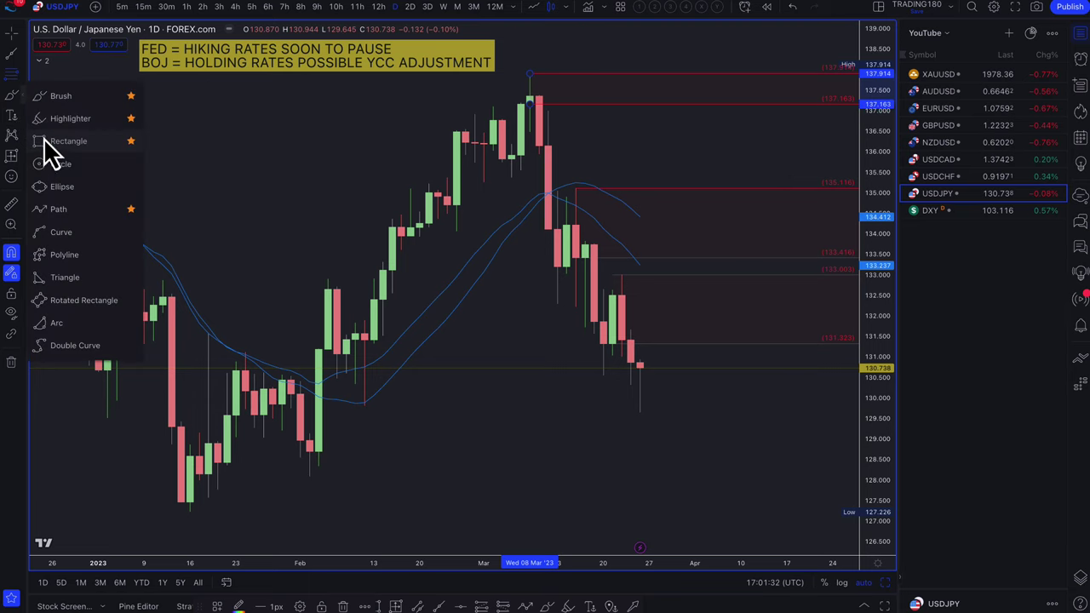
{"action": "left_click", "coordinate": [61, 215]}
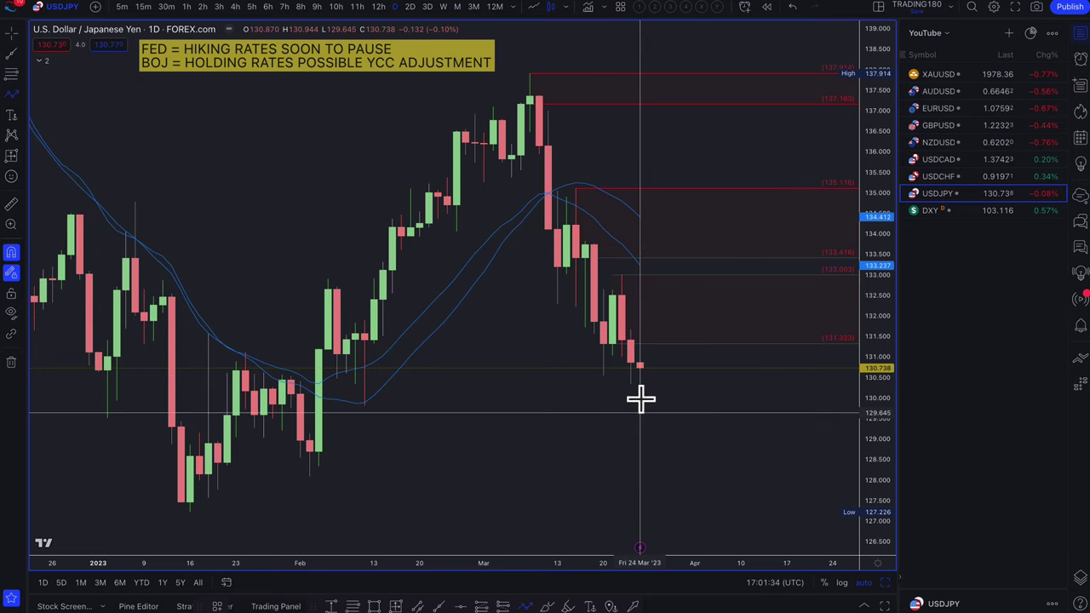
{"action": "left_click", "coordinate": [648, 351]}
{"action": "left_click", "coordinate": [668, 288]}
{"action": "double_click", "coordinate": [712, 389]}
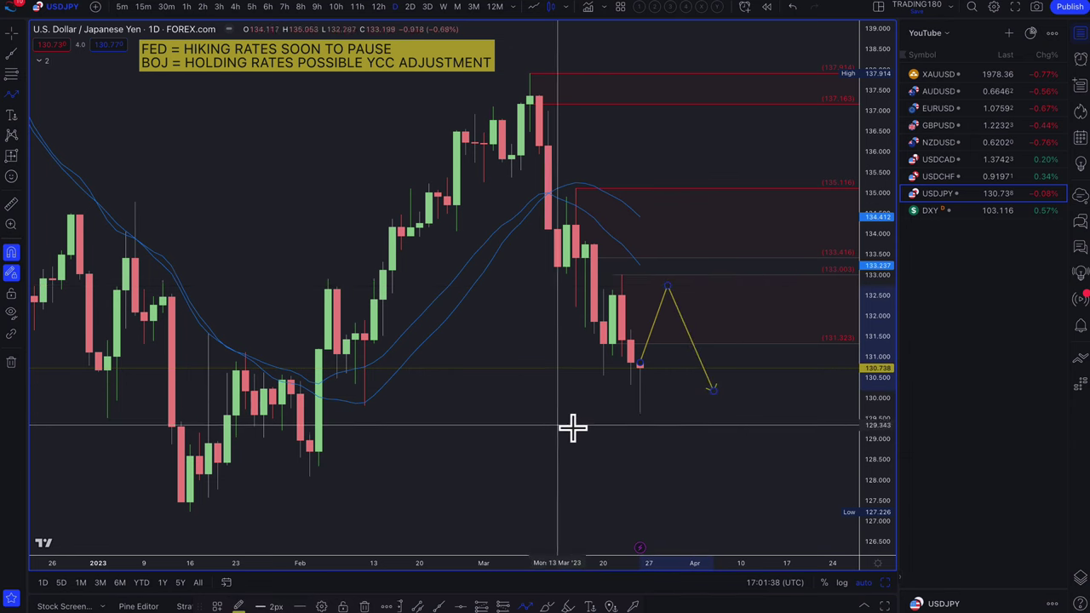
Draw a thin red rectangle zone near 132.64–132.88 from mid-January to early April.
{"action": "scroll", "coordinate": [572, 428], "scroll_direction": "down", "scroll_amount": 2}
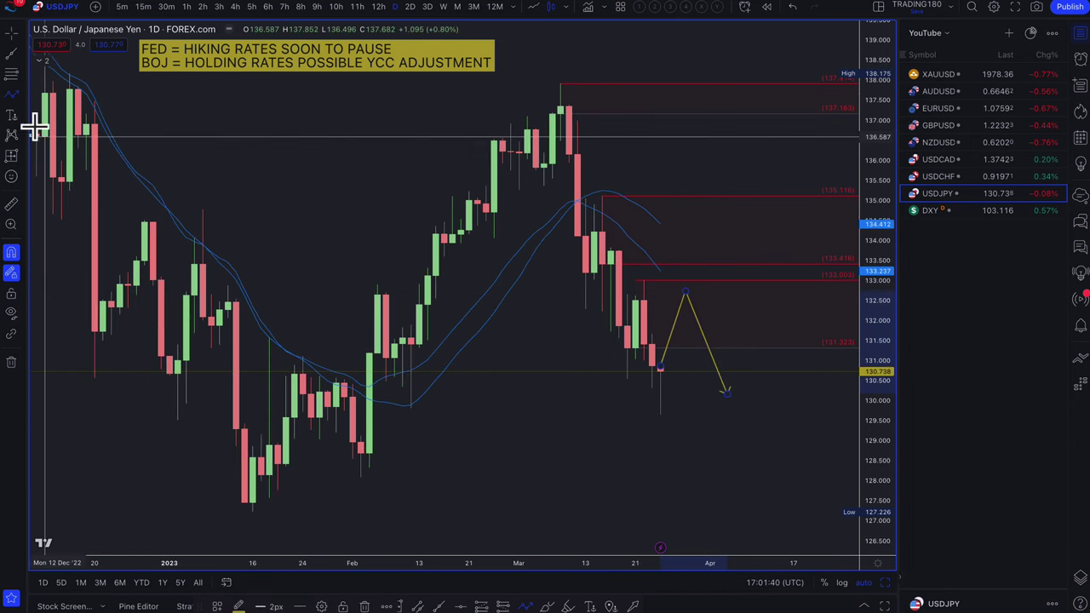
{"action": "left_click", "coordinate": [18, 96]}
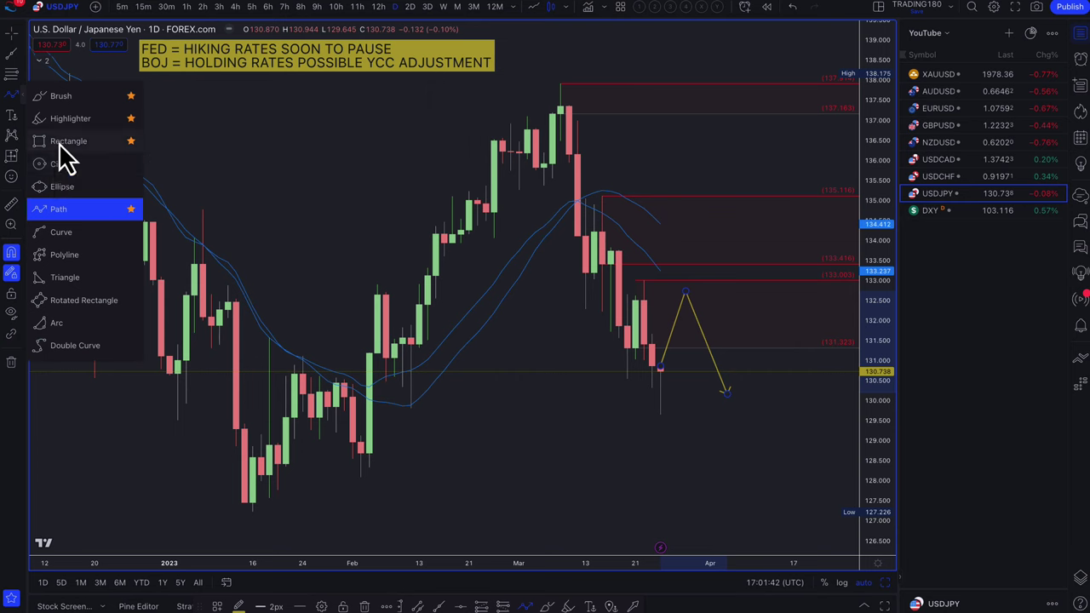
{"action": "left_click", "coordinate": [61, 143]}
{"action": "left_click_drag", "start_coordinate": [229, 287], "coordinate": [477, 304]}
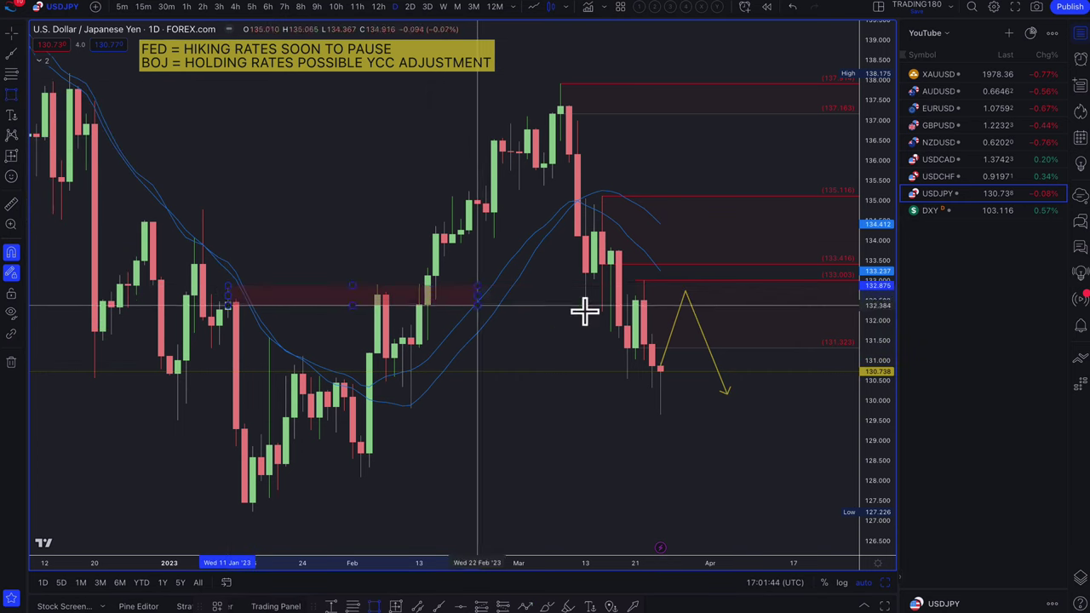
{"action": "left_click_drag", "start_coordinate": [584, 312], "coordinate": [729, 296]}
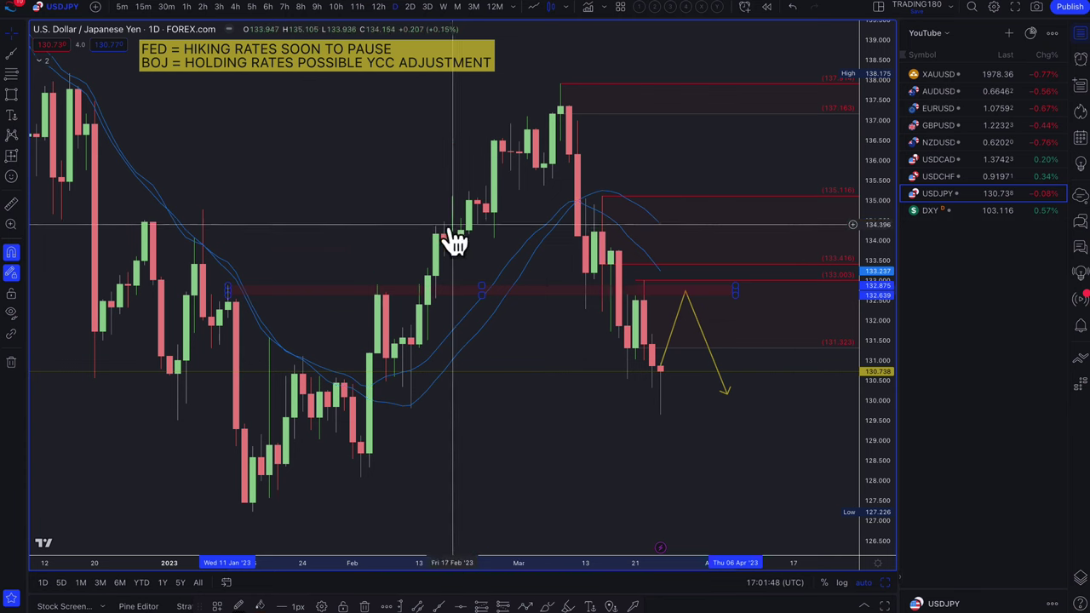
{"action": "left_click_drag", "start_coordinate": [153, 253], "coordinate": [144, 314]}
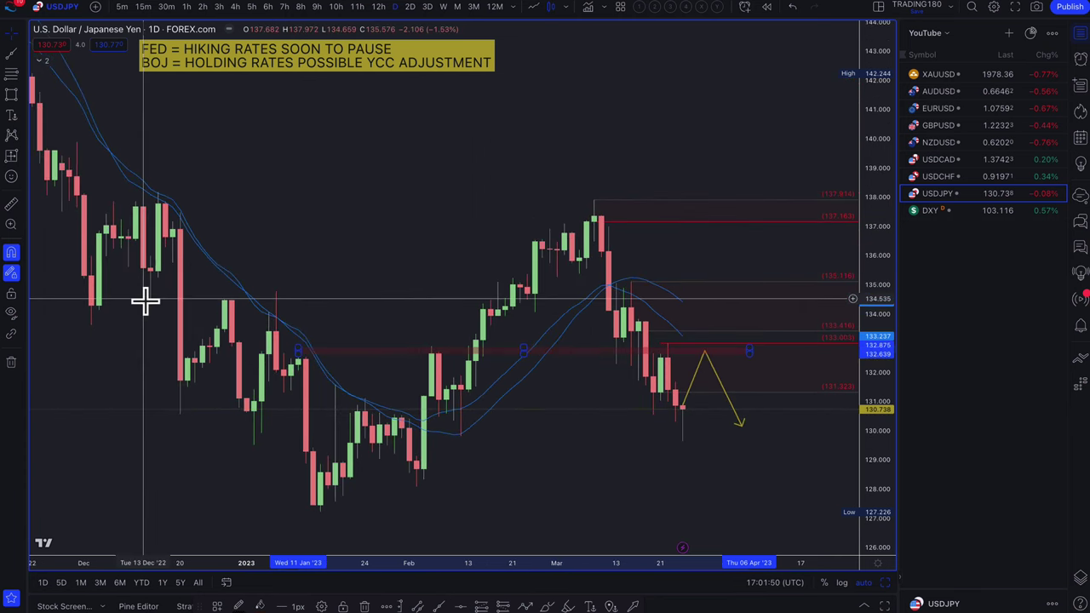
Draw a thin pink rectangle zone across the USDJPY chart.
{"action": "left_click", "coordinate": [11, 94]}
{"action": "mouse_move", "coordinate": [143, 295]}
{"action": "left_mouse_down"}
{"action": "mouse_move", "coordinate": [698, 324]}
{"action": "mouse_move", "coordinate": [713, 304]}
{"action": "mouse_move", "coordinate": [764, 300]}
{"action": "left_mouse_up"}
{"action": "scroll", "coordinate": [672, 384], "scroll_direction": "up", "scroll_amount": 3}
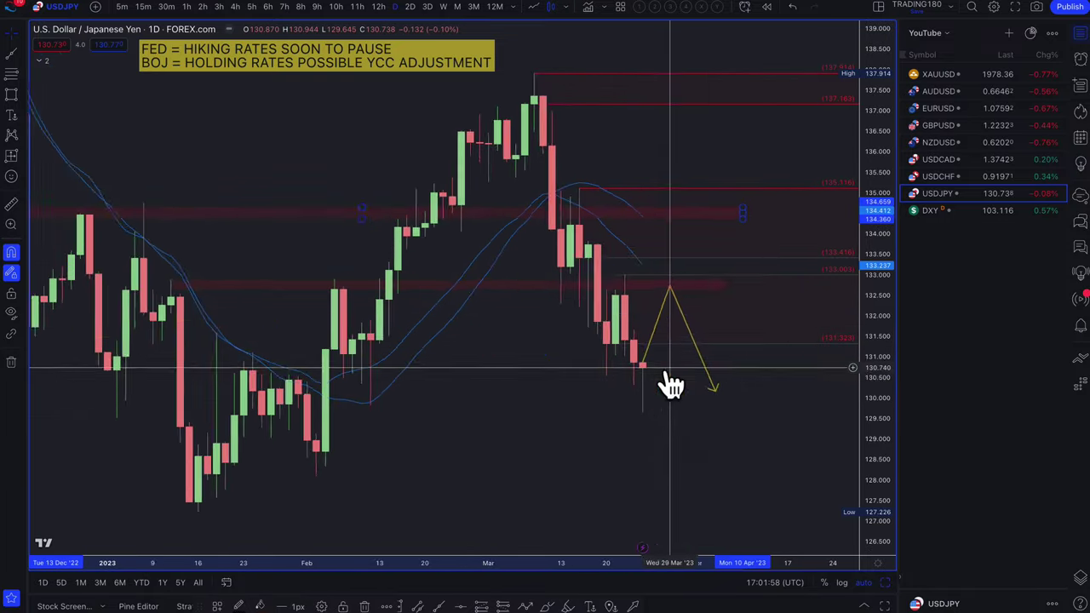
Add a second projected path peaking near 134.4 then falling, and nudge its peak vertex.
{"action": "left_click", "coordinate": [24, 95]}
{"action": "left_click", "coordinate": [56, 211]}
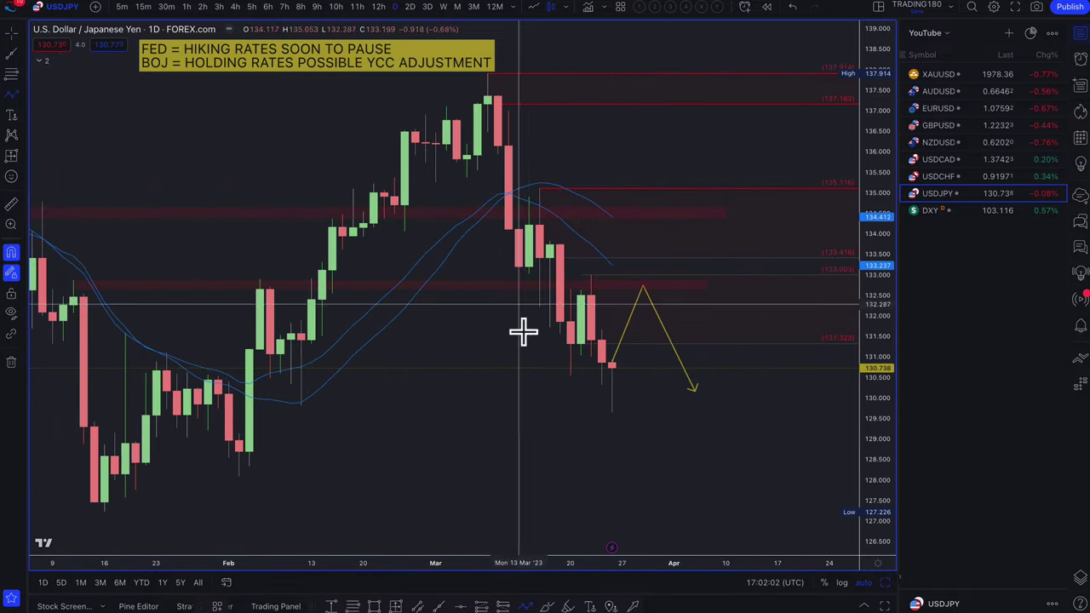
{"action": "left_click", "coordinate": [644, 288]}
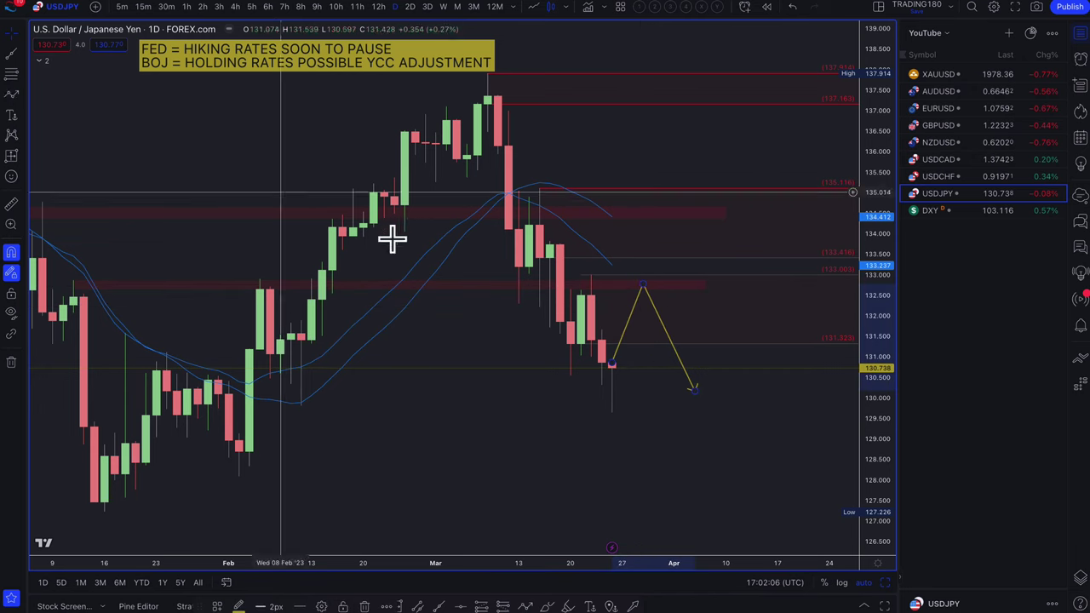
{"action": "left_click", "coordinate": [621, 360]}
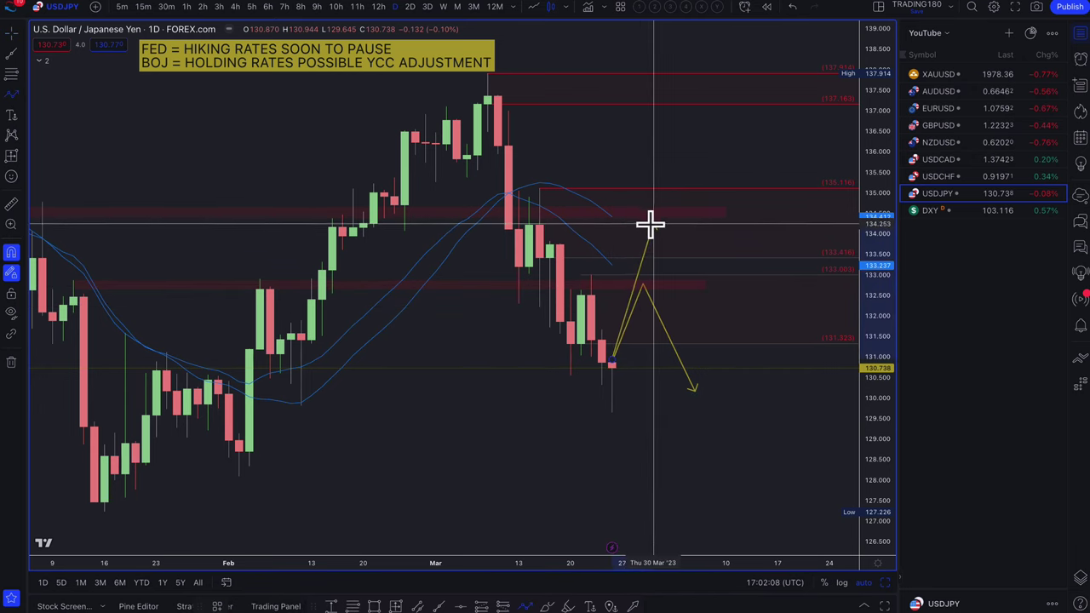
{"action": "left_click", "coordinate": [652, 215]}
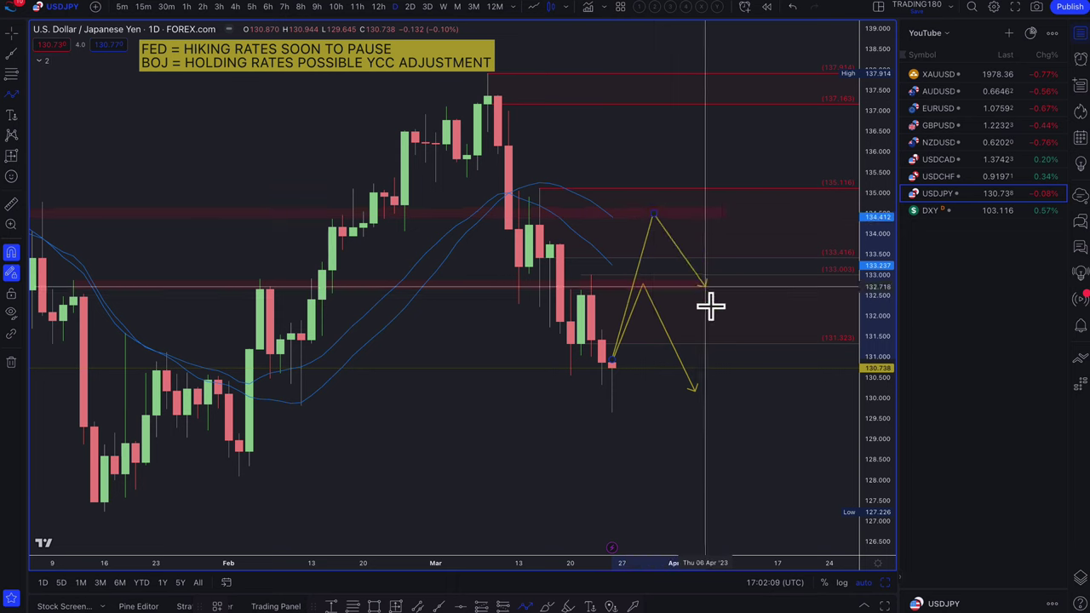
{"action": "double_click", "coordinate": [705, 364]}
{"action": "scroll", "coordinate": [591, 329], "scroll_direction": "up", "scroll_amount": 3}
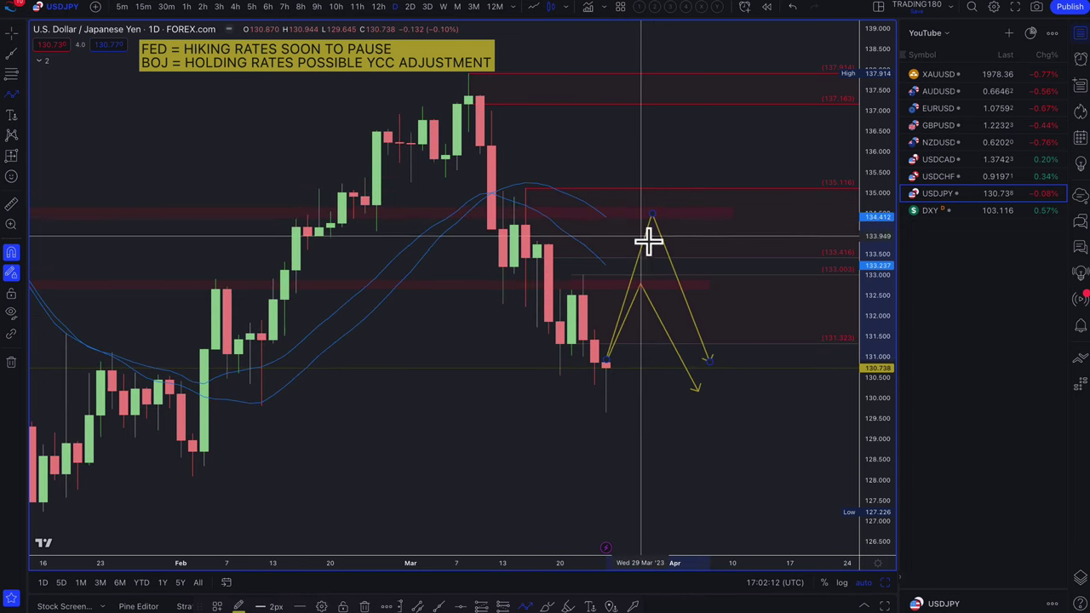
{"action": "scroll", "coordinate": [656, 231], "scroll_direction": "down", "scroll_amount": 3}
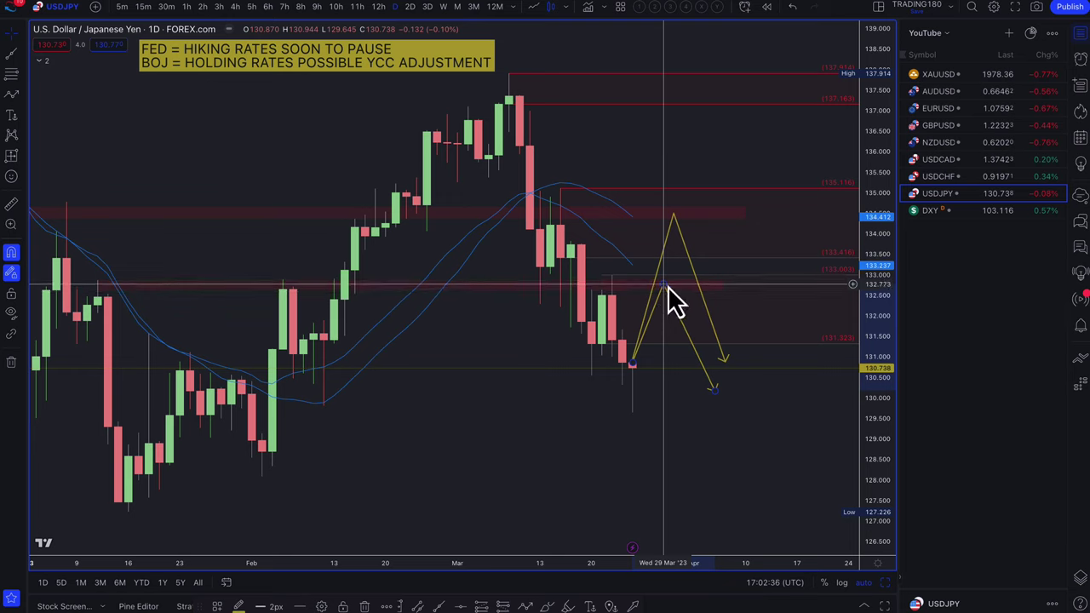
{"action": "left_click_drag", "start_coordinate": [664, 285], "coordinate": [672, 285]}
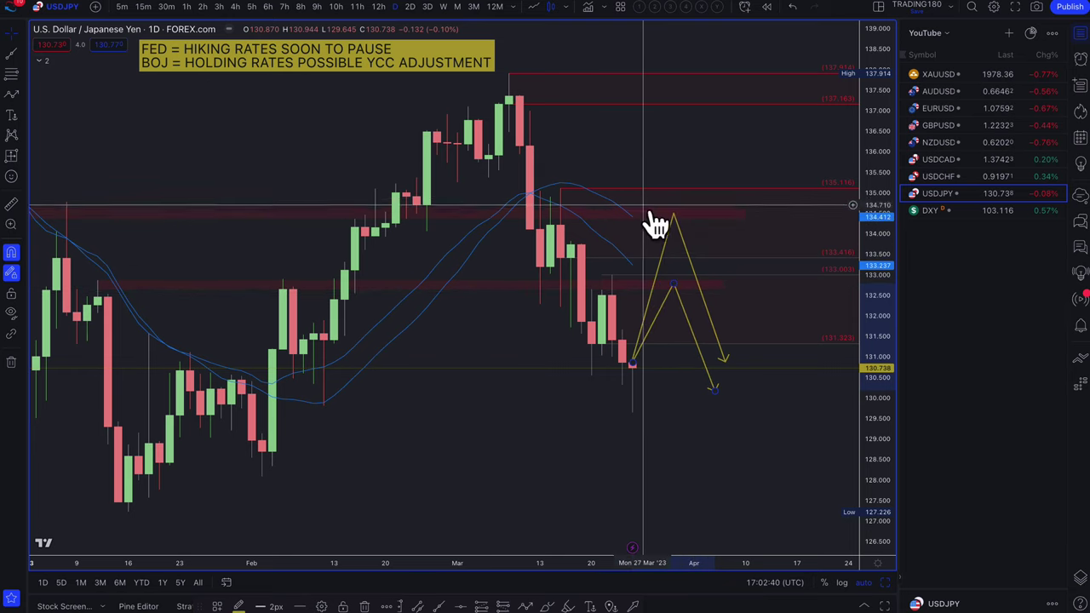
Zoom the USDJPY chart out and back in, then load USDCHF from the watchlist.
{"action": "scroll", "coordinate": [785, 292], "scroll_direction": "down", "scroll_amount": 1}
{"action": "scroll", "coordinate": [779, 290], "scroll_direction": "down", "scroll_amount": 2}
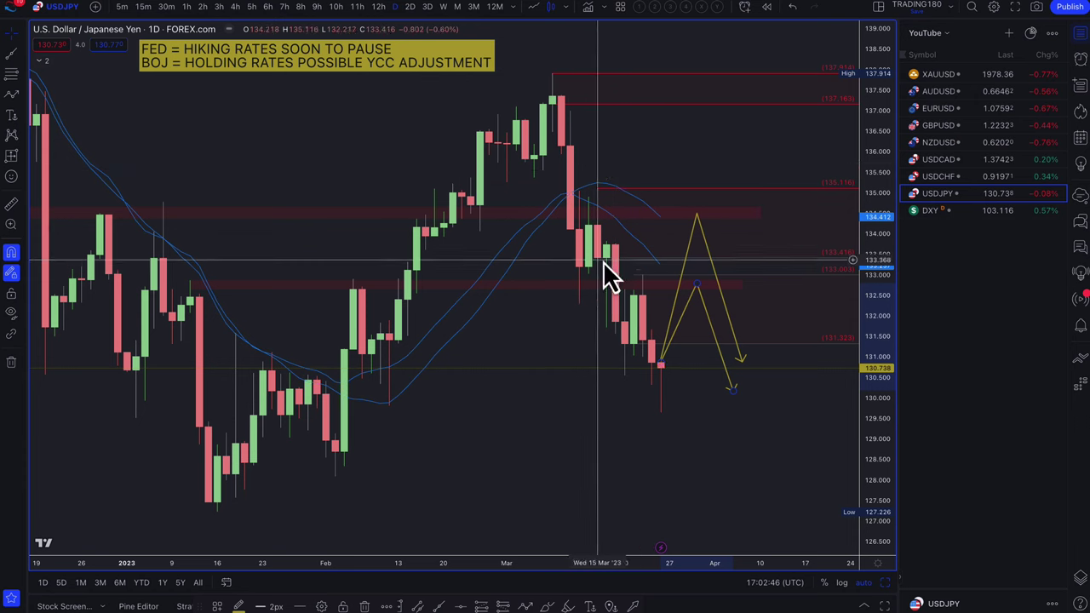
{"action": "scroll", "coordinate": [662, 247], "scroll_direction": "down", "scroll_amount": 2}
{"action": "scroll", "coordinate": [661, 260], "scroll_direction": "up", "scroll_amount": 1}
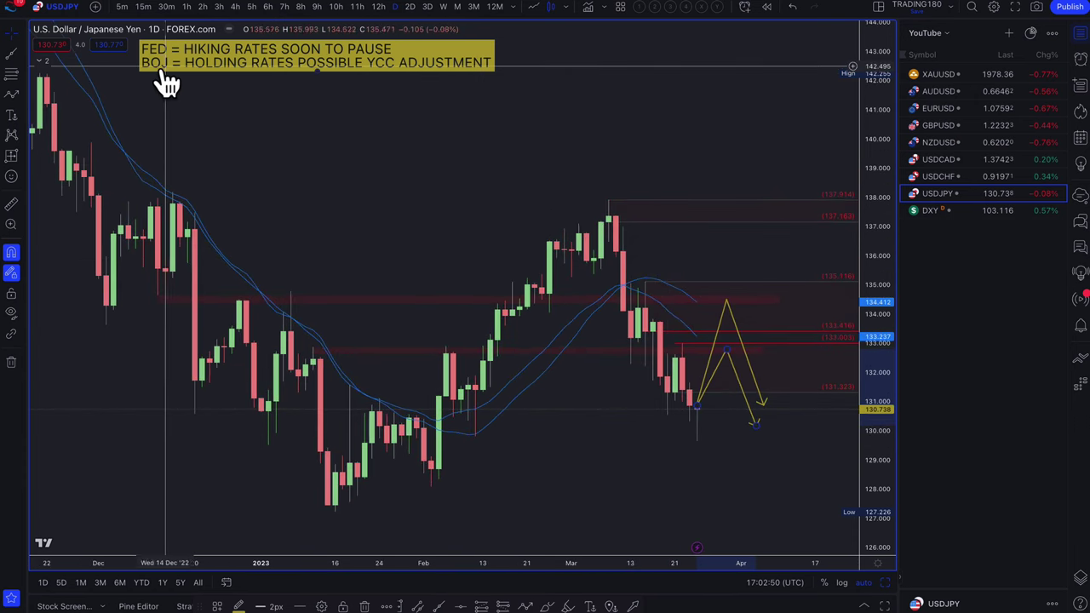
{"action": "left_click", "coordinate": [944, 177]}
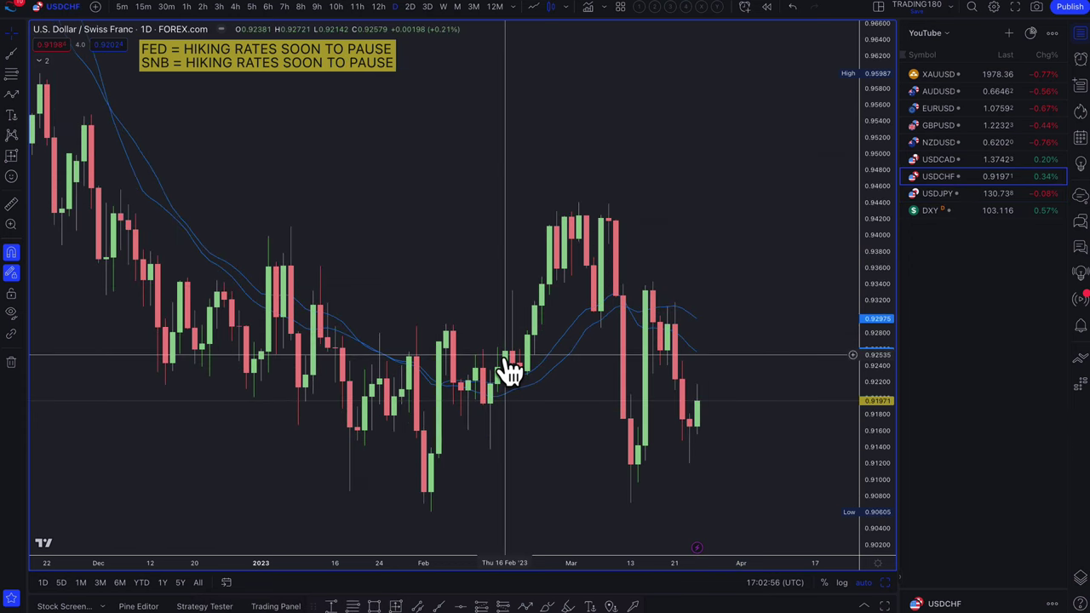
Mark supply zones at 0.92589–0.93429 and 0.9307–0.94404 on USDCHF.
{"action": "scroll", "coordinate": [575, 406], "scroll_direction": "up", "scroll_amount": 5}
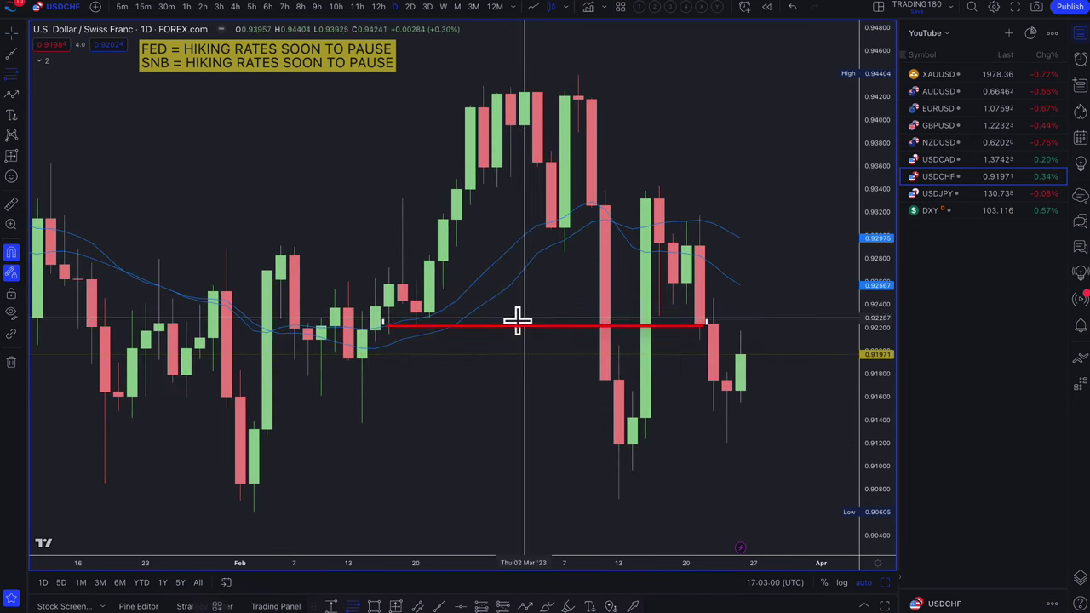
{"action": "scroll", "coordinate": [433, 466], "scroll_direction": "down", "scroll_amount": 2}
{"action": "scroll", "coordinate": [730, 384], "scroll_direction": "up", "scroll_amount": 4}
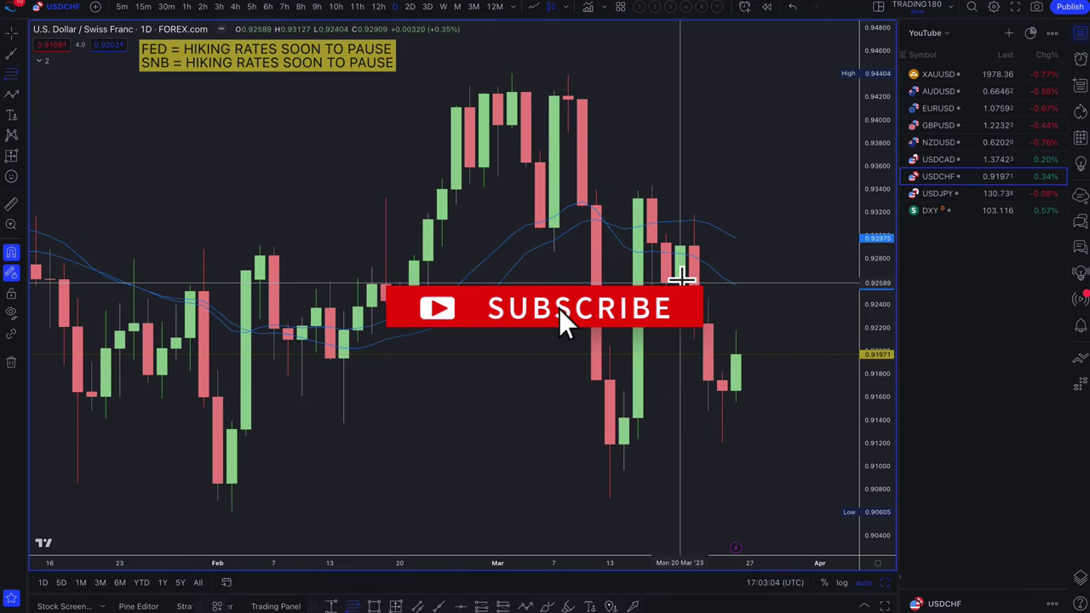
{"action": "left_click_drag", "start_coordinate": [667, 276], "coordinate": [651, 186]}
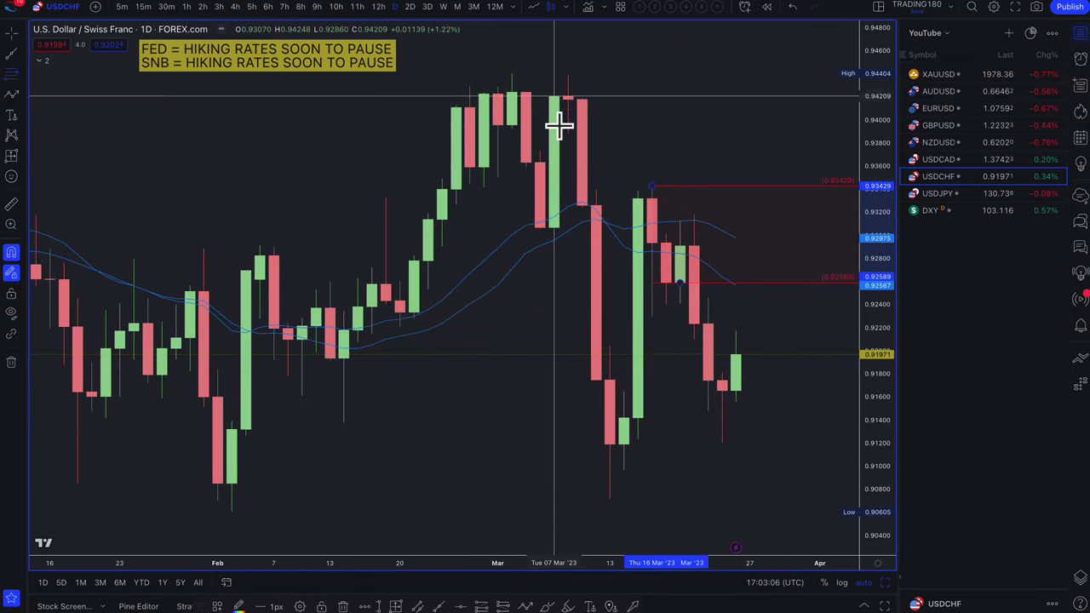
{"action": "left_click_drag", "start_coordinate": [552, 215], "coordinate": [512, 77]}
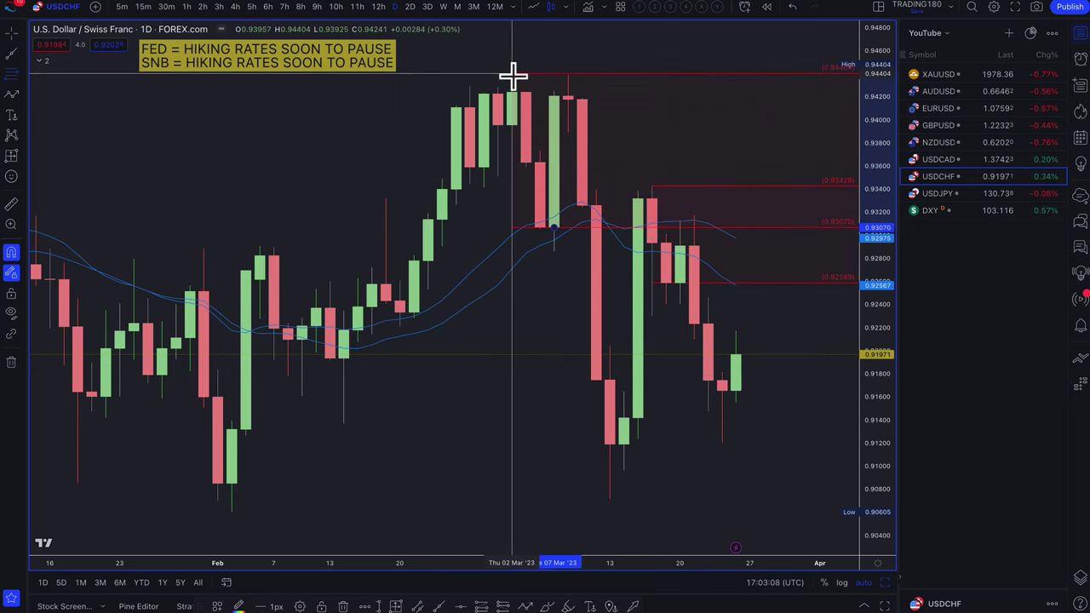
Draw a green demand zone from 0.91749 down to the 0.90605 low.
{"action": "scroll", "coordinate": [667, 170], "scroll_direction": "down", "scroll_amount": 5}
{"action": "scroll", "coordinate": [669, 171], "scroll_direction": "down", "scroll_amount": 2}
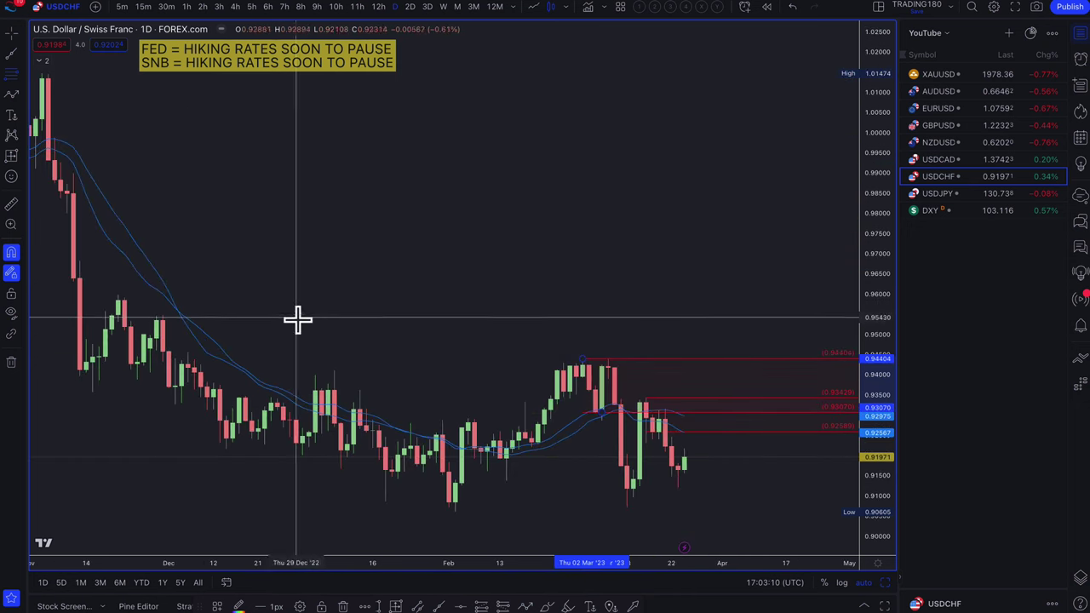
{"action": "left_click", "coordinate": [10, 77]}
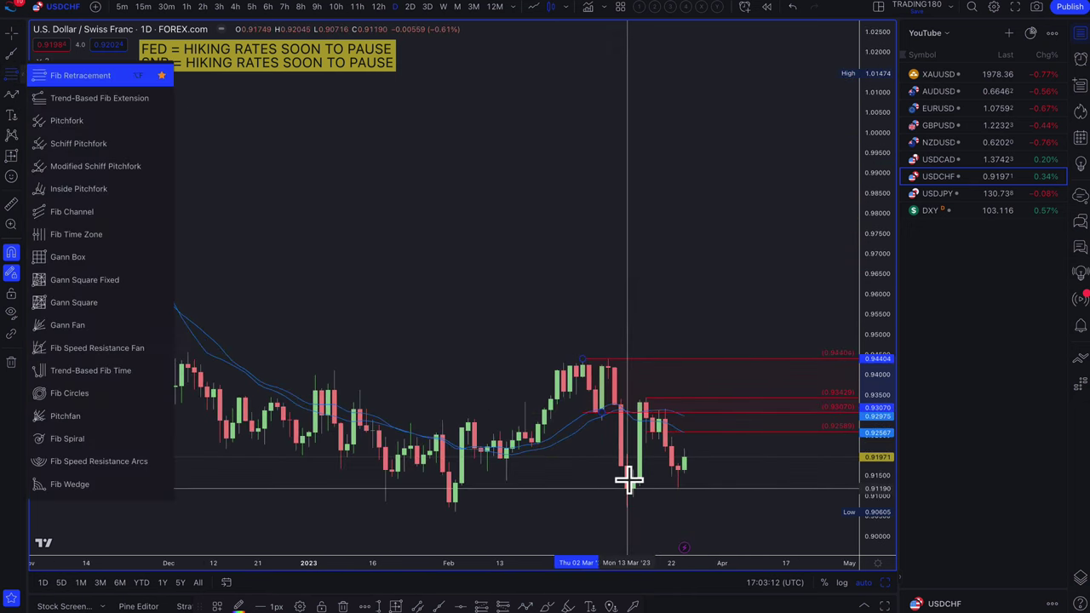
{"action": "mouse_move", "coordinate": [628, 475]}
{"action": "left_mouse_down"}
{"action": "mouse_move", "coordinate": [474, 528]}
{"action": "mouse_move", "coordinate": [455, 518]}
{"action": "left_mouse_up"}
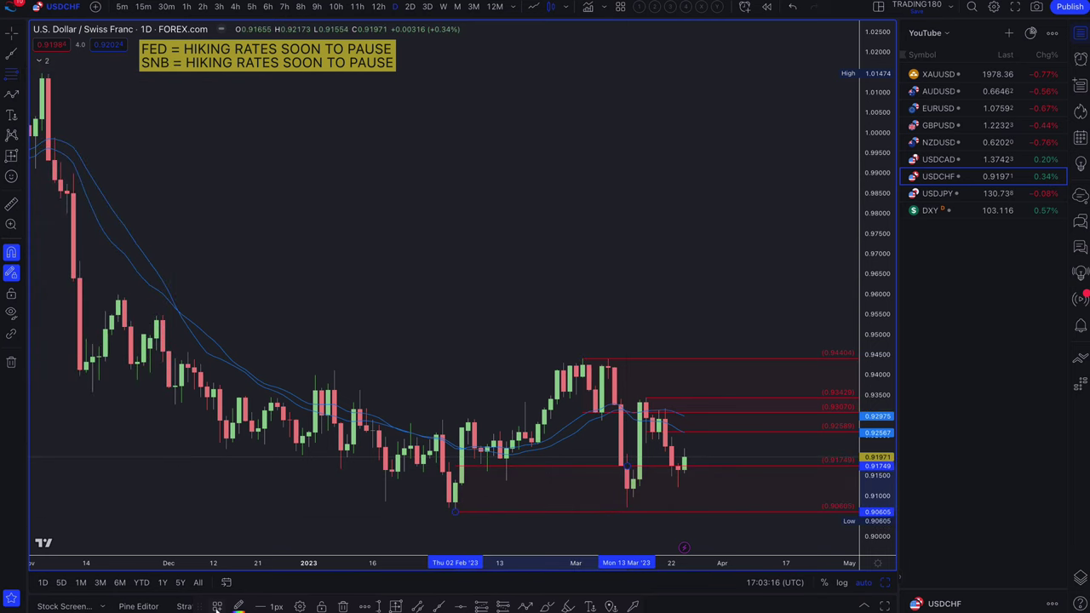
{"action": "left_click", "coordinate": [252, 516]}
{"action": "scroll", "coordinate": [511, 440], "scroll_direction": "up", "scroll_amount": 5}
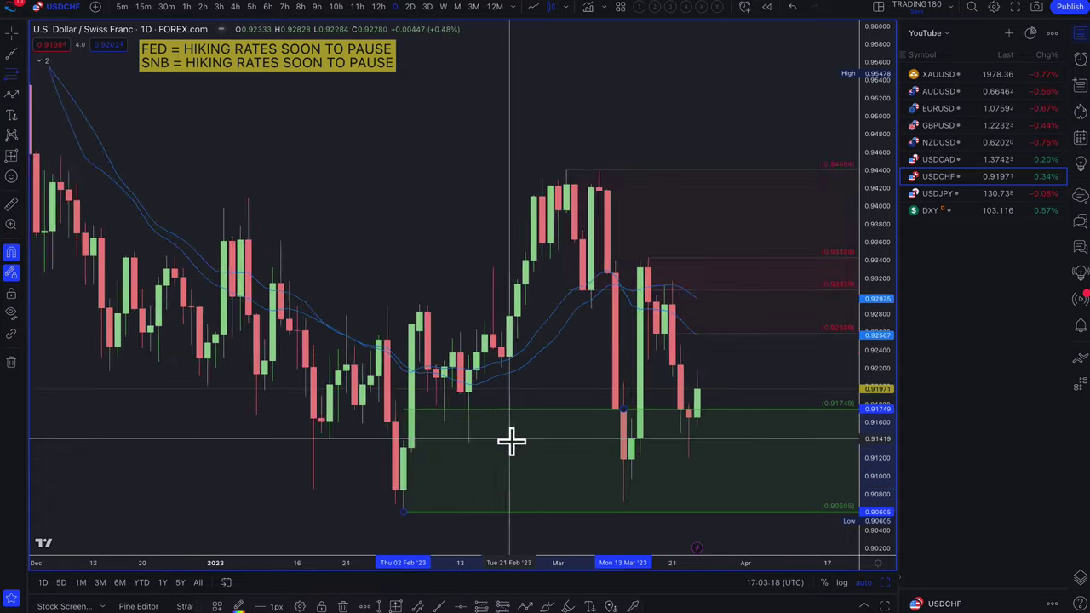
Draw a thin red rectangle zone between about 0.928 and 0.930.
{"action": "left_click", "coordinate": [26, 95]}
{"action": "left_click", "coordinate": [51, 139]}
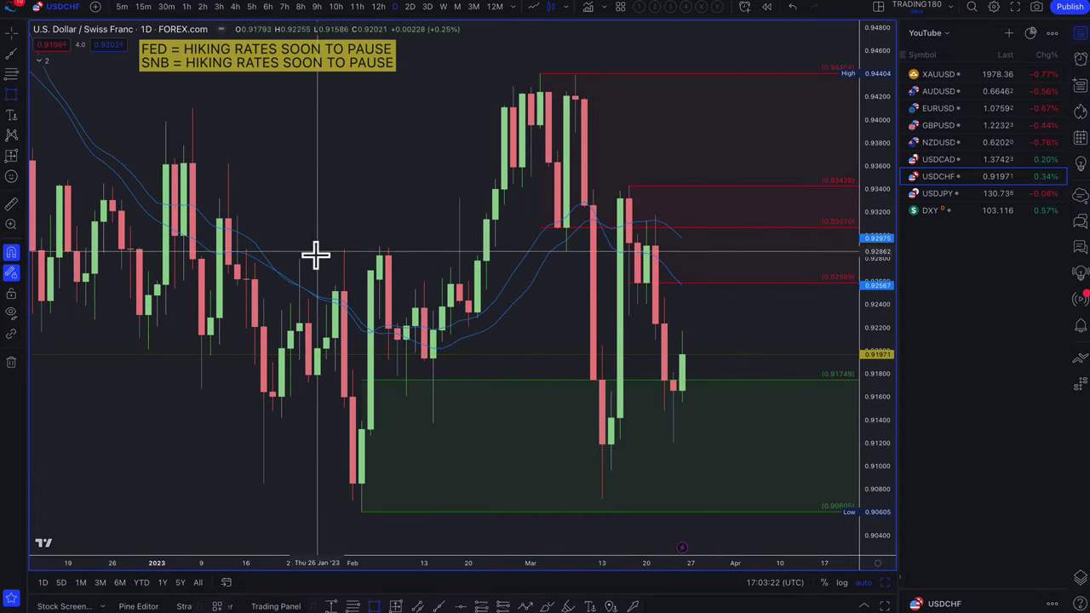
{"action": "left_click_drag", "start_coordinate": [302, 260], "coordinate": [820, 235]}
{"action": "scroll", "coordinate": [474, 186], "scroll_direction": "down", "scroll_amount": 4}
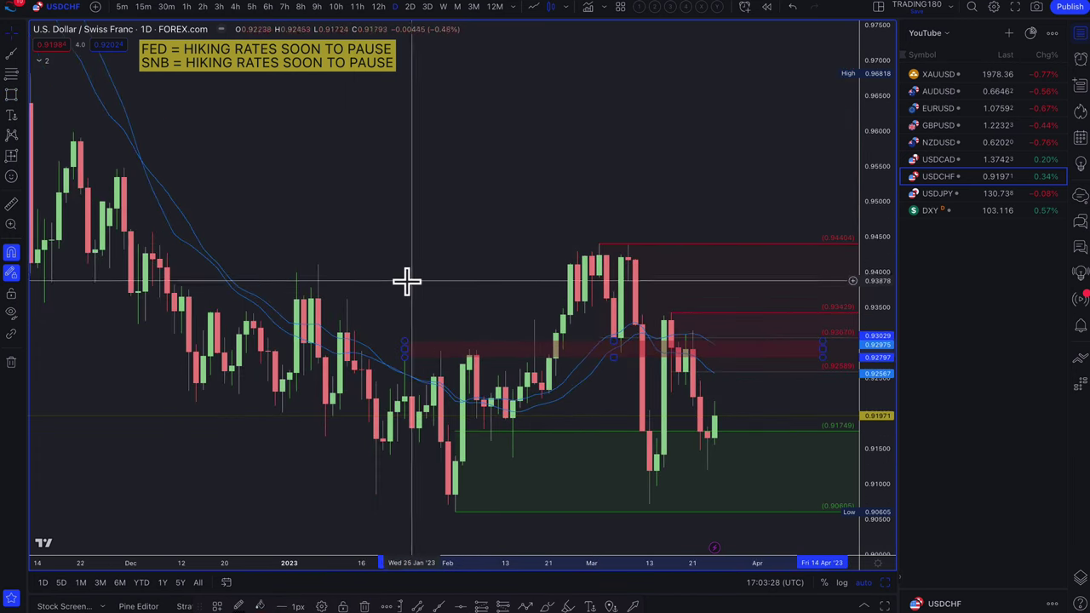
{"action": "scroll", "coordinate": [407, 282], "scroll_direction": "down", "scroll_amount": 3}
{"action": "scroll", "coordinate": [452, 310], "scroll_direction": "up", "scroll_amount": 5}
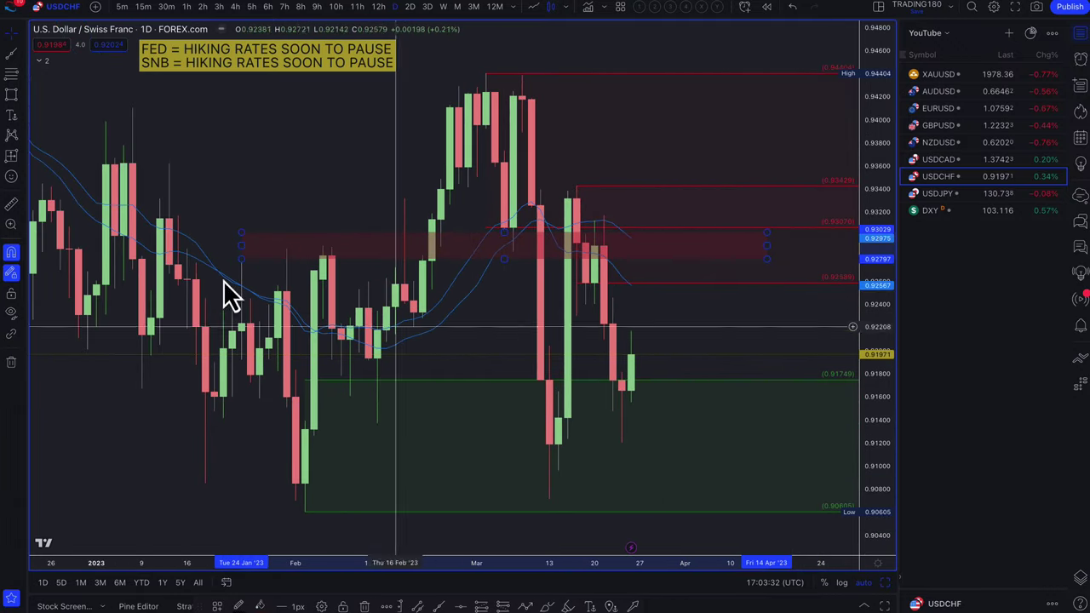
{"action": "left_click", "coordinate": [17, 96]}
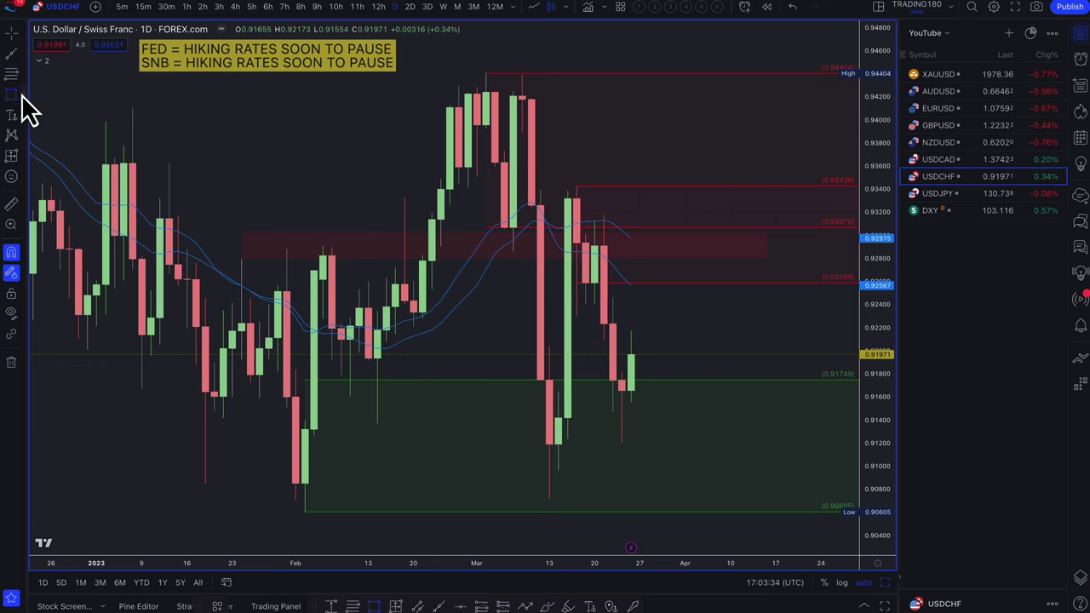
{"action": "left_click", "coordinate": [22, 96]}
Draw a yellow path arrow from the latest candle up into the supply zone and back down.
{"action": "left_click", "coordinate": [60, 210]}
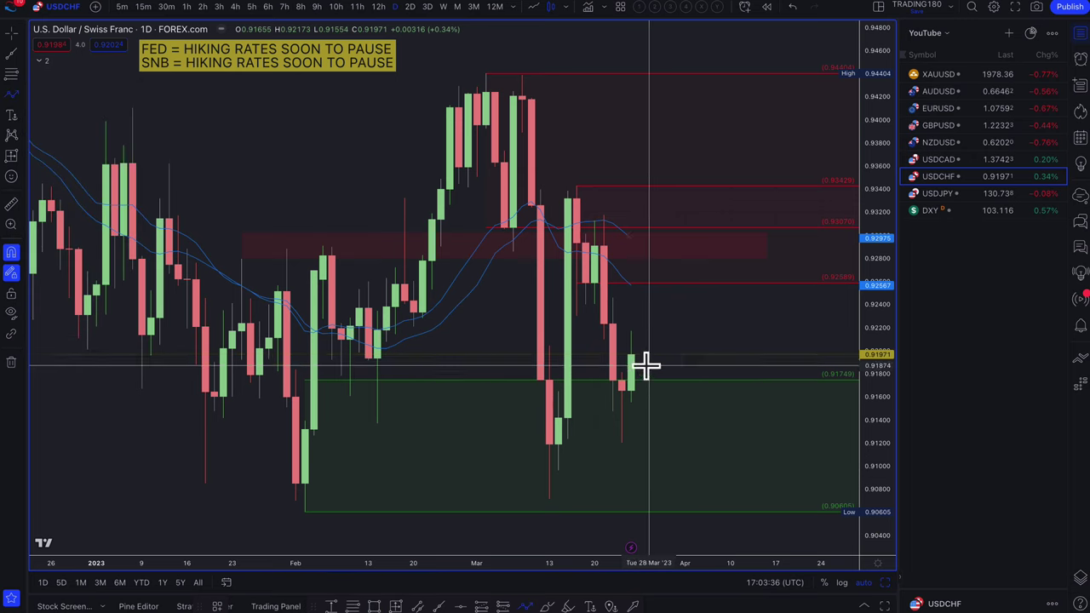
{"action": "left_click", "coordinate": [639, 353]}
{"action": "left_click", "coordinate": [674, 240]}
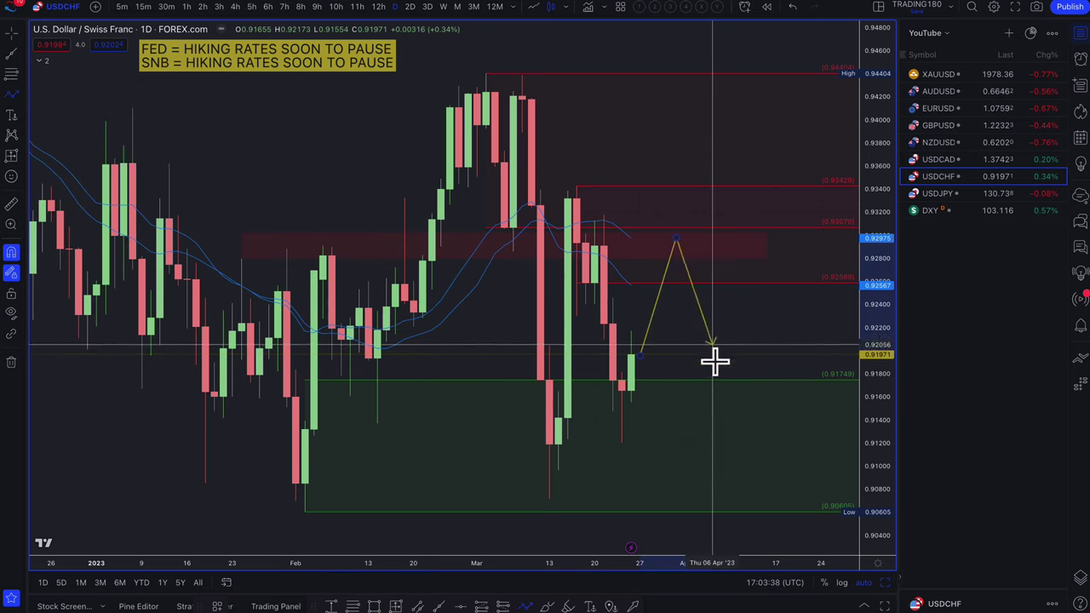
{"action": "double_click", "coordinate": [713, 376]}
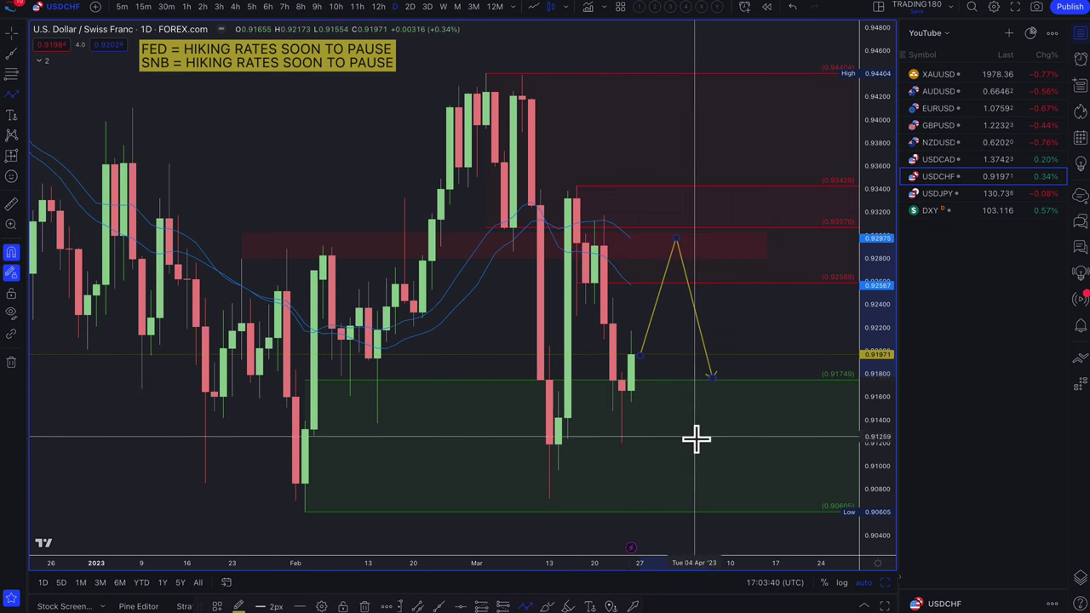
Draw a second path from the latest candle dipping to the 0.90605 low and rebounding.
{"action": "scroll", "coordinate": [688, 481], "scroll_direction": "down", "scroll_amount": 2}
{"action": "left_click", "coordinate": [639, 415]}
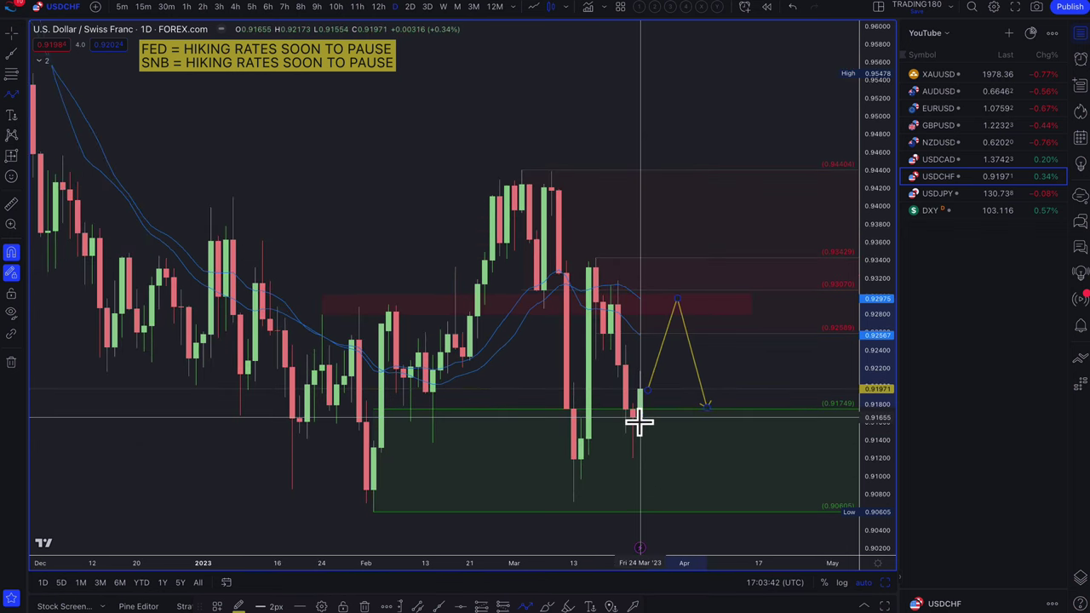
{"action": "left_click", "coordinate": [670, 513]}
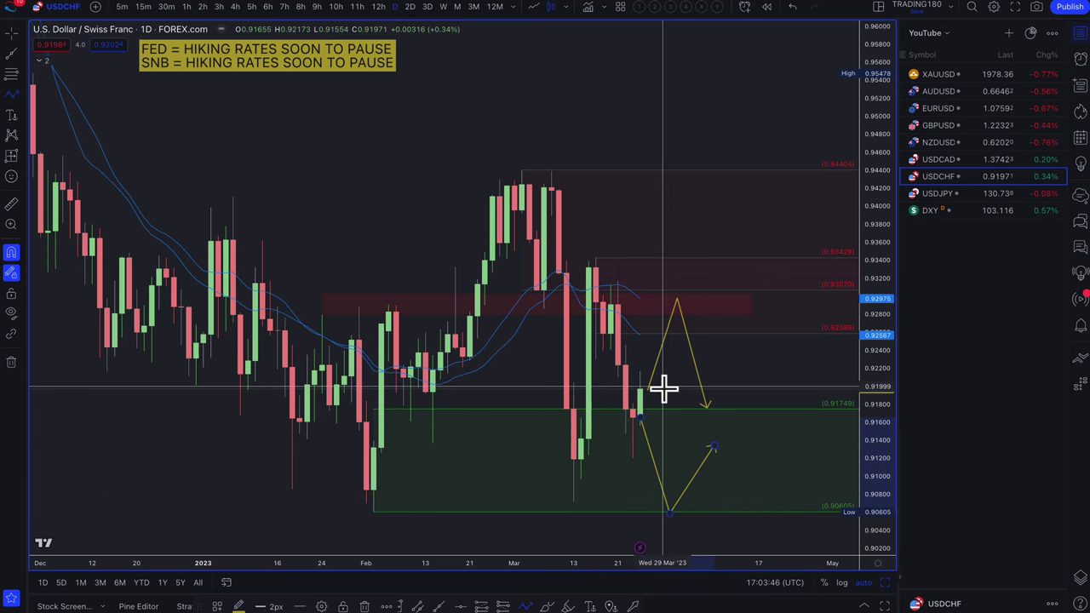
{"action": "scroll", "coordinate": [664, 390], "scroll_direction": "down", "scroll_amount": 3}
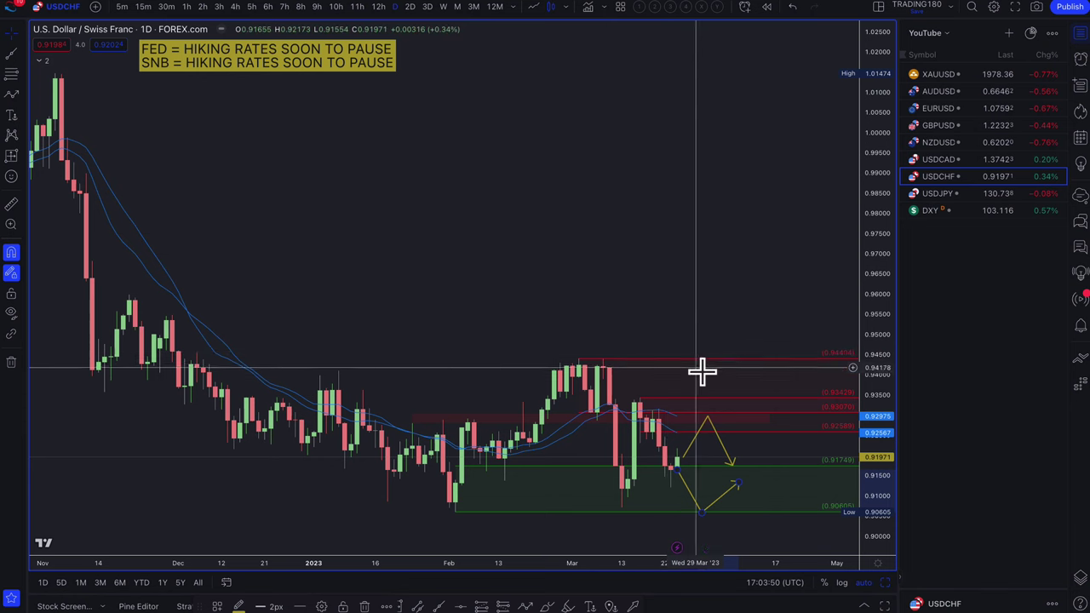
{"action": "scroll", "coordinate": [701, 370], "scroll_direction": "up", "scroll_amount": 4}
{"action": "scroll", "coordinate": [711, 375], "scroll_direction": "up", "scroll_amount": 1}
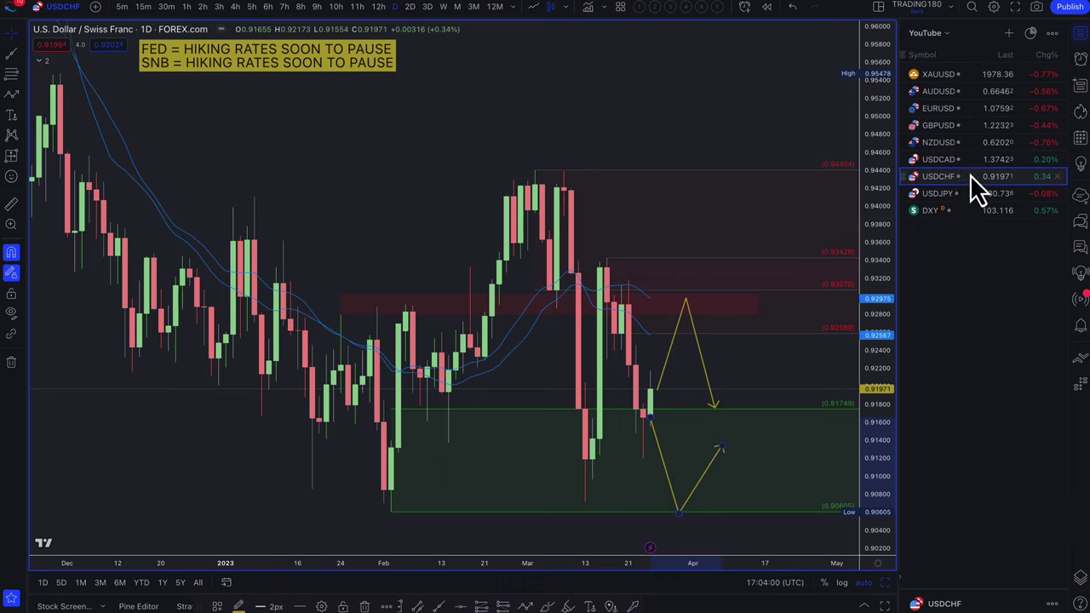
Load USDCAD and mark a zone between 1.36469 and 1.35553.
{"action": "left_click", "coordinate": [942, 159]}
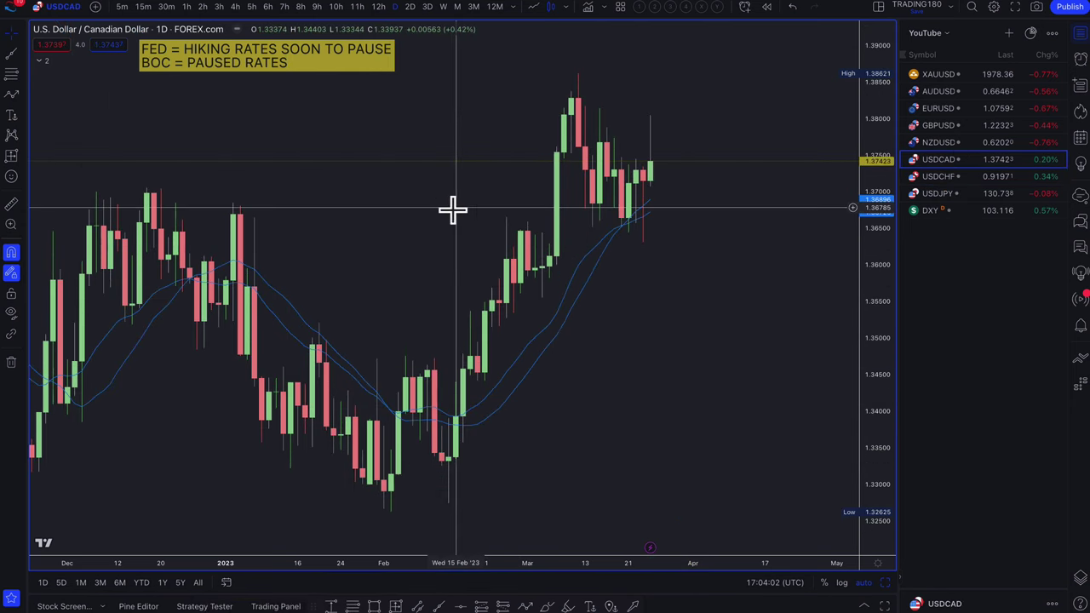
{"action": "left_click", "coordinate": [526, 231]}
{"action": "left_click", "coordinate": [542, 297]}
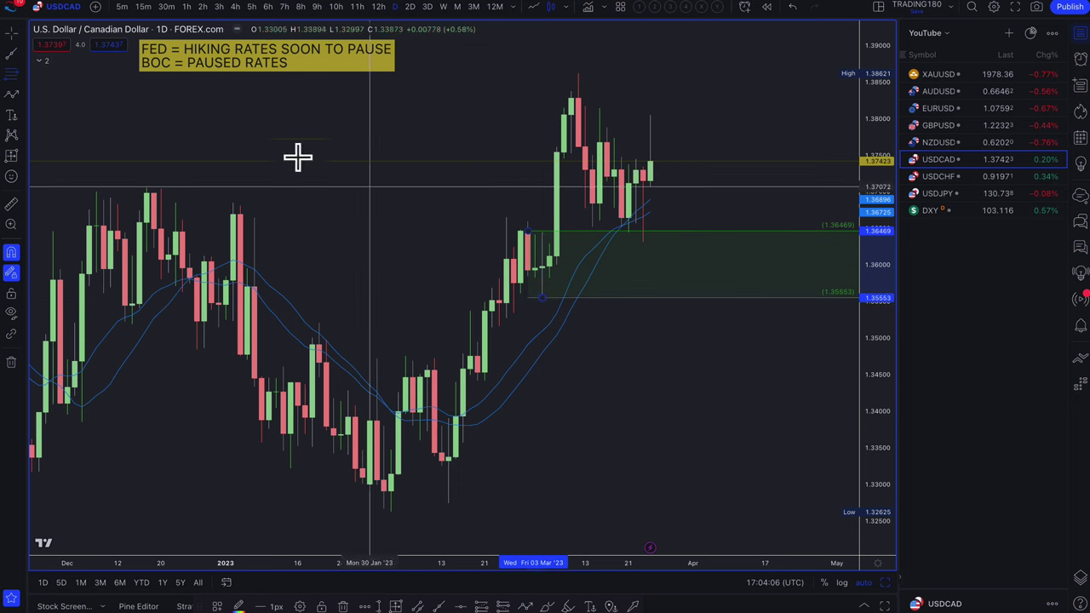
{"action": "scroll", "coordinate": [410, 215], "scroll_direction": "down", "scroll_amount": 2}
{"action": "scroll", "coordinate": [410, 215], "scroll_direction": "down", "scroll_amount": 3}
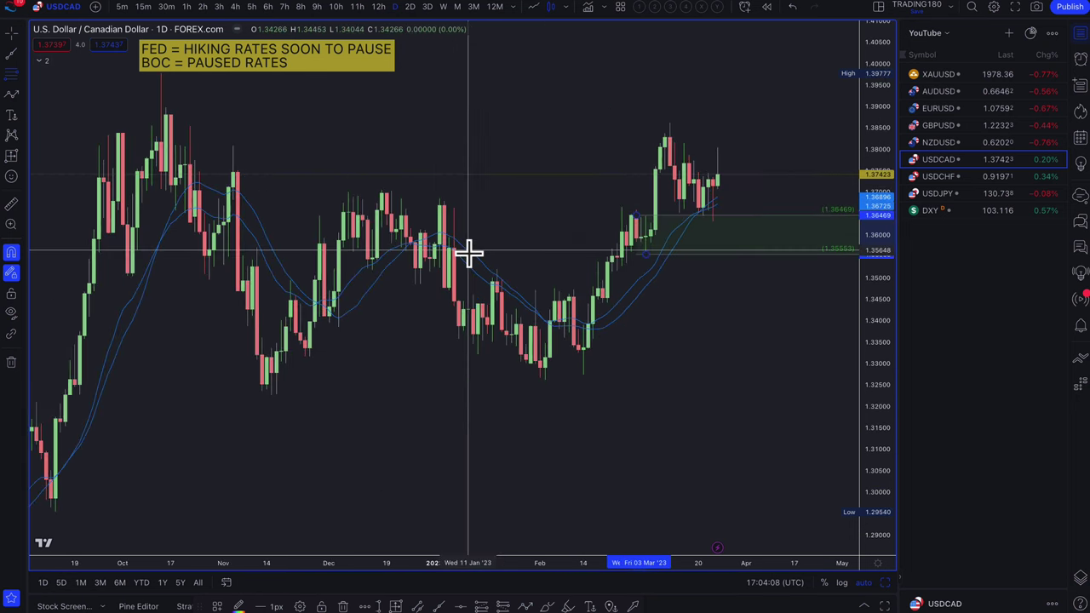
Draw a zone from 1.37653 up to the 1.3978 high styled with the 1. SUPPLY template.
{"action": "left_click", "coordinate": [12, 78]}
{"action": "scroll", "coordinate": [224, 133], "scroll_direction": "left", "scroll_amount": 3}
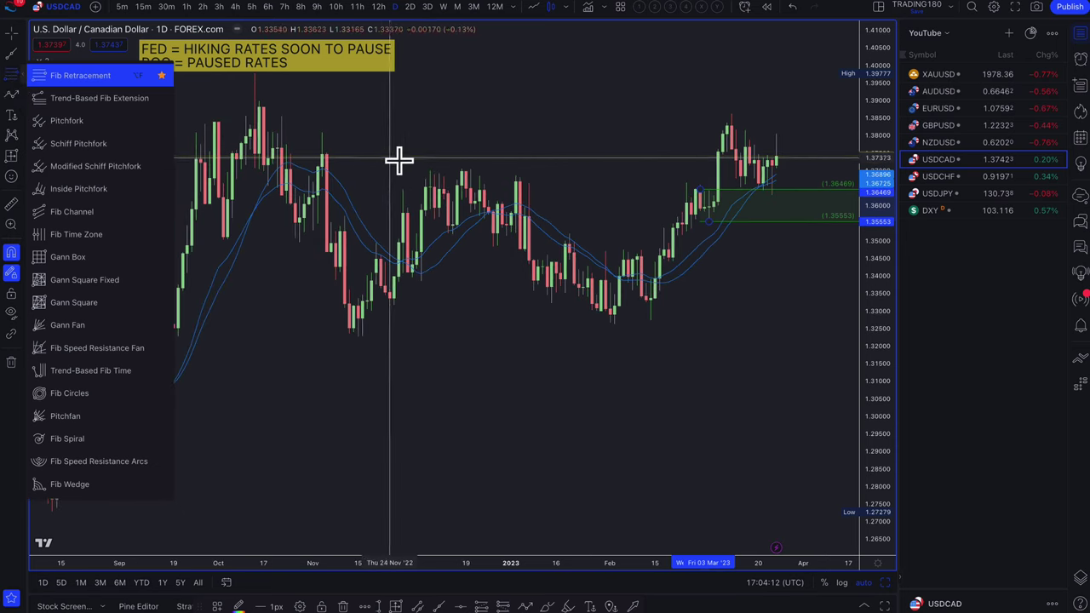
{"action": "scroll", "coordinate": [495, 134], "scroll_direction": "left", "scroll_amount": 3}
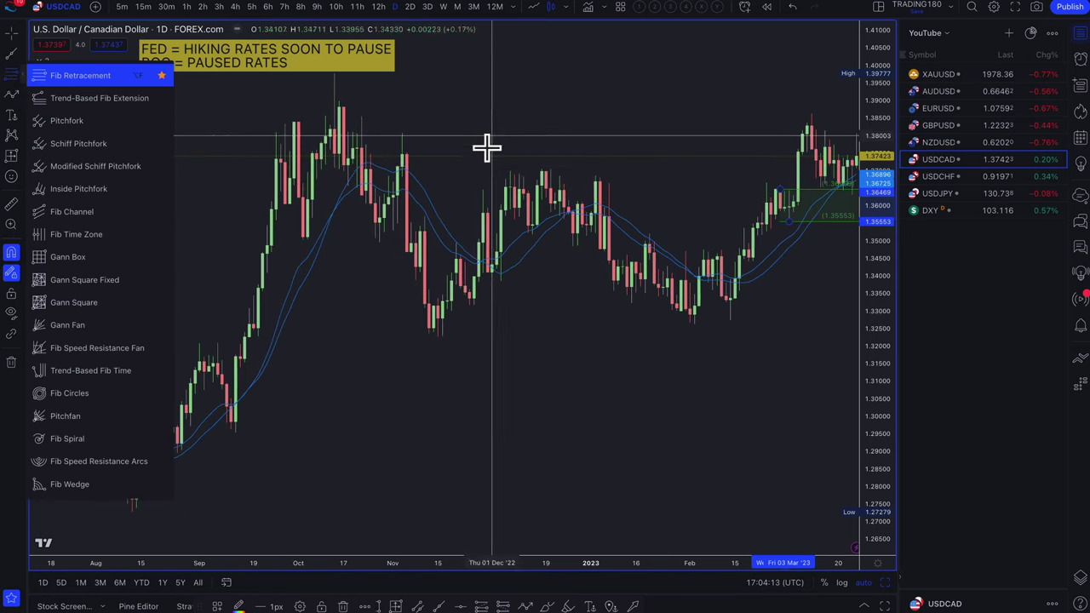
{"action": "left_click", "coordinate": [361, 146]}
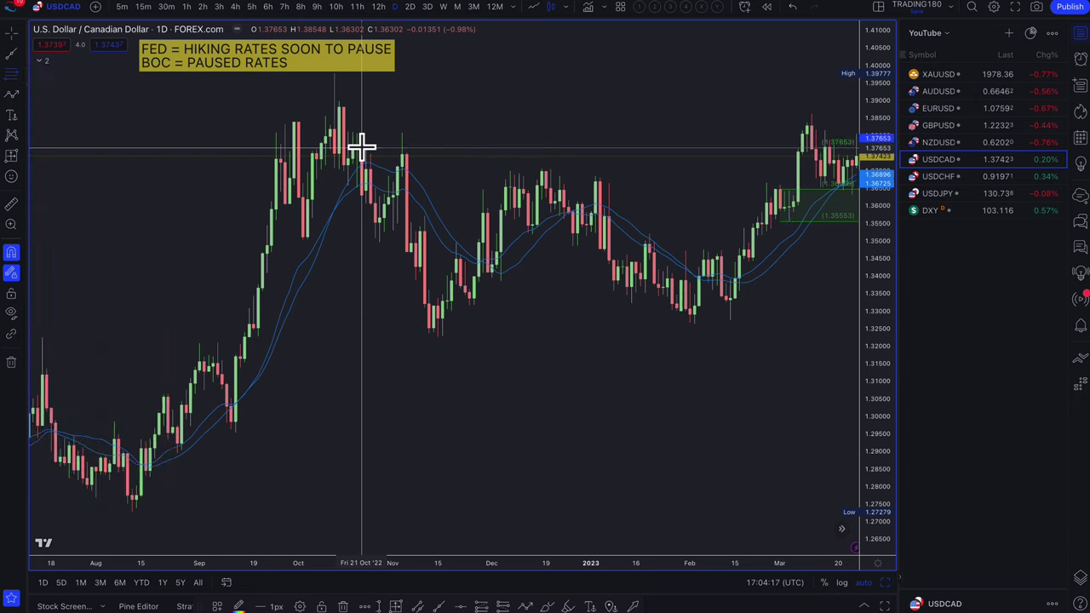
{"action": "left_click", "coordinate": [335, 76]}
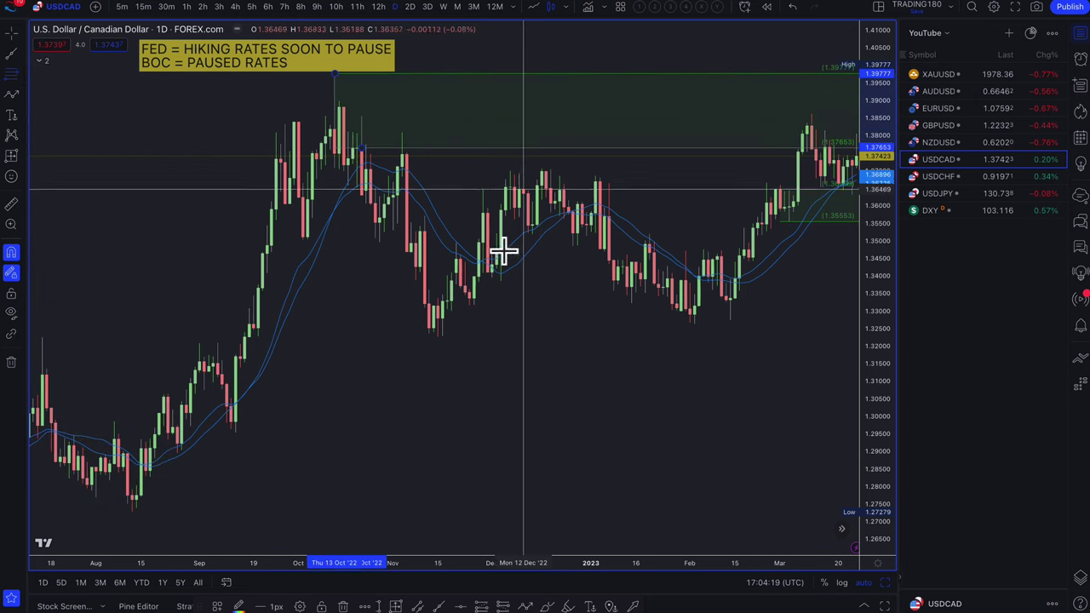
{"action": "left_click", "coordinate": [220, 604]}
{"action": "left_click", "coordinate": [250, 495]}
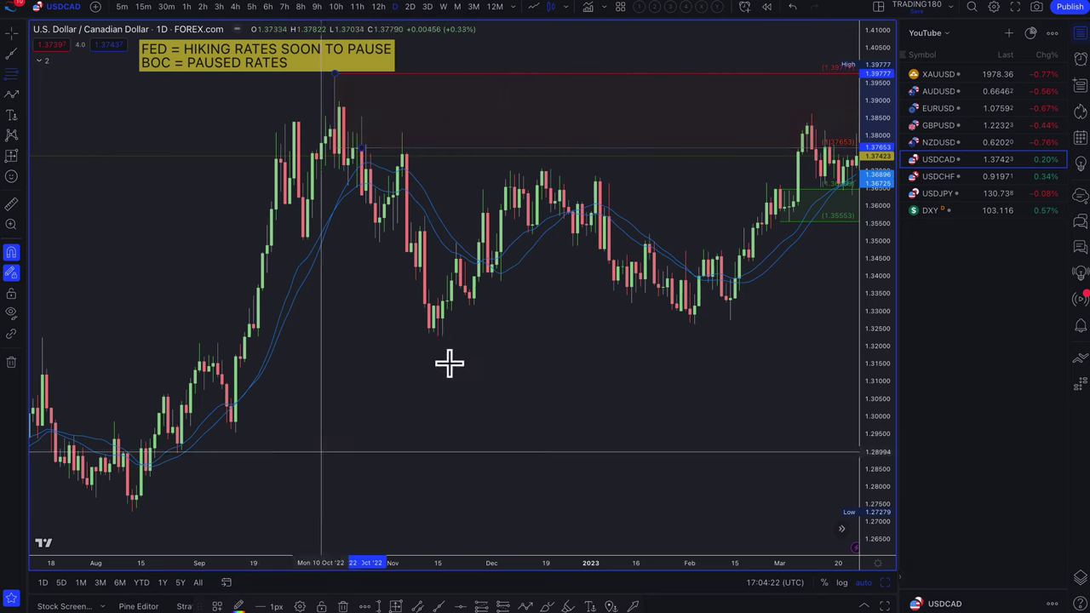
{"action": "scroll", "coordinate": [448, 361], "scroll_direction": "right", "scroll_amount": 5}
{"action": "scroll", "coordinate": [539, 180], "scroll_direction": "up", "scroll_amount": 2}
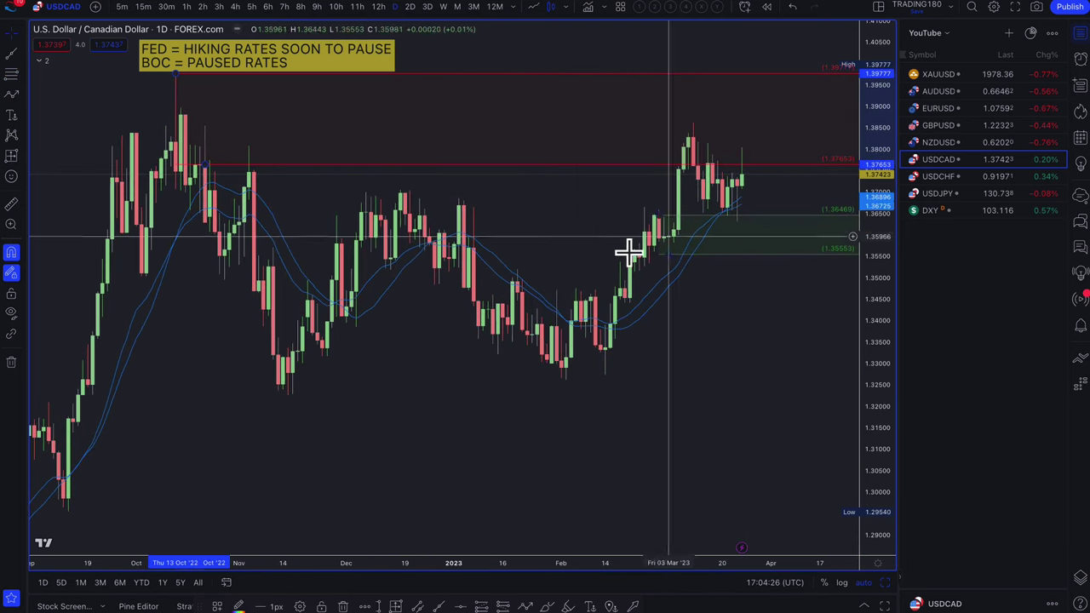
Draw a yellow path from the latest candle dipping into the demand zone then rising toward the highs.
{"action": "left_click", "coordinate": [13, 96]}
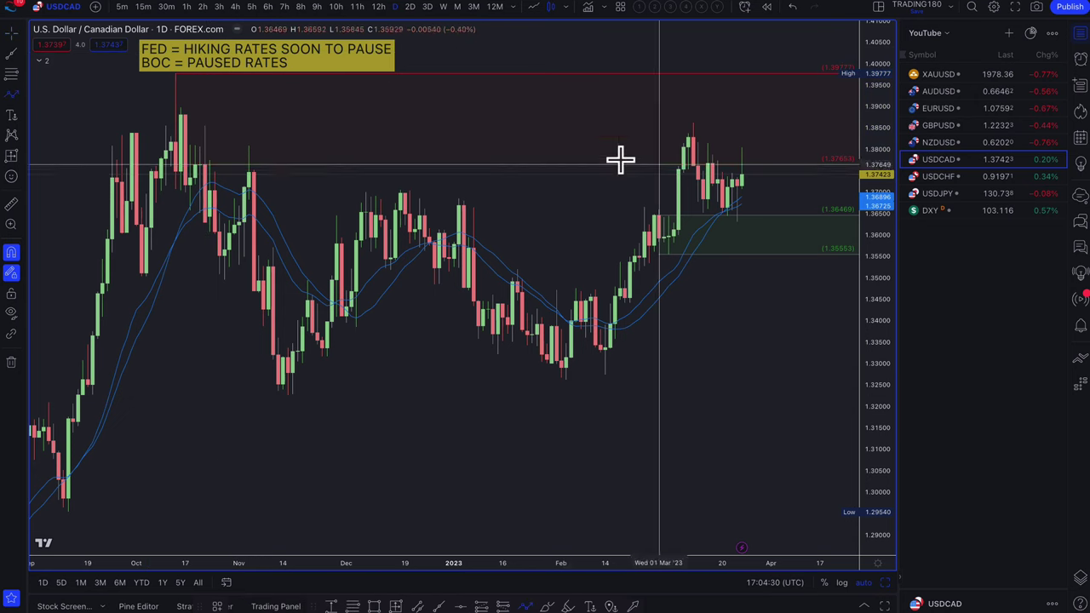
{"action": "left_click", "coordinate": [746, 197]}
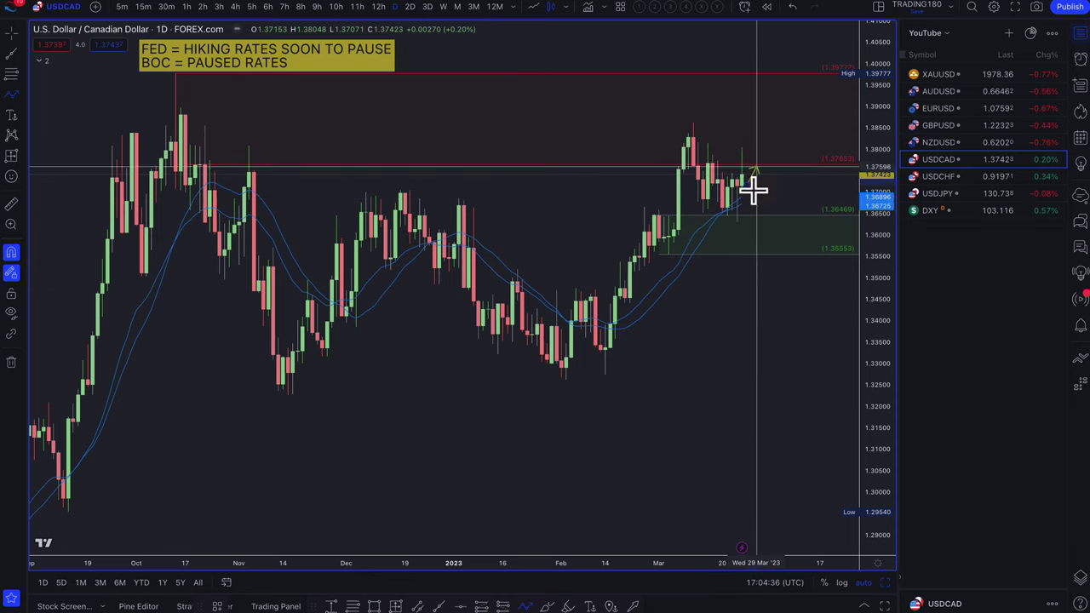
{"action": "left_click", "coordinate": [758, 240]}
{"action": "double_click", "coordinate": [794, 143]}
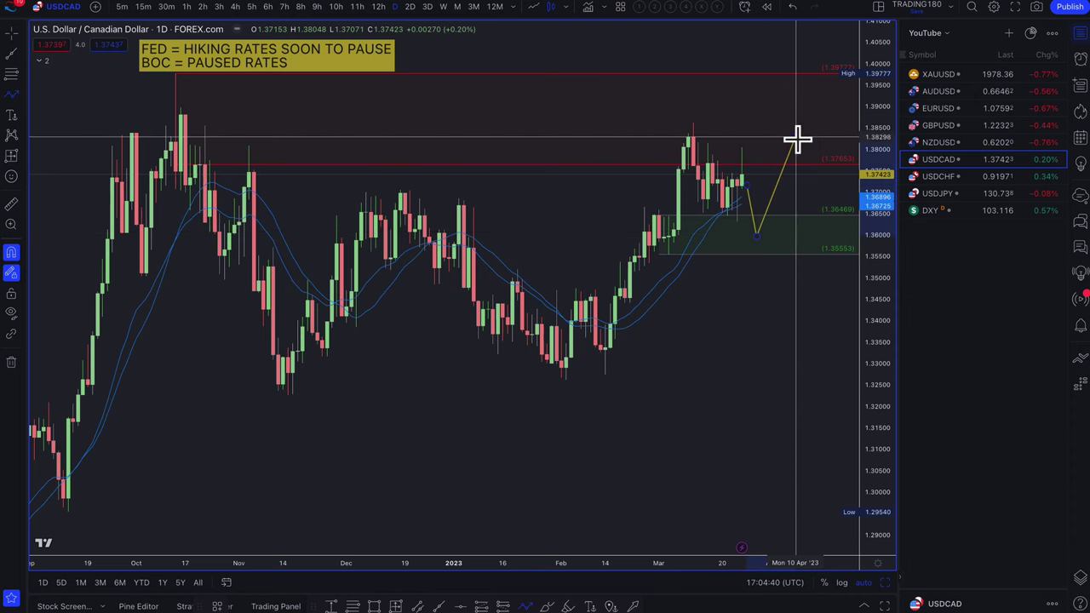
{"action": "scroll", "coordinate": [669, 230], "scroll_direction": "up", "scroll_amount": 3}
{"action": "scroll", "coordinate": [675, 230], "scroll_direction": "up", "scroll_amount": 1}
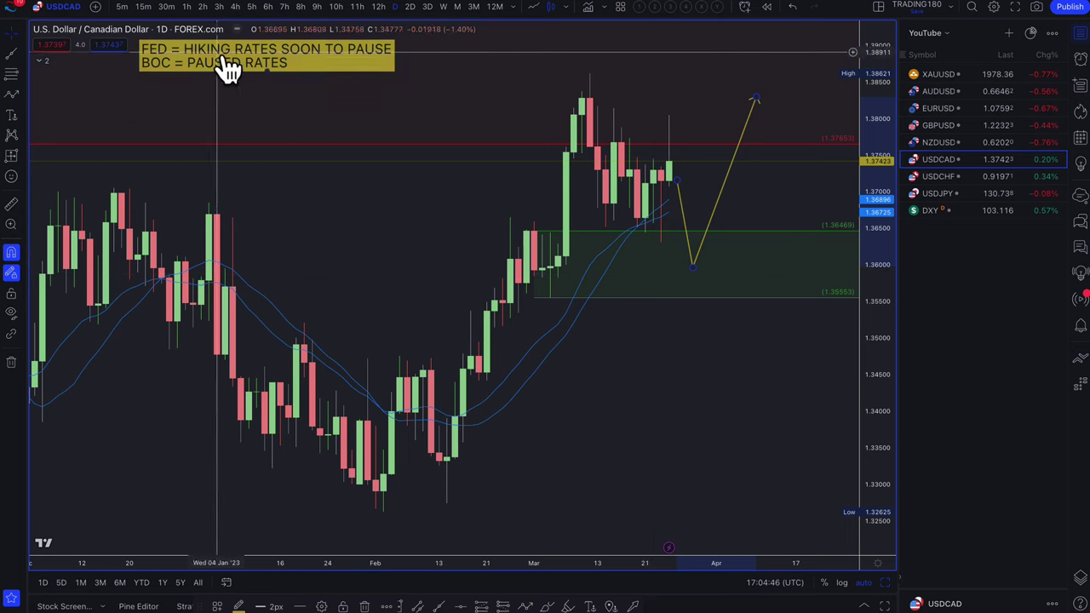
Dismiss the chart's context menu and load NZDUSD from the watchlist.
{"action": "right_click", "coordinate": [628, 263]}
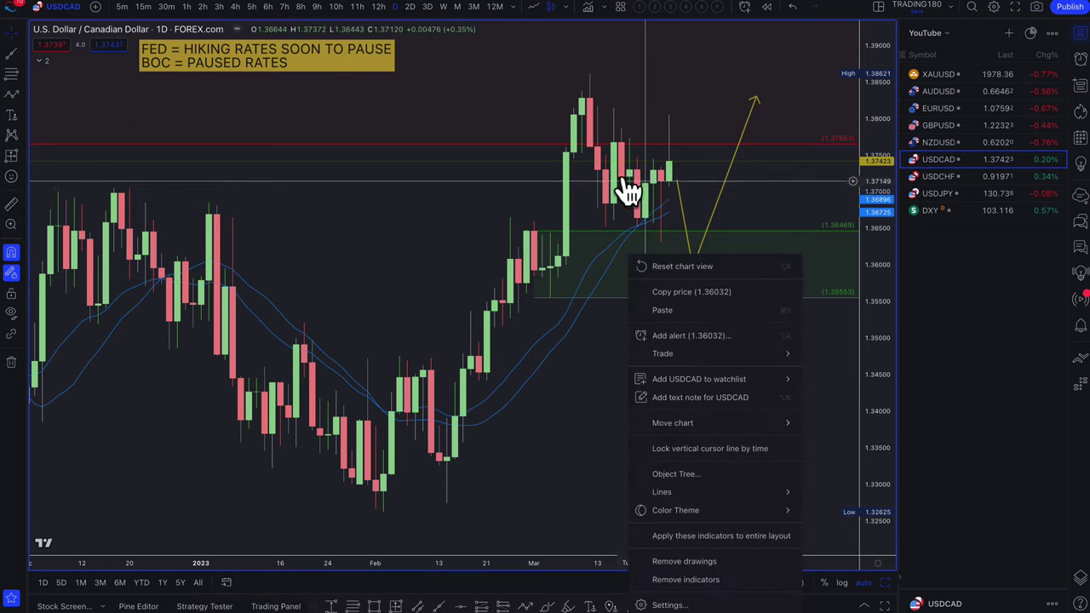
{"action": "left_click", "coordinate": [750, 178]}
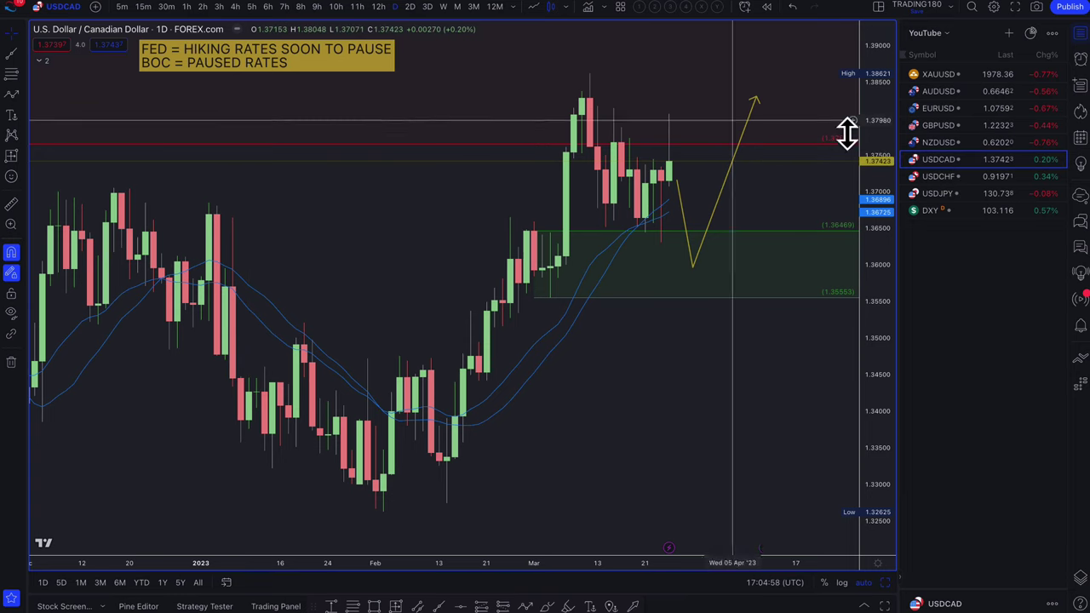
{"action": "left_click", "coordinate": [938, 143]}
Draw a 0.60646–0.61064 zone and apply the green DEMAND template.
{"action": "scroll", "coordinate": [553, 299], "scroll_direction": "down", "scroll_amount": 5}
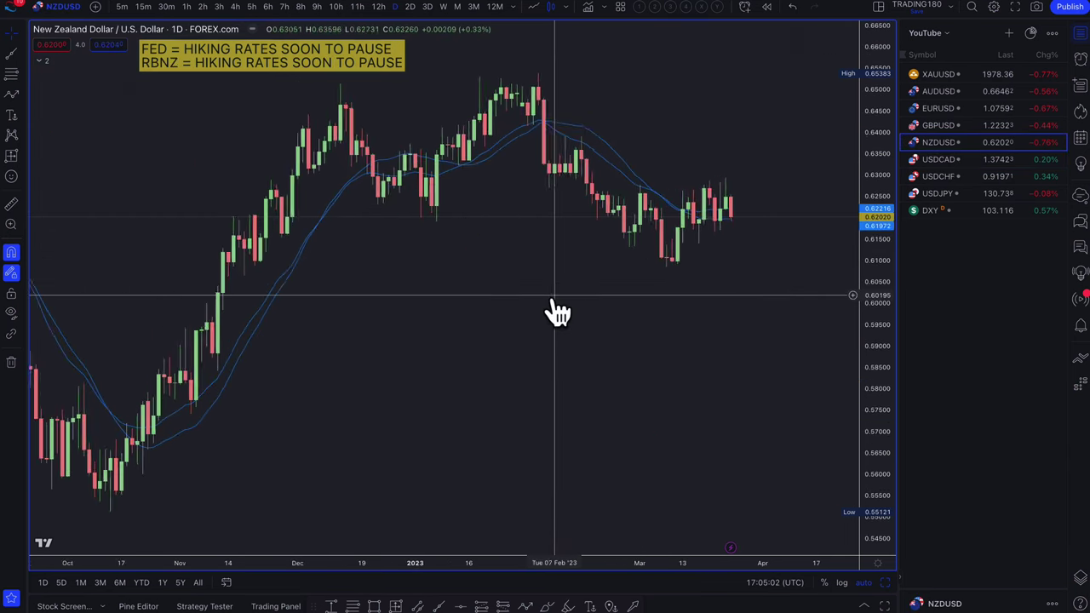
{"action": "left_click", "coordinate": [11, 75]}
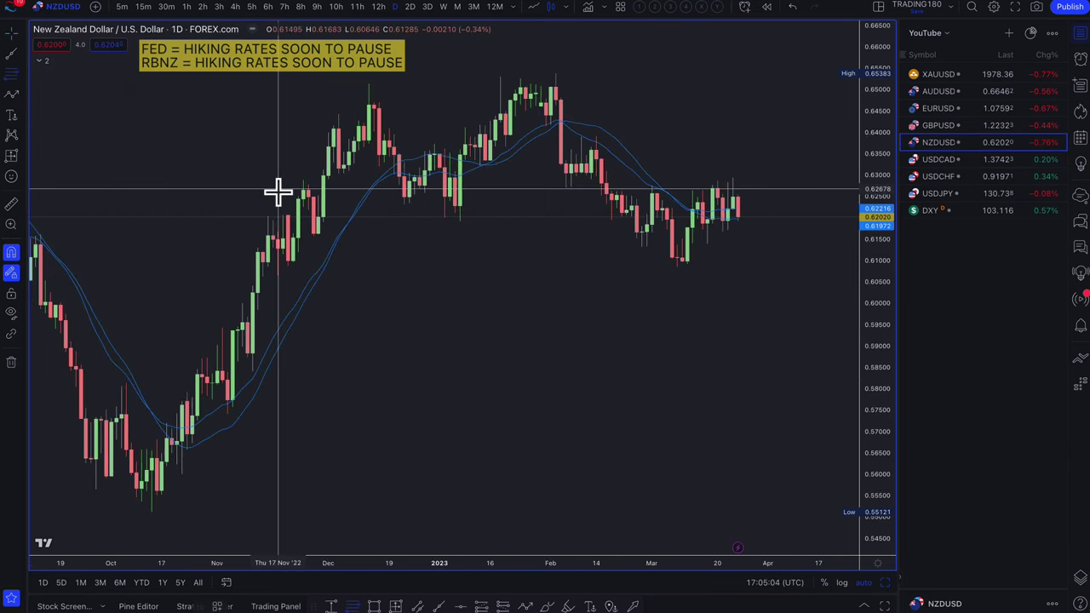
{"action": "left_click_drag", "start_coordinate": [682, 258], "coordinate": [277, 275]}
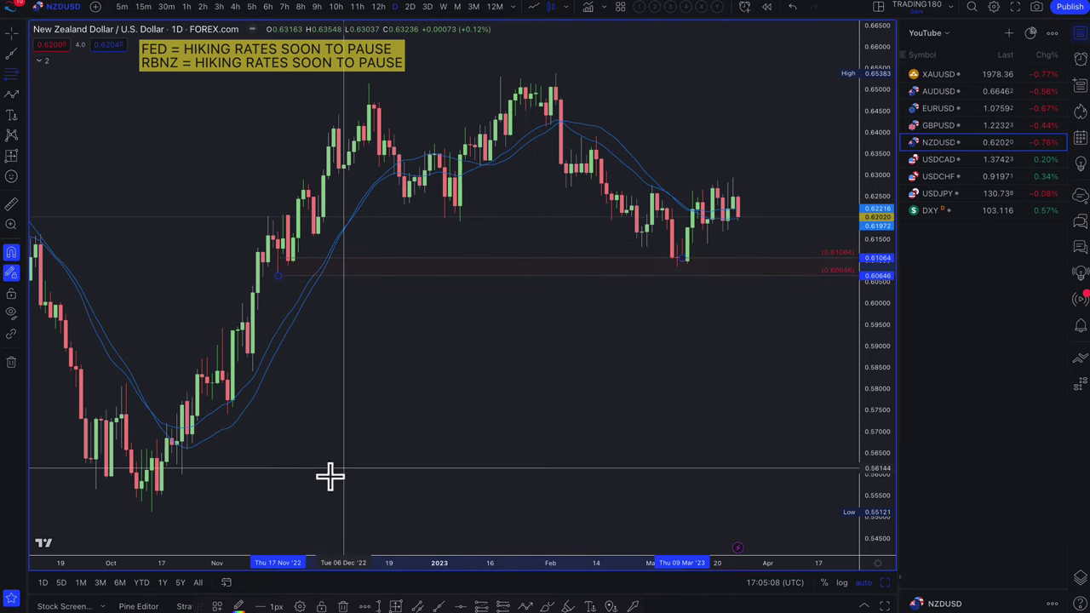
{"action": "left_click", "coordinate": [243, 605]}
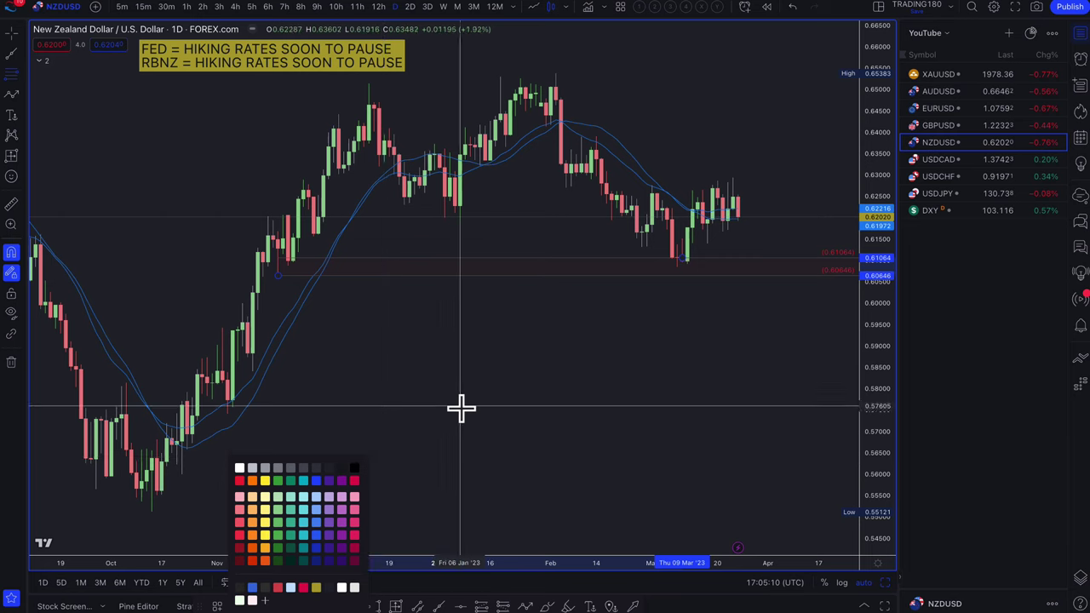
{"action": "left_click", "coordinate": [389, 341]}
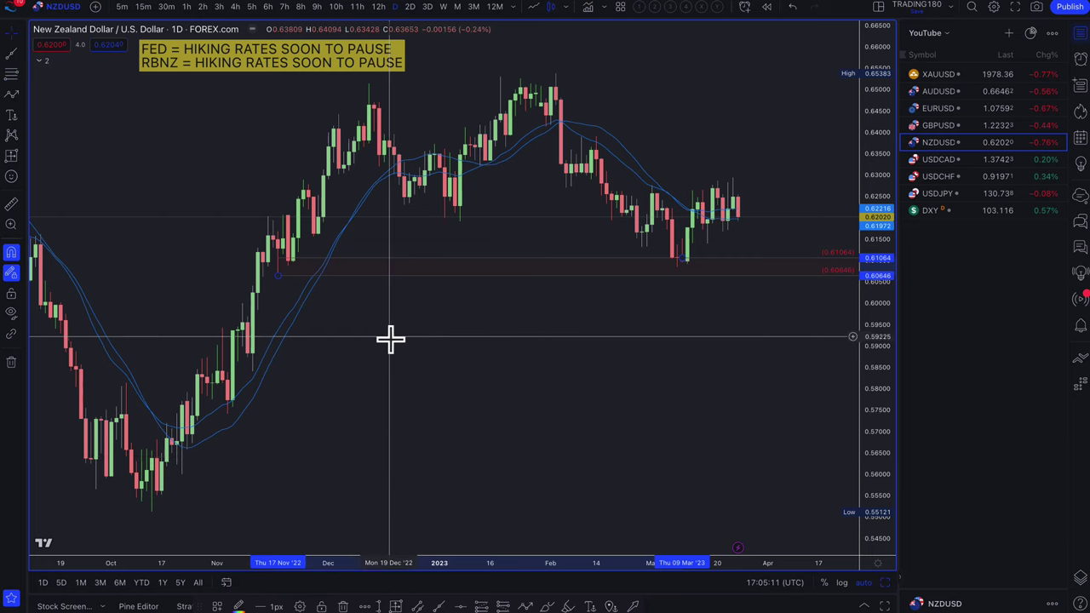
{"action": "left_click", "coordinate": [394, 277]}
{"action": "left_click", "coordinate": [222, 604]}
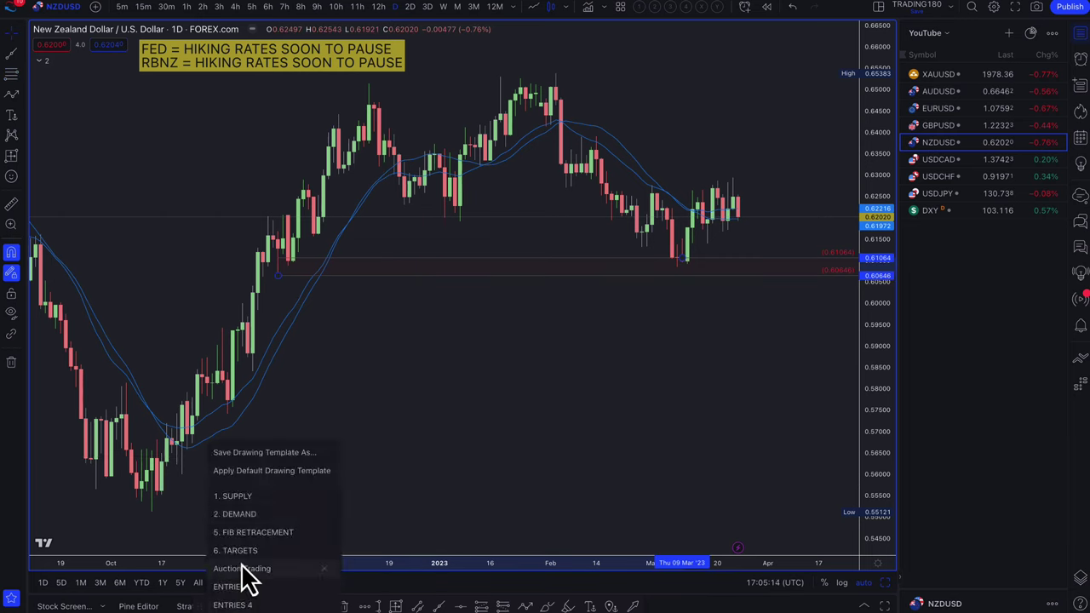
{"action": "left_click", "coordinate": [237, 515]}
{"action": "scroll", "coordinate": [535, 316], "scroll_direction": "up", "scroll_amount": 3}
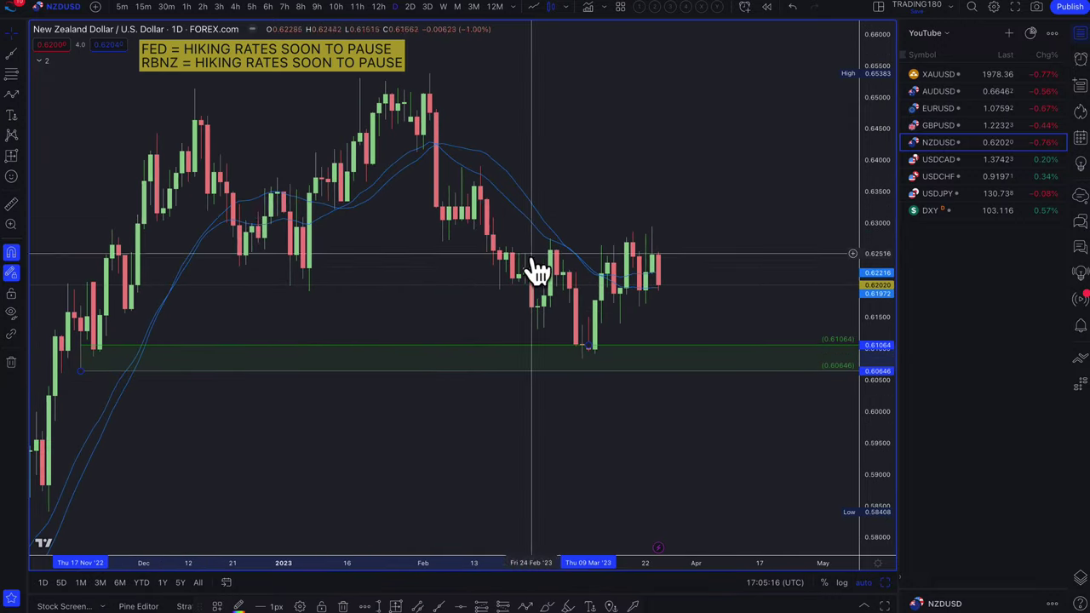
Draw a 0.62181–0.62758 Fib Retracement, style it as red SUPPLY, and extend it to 0.63895.
{"action": "left_click", "coordinate": [11, 74]}
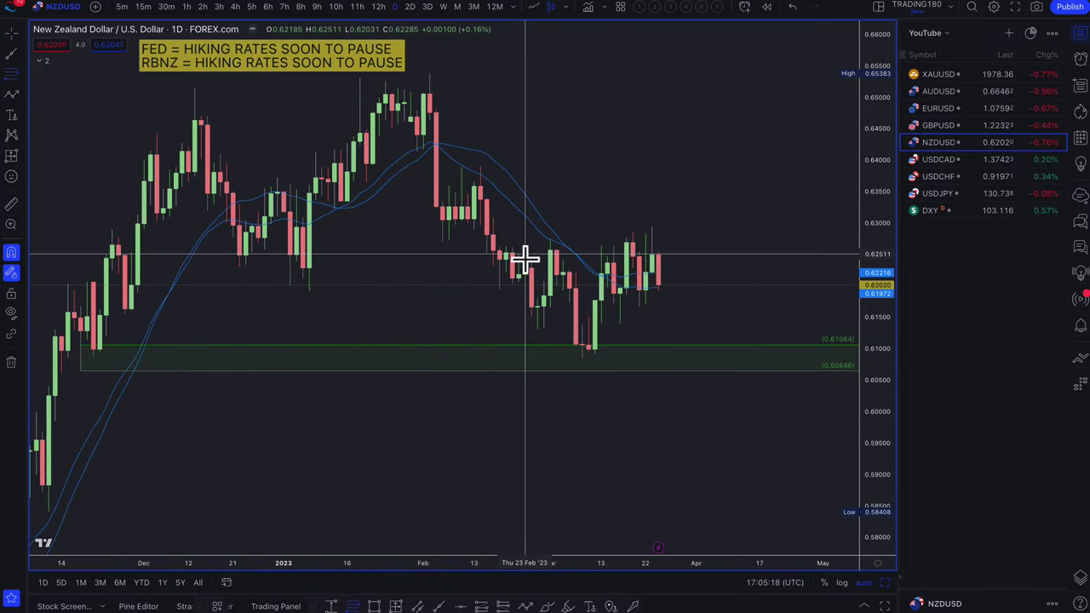
{"action": "mouse_move", "coordinate": [506, 265]}
{"action": "left_mouse_down"}
{"action": "mouse_move", "coordinate": [505, 249]}
{"action": "mouse_move", "coordinate": [526, 236]}
{"action": "mouse_move", "coordinate": [509, 240]}
{"action": "left_mouse_up"}
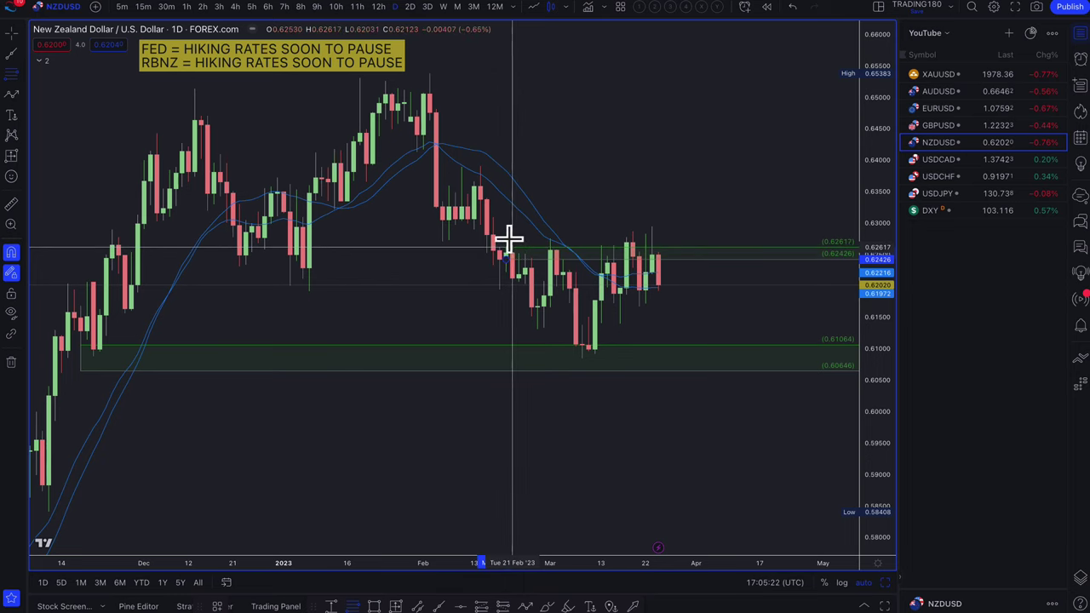
{"action": "key", "text": "Escape"}
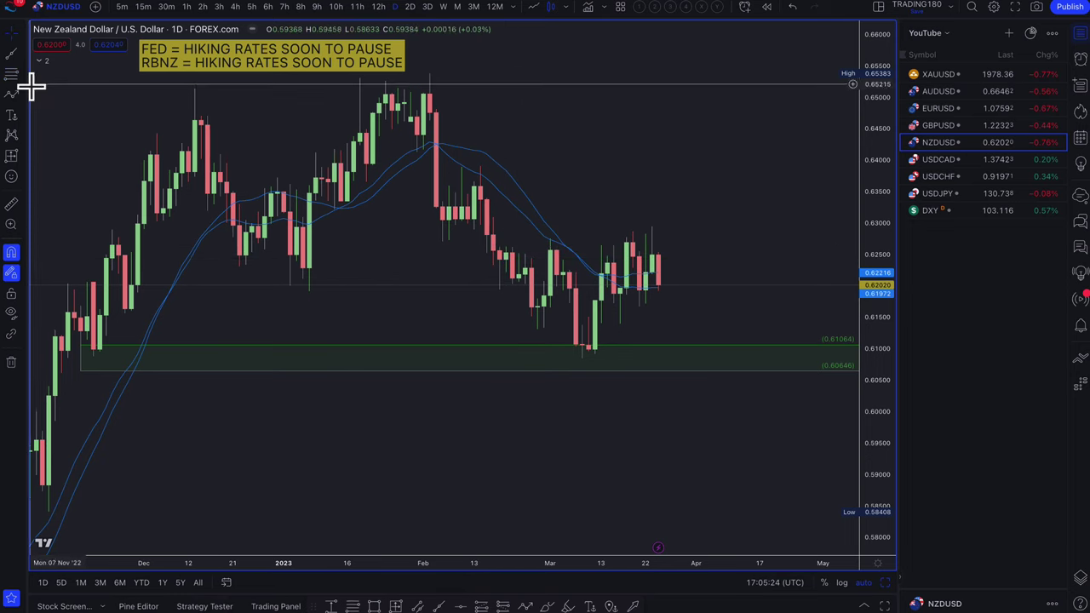
{"action": "left_click", "coordinate": [22, 93]}
{"action": "left_click", "coordinate": [50, 81]}
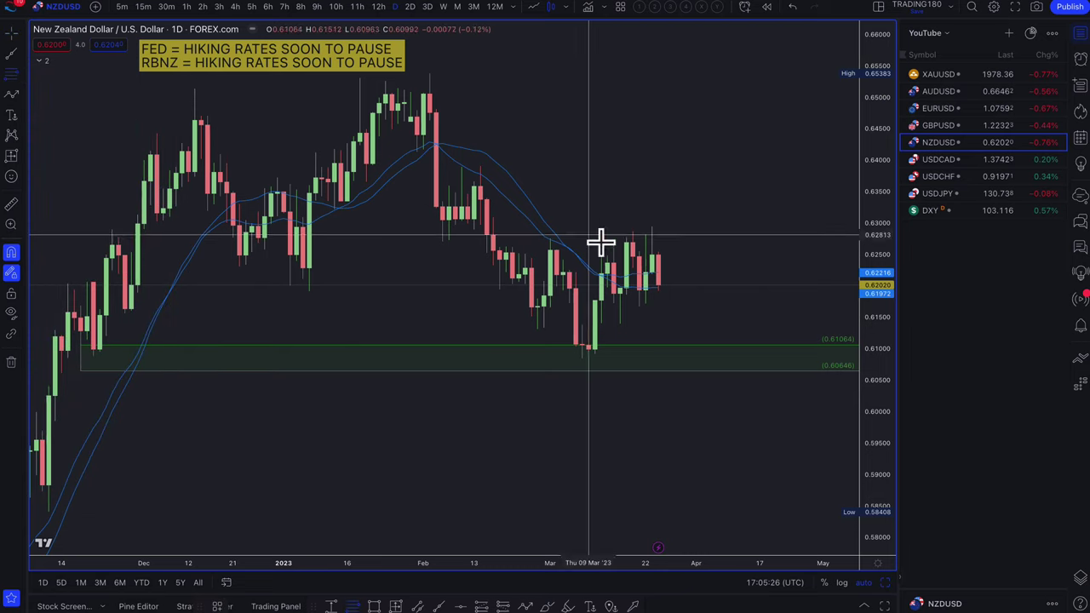
{"action": "left_click", "coordinate": [562, 276]}
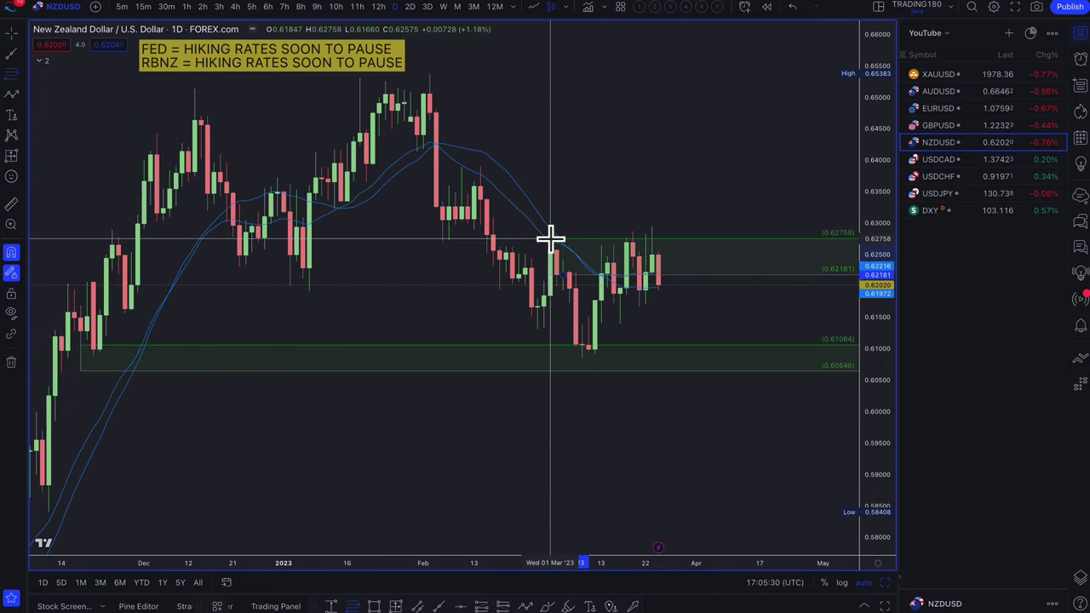
{"action": "left_click", "coordinate": [550, 239]}
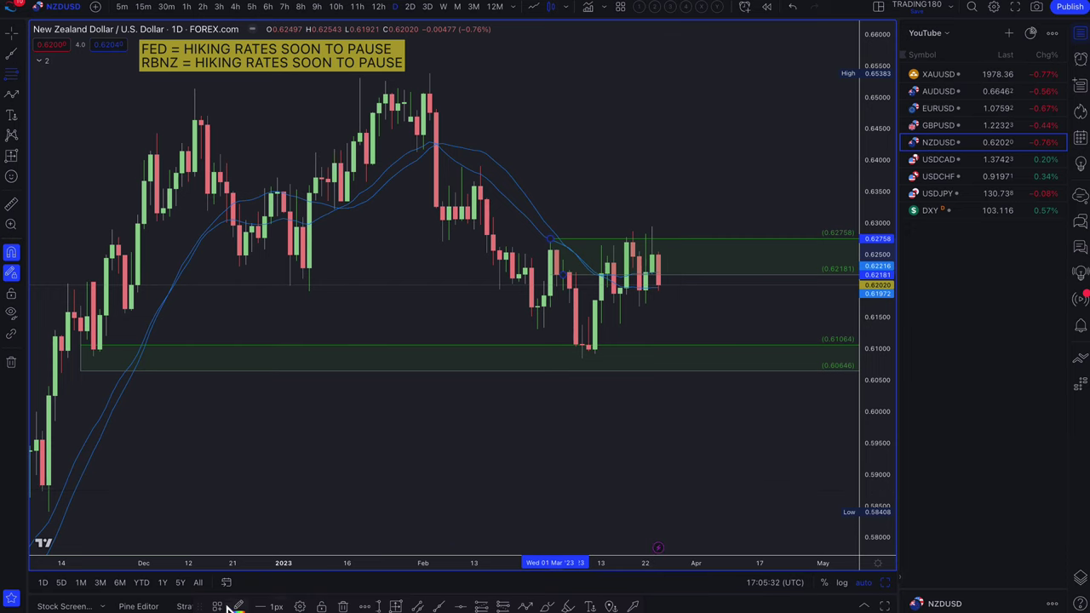
{"action": "left_click", "coordinate": [259, 496]}
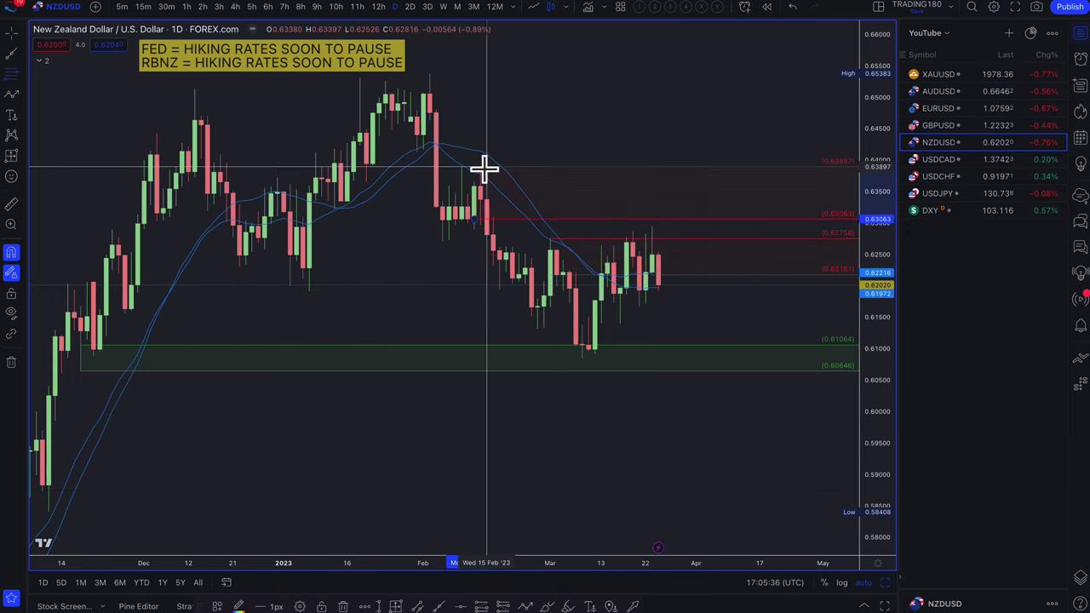
{"action": "left_click", "coordinate": [442, 170]}
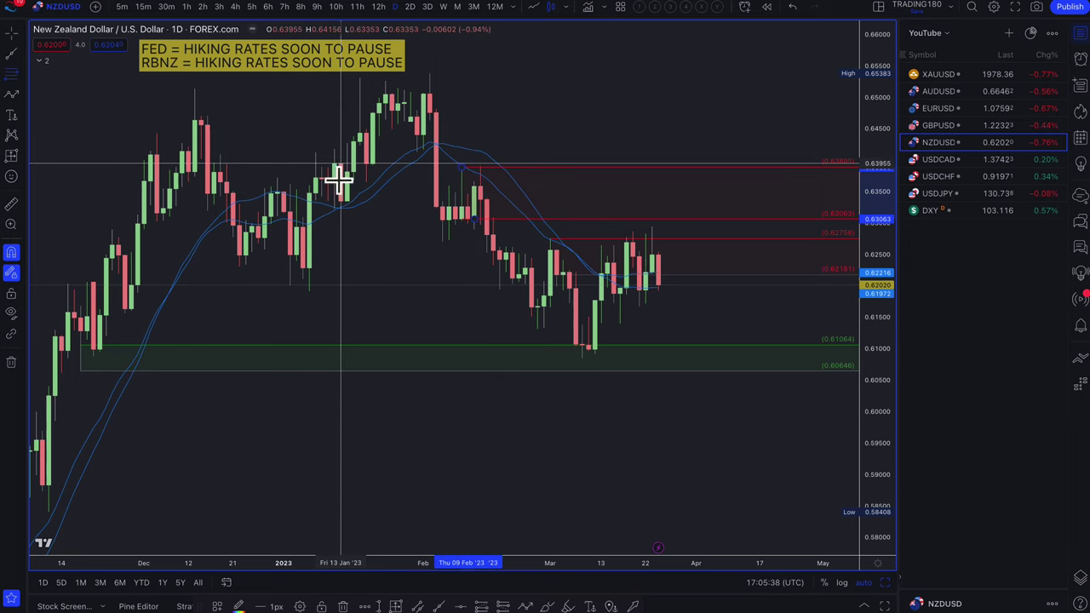
{"action": "left_click", "coordinate": [12, 93]}
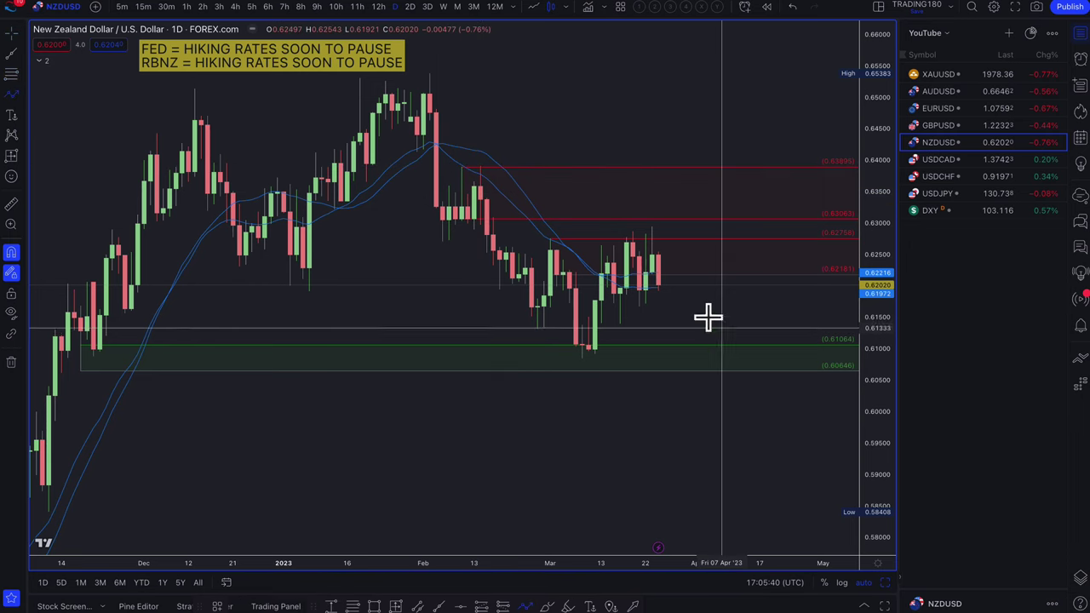
Draw a yellow path dropping toward demand and a rising leg from the demand zone to about 0.618.
{"action": "left_click", "coordinate": [659, 252]}
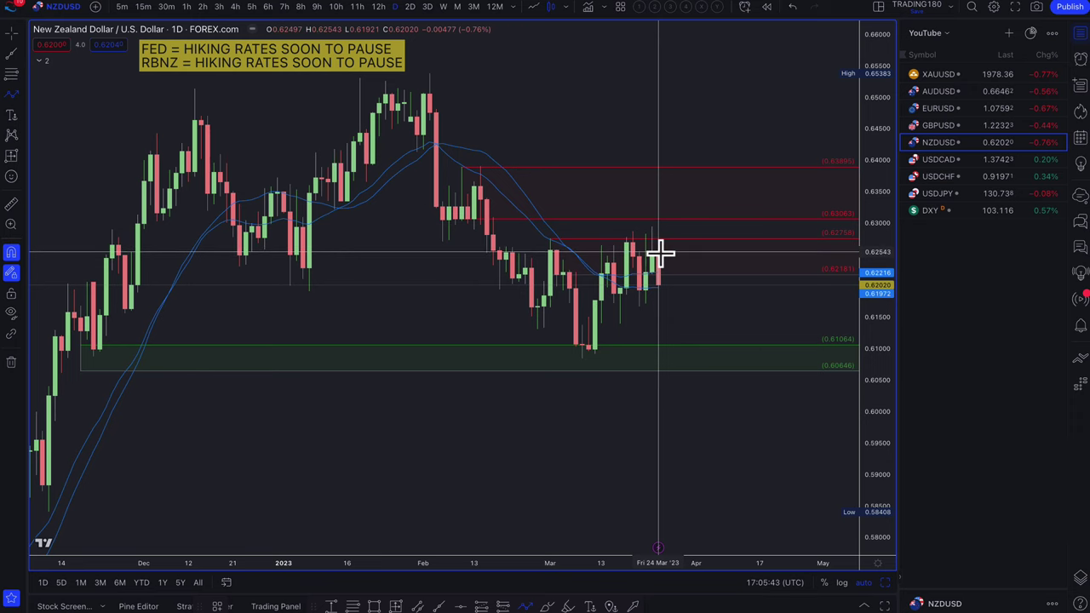
{"action": "left_click", "coordinate": [684, 308]}
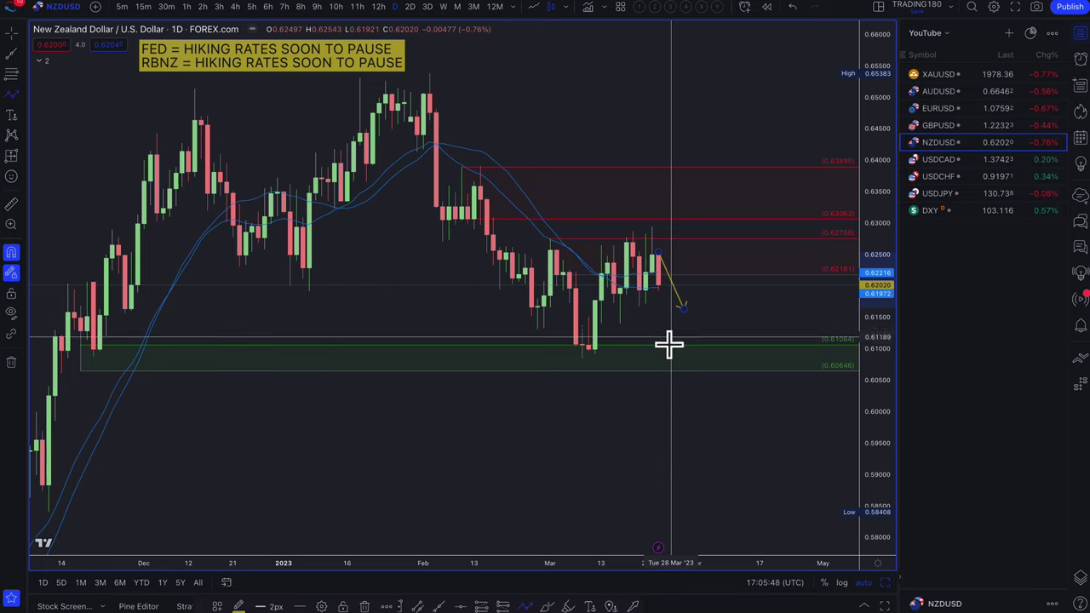
{"action": "left_click", "coordinate": [684, 366]}
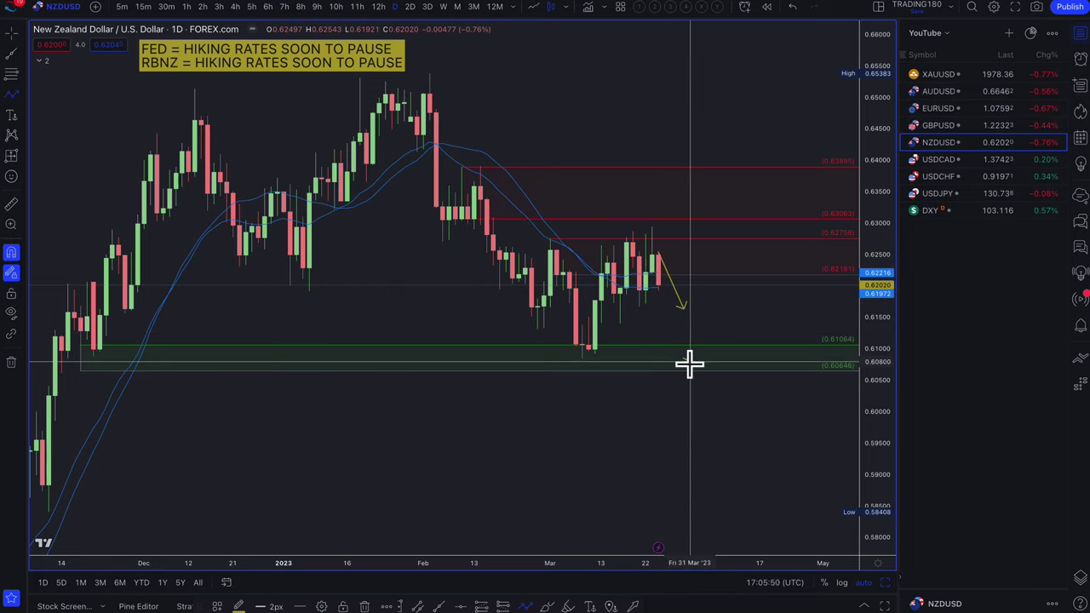
{"action": "left_click", "coordinate": [728, 300]}
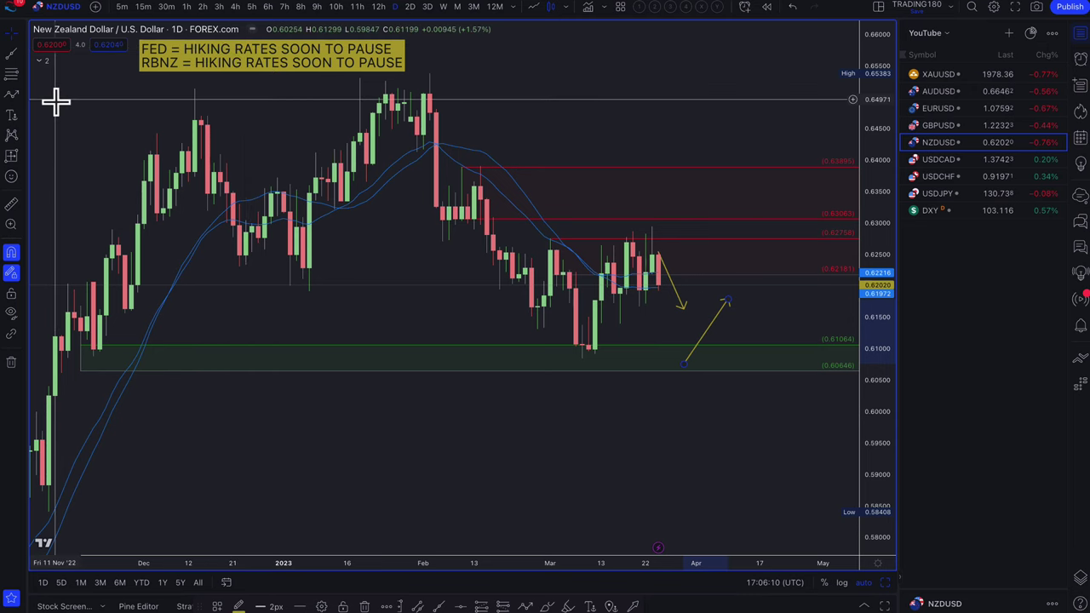
Move the yellow arrow's start onto the latest candle and reposition its end point.
{"action": "right_click", "coordinate": [719, 335]}
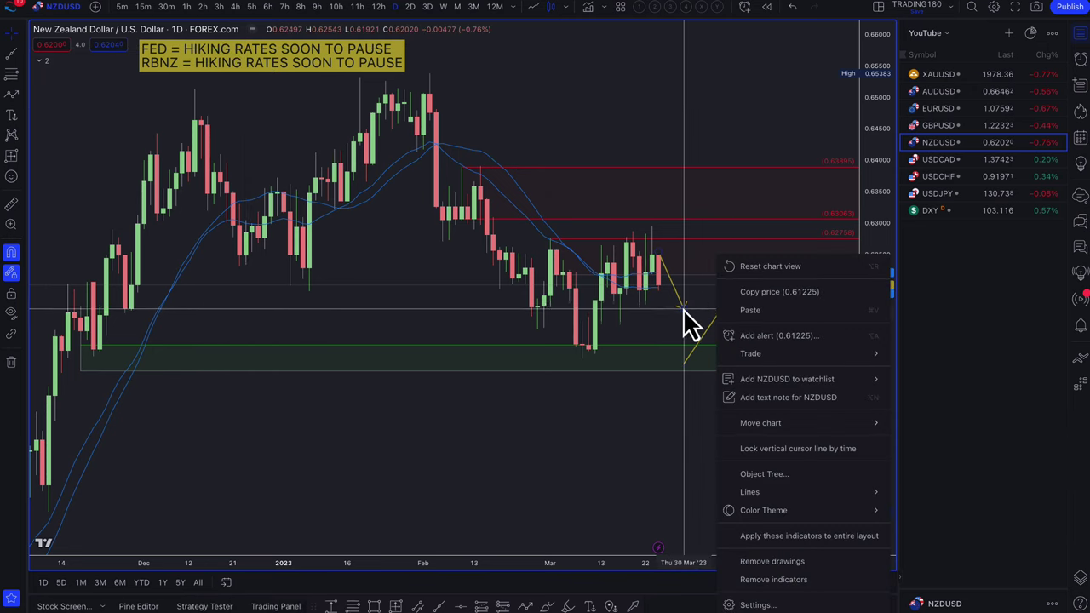
{"action": "left_click", "coordinate": [686, 328]}
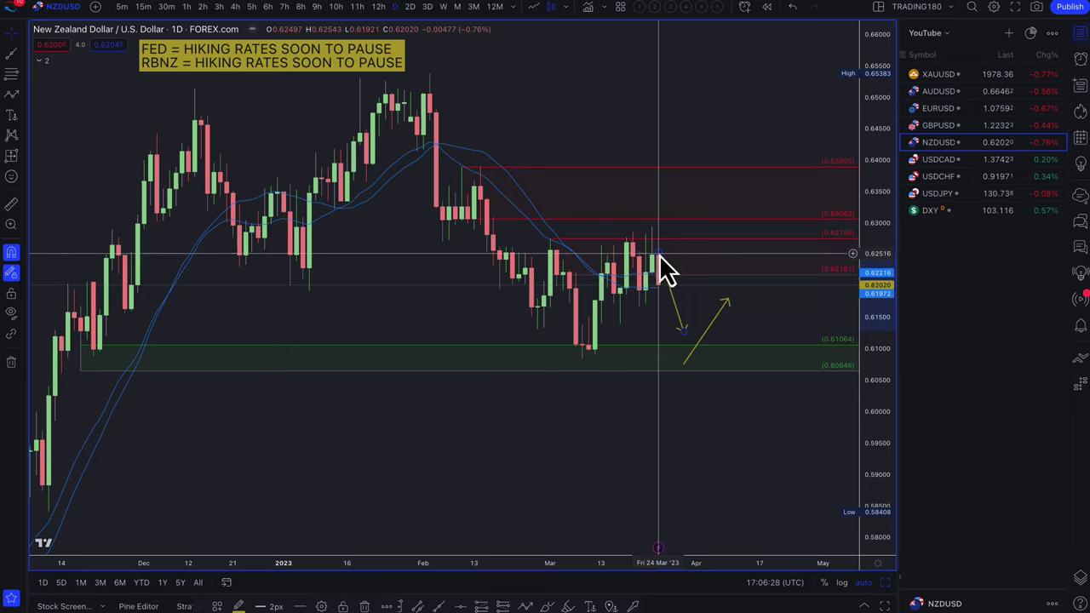
{"action": "left_click_drag", "start_coordinate": [659, 255], "coordinate": [660, 251]}
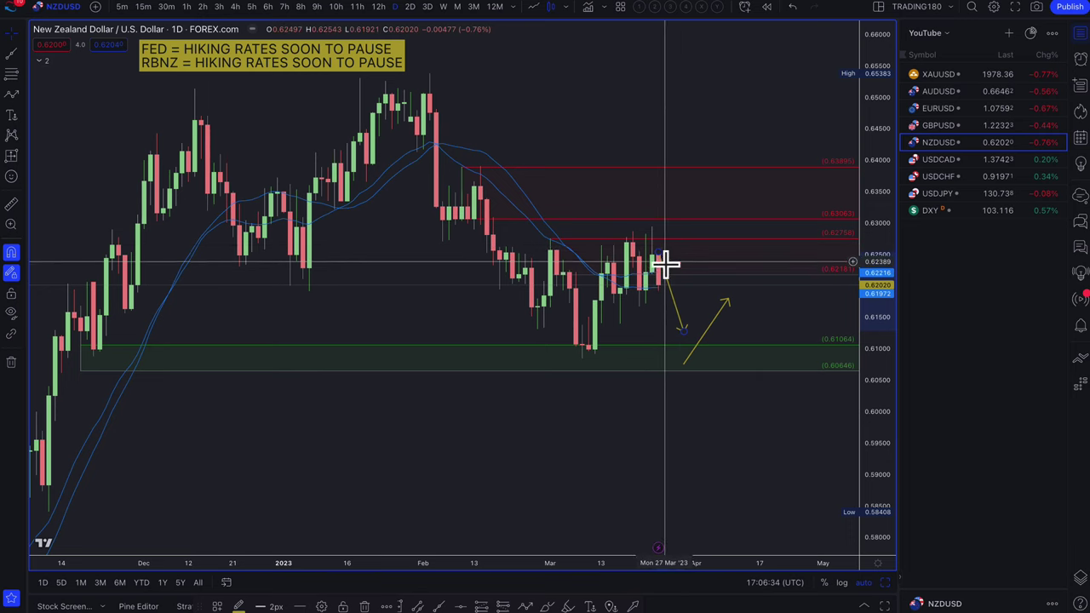
{"action": "mouse_move", "coordinate": [684, 325]}
{"action": "left_mouse_down"}
{"action": "mouse_move", "coordinate": [693, 167]}
{"action": "mouse_move", "coordinate": [690, 313]}
{"action": "left_mouse_up"}
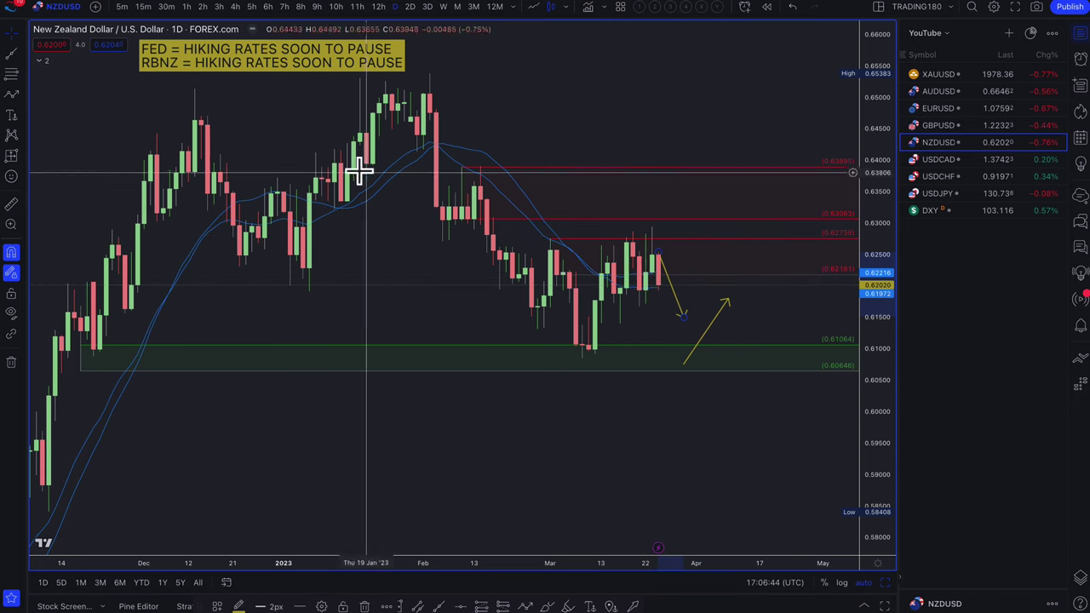
{"action": "left_click", "coordinate": [686, 314]}
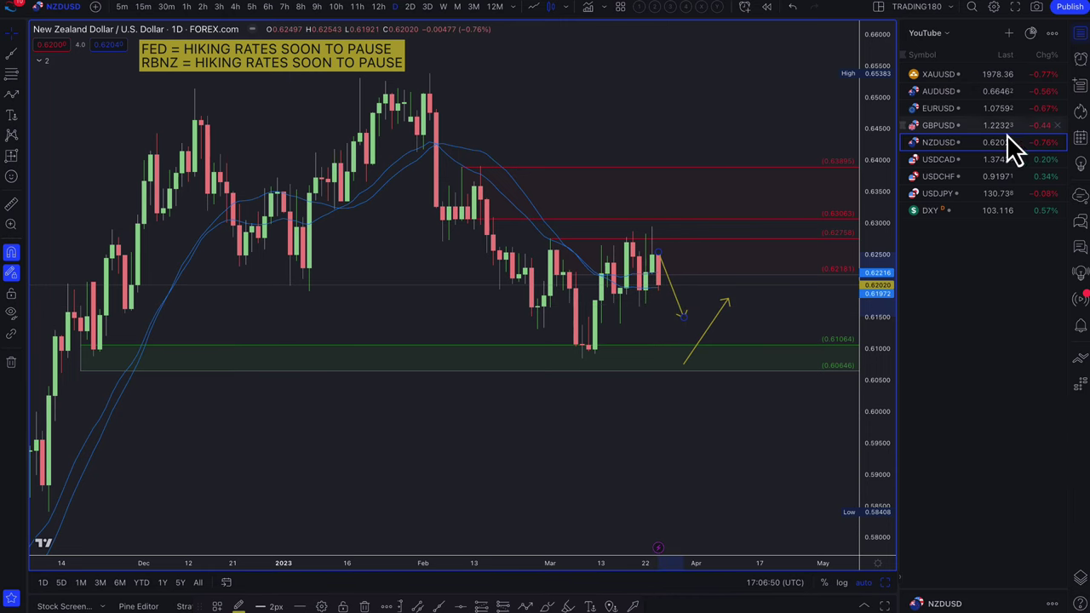
Load GBPUSD, then highlight 'hikes by 25bp' and 'we'd expect a pause in May' in the ING article.
{"action": "left_click", "coordinate": [943, 124]}
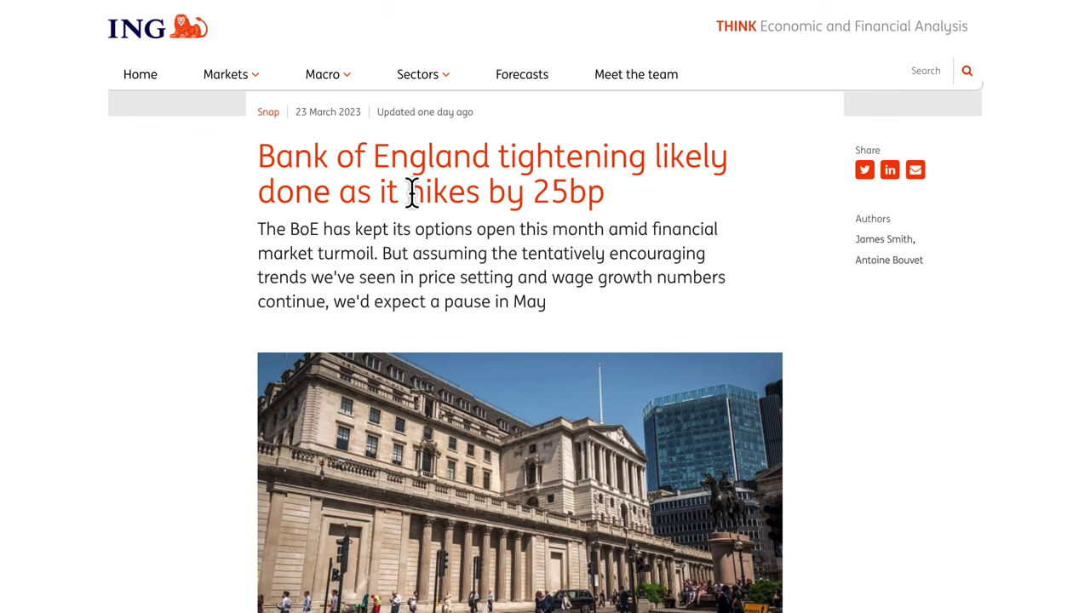
{"action": "left_click_drag", "start_coordinate": [412, 192], "coordinate": [600, 192]}
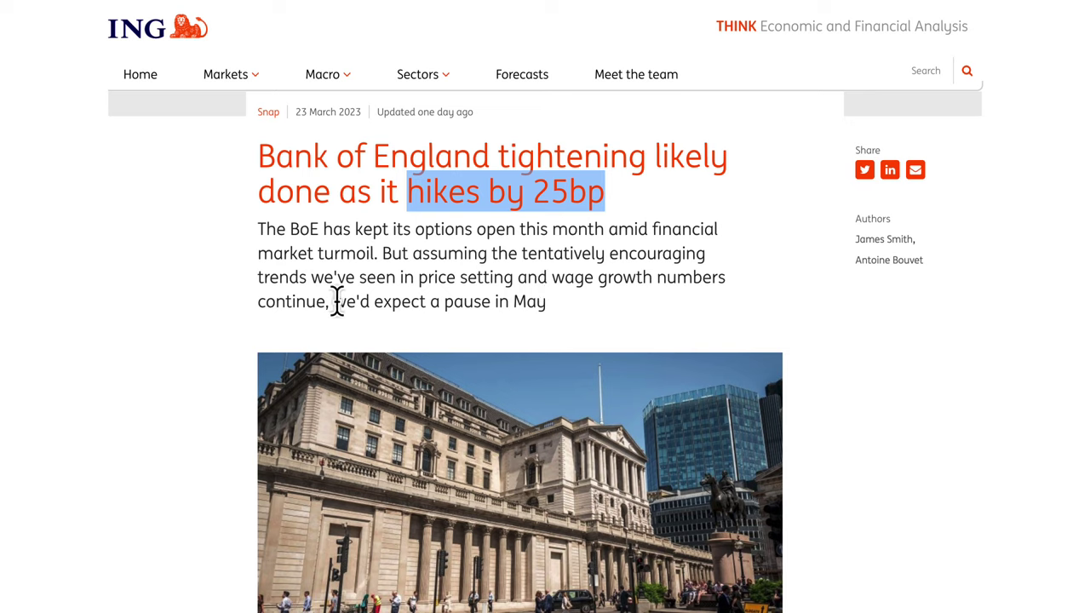
{"action": "left_click_drag", "start_coordinate": [334, 302], "coordinate": [495, 298]}
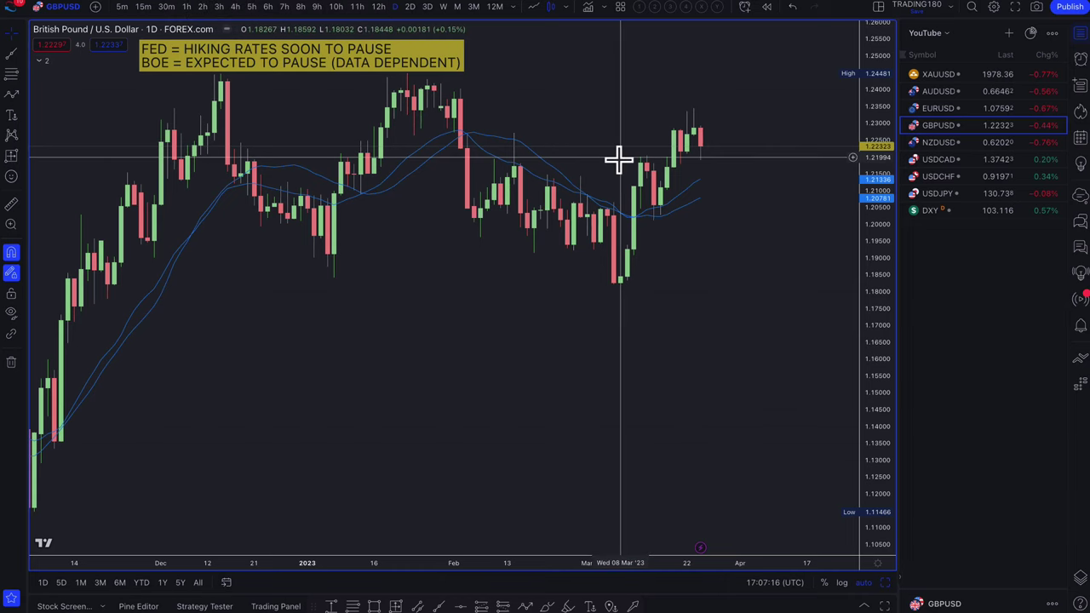
{"action": "scroll", "coordinate": [621, 158], "scroll_direction": "down", "scroll_amount": 3}
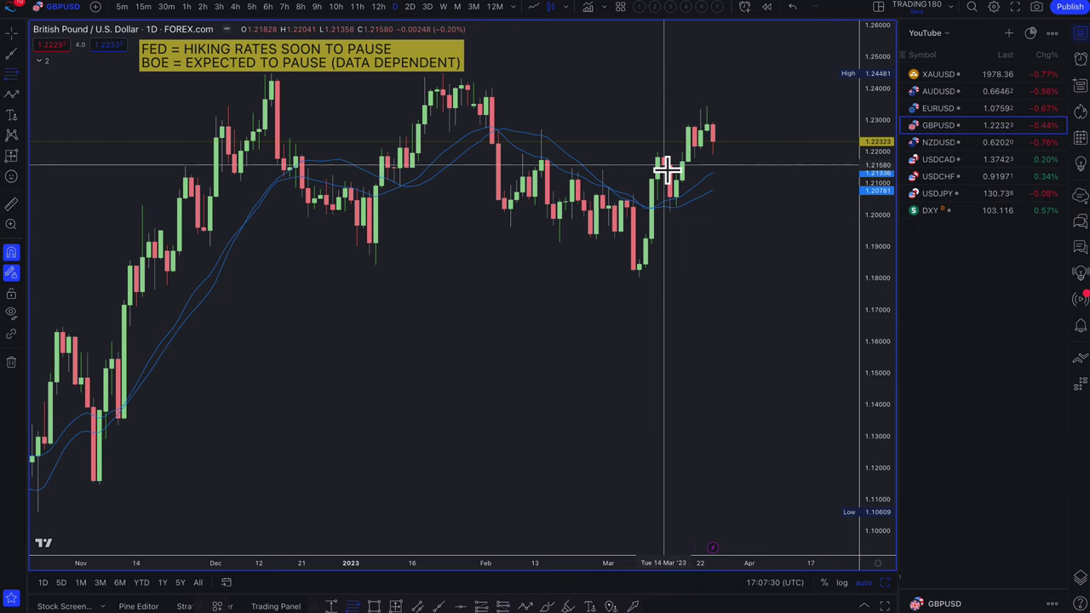
Fix the supply zone at the highs and draw a yellow up-then-down path peaking inside it.
{"action": "scroll", "coordinate": [545, 127], "scroll_direction": "down", "scroll_amount": 3}
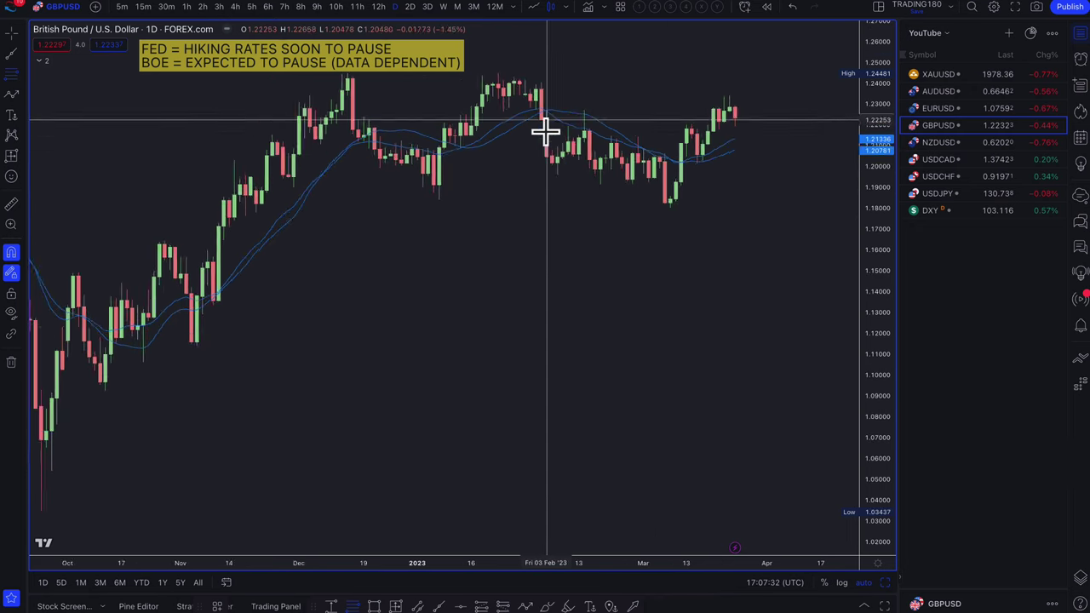
{"action": "left_click", "coordinate": [401, 74]}
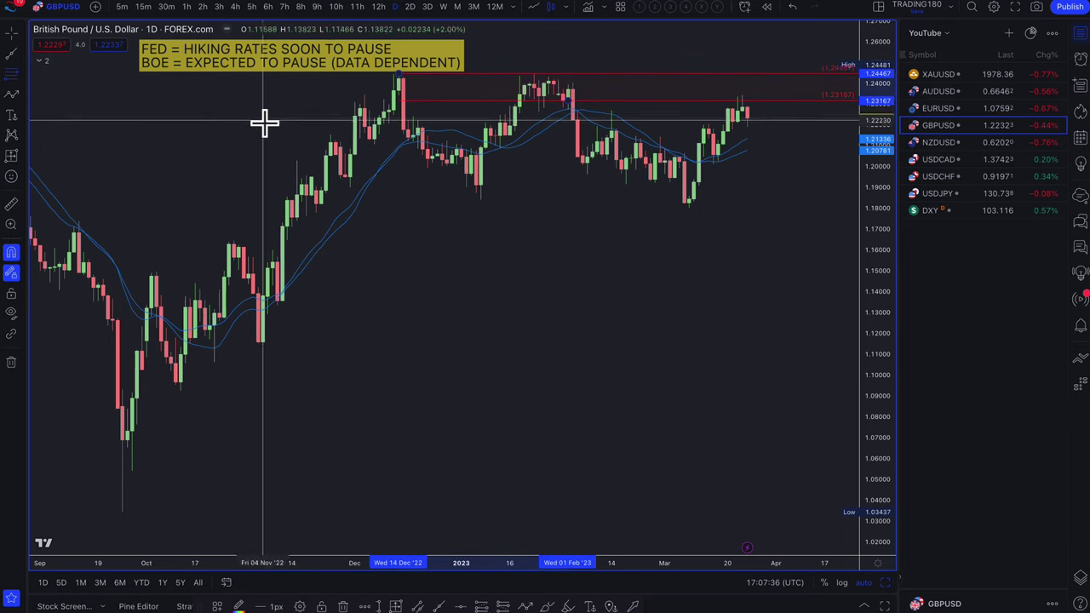
{"action": "left_click", "coordinate": [15, 95]}
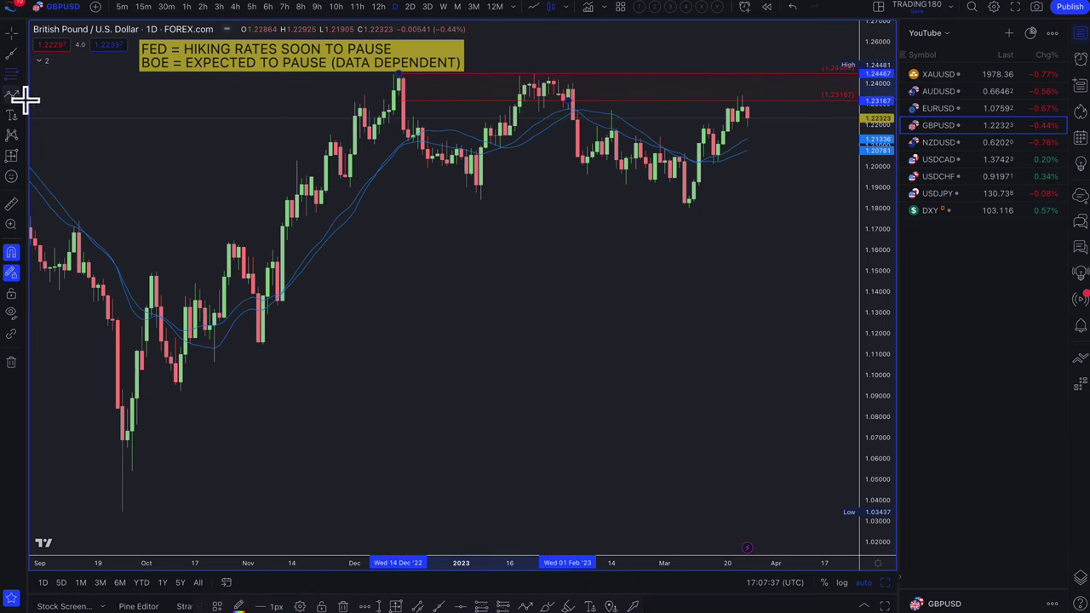
{"action": "left_click", "coordinate": [748, 119]}
{"action": "left_click", "coordinate": [763, 74]}
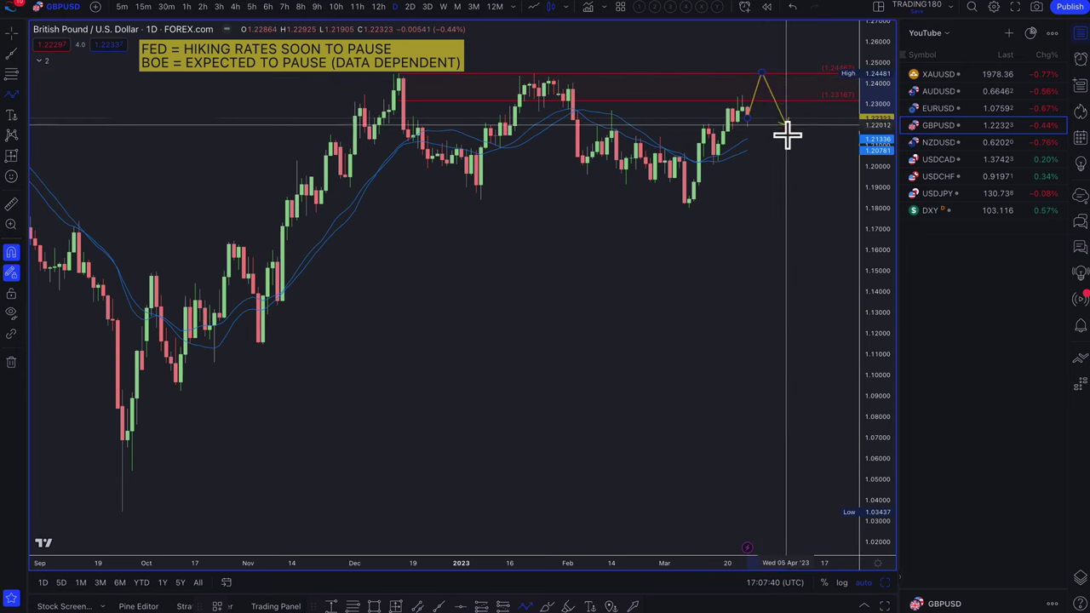
{"action": "double_click", "coordinate": [790, 152]}
{"action": "scroll", "coordinate": [520, 197], "scroll_direction": "up", "scroll_amount": 5}
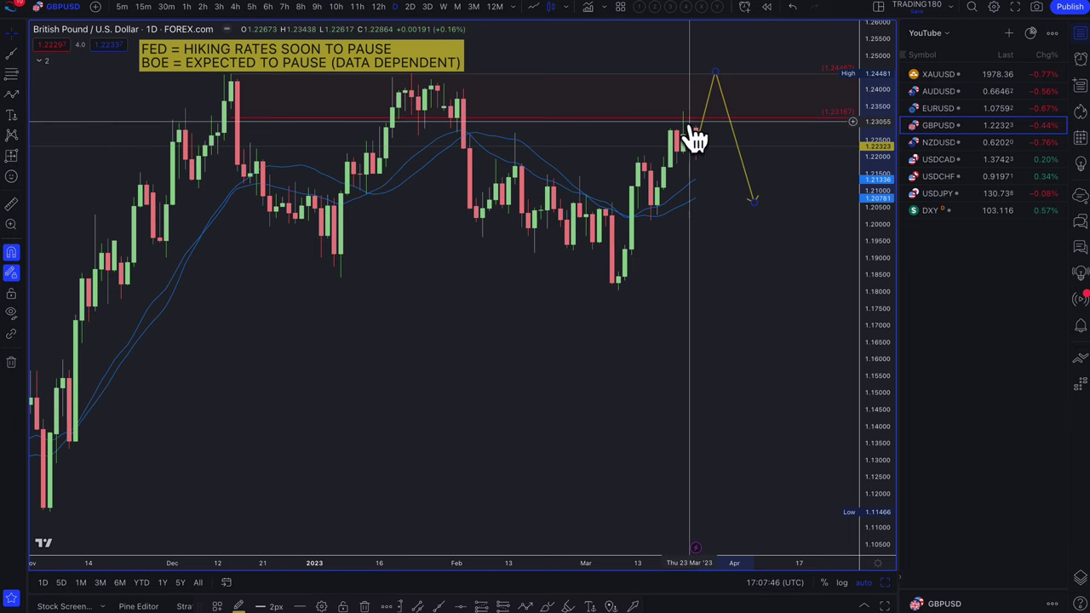
{"action": "left_click_drag", "start_coordinate": [717, 75], "coordinate": [717, 80]}
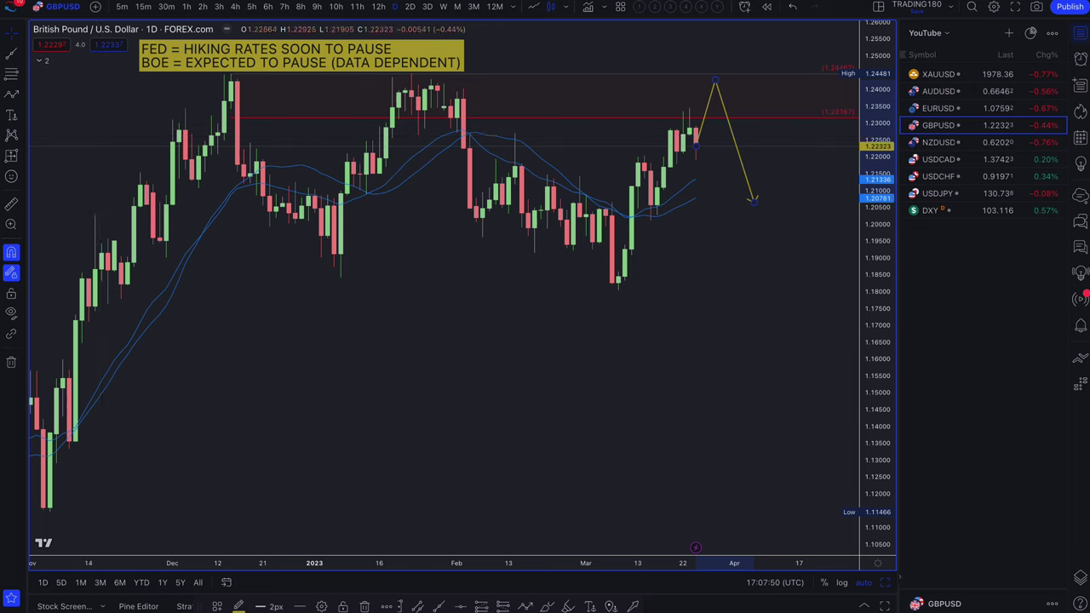
Add a lower rectangle zone styled with the green DEMAND template.
{"action": "left_click", "coordinate": [11, 74]}
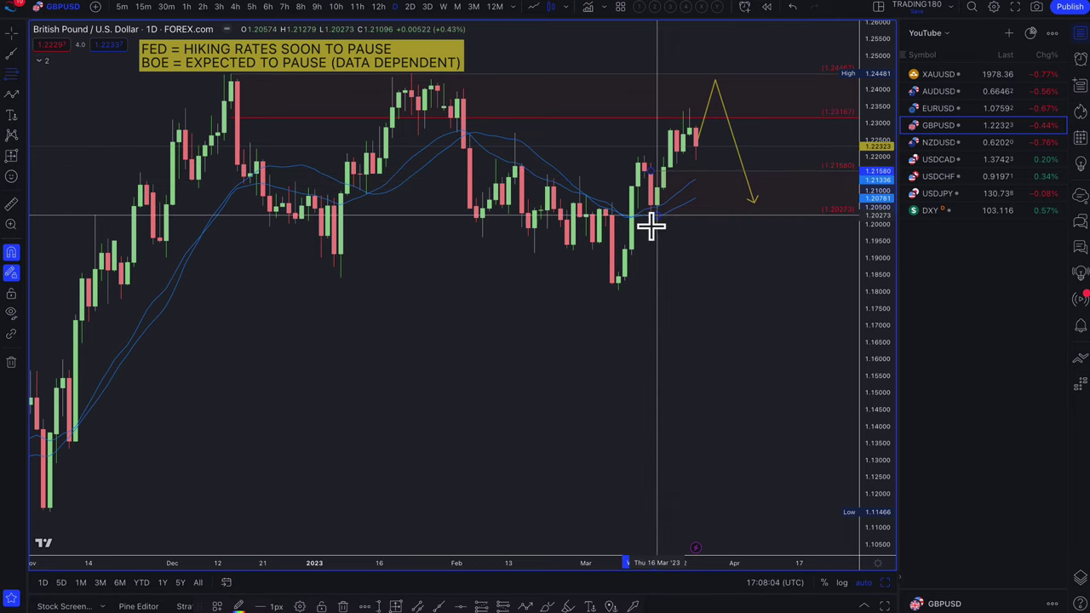
{"action": "left_click", "coordinate": [218, 608]}
{"action": "left_click", "coordinate": [241, 517]}
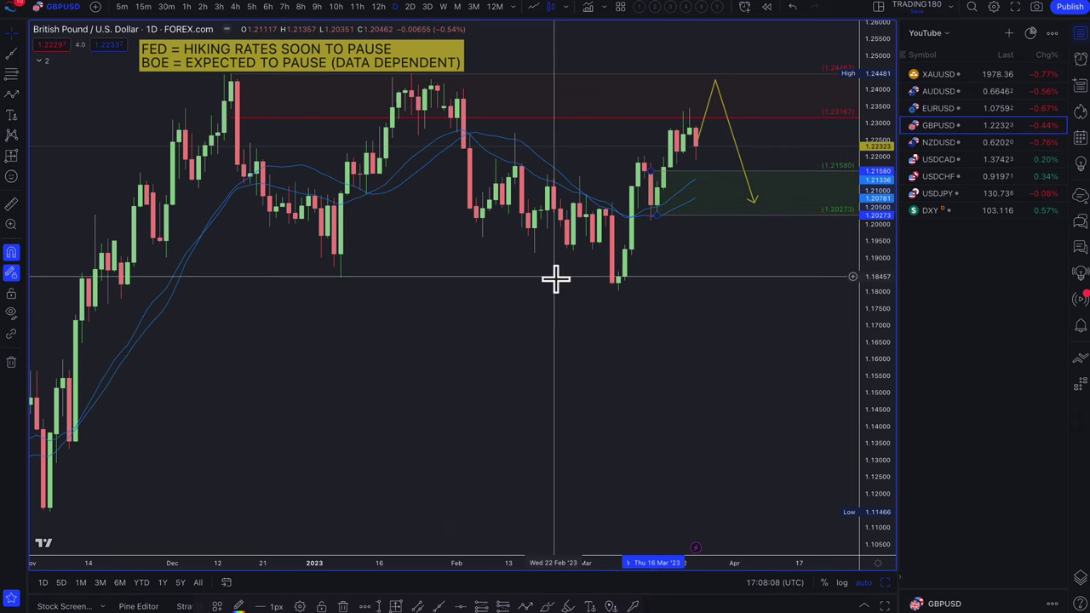
{"action": "right_click", "coordinate": [558, 276]}
{"action": "left_click", "coordinate": [658, 239]}
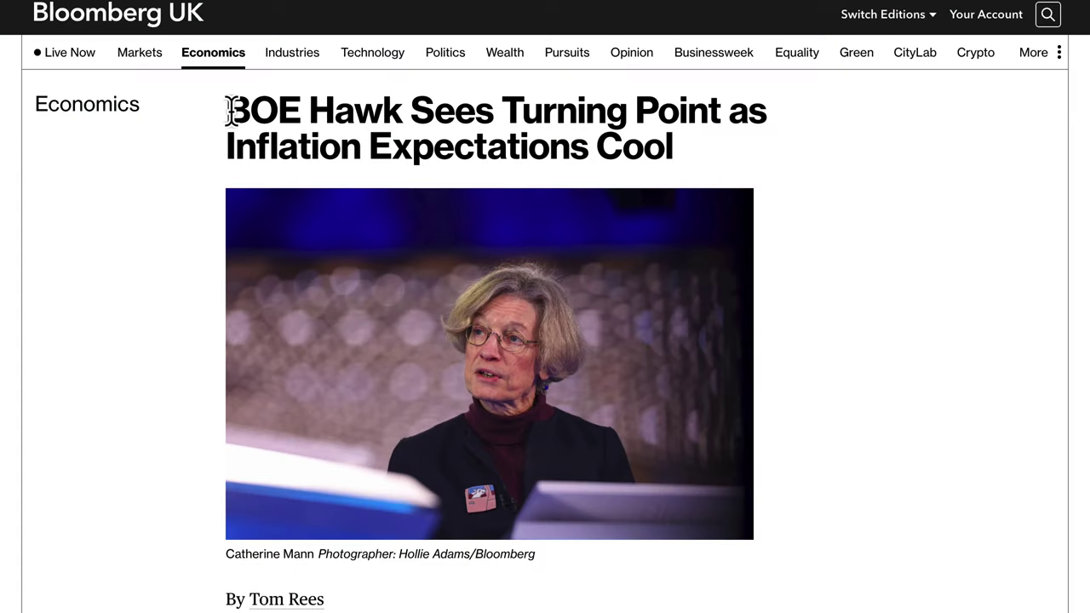
Highlight the headline 'BOE Hawk Sees Turning Point as Inflation Expectations Cool'.
{"action": "left_click_drag", "start_coordinate": [228, 111], "coordinate": [333, 113]}
{"action": "left_click_drag", "start_coordinate": [616, 124], "coordinate": [494, 151]}
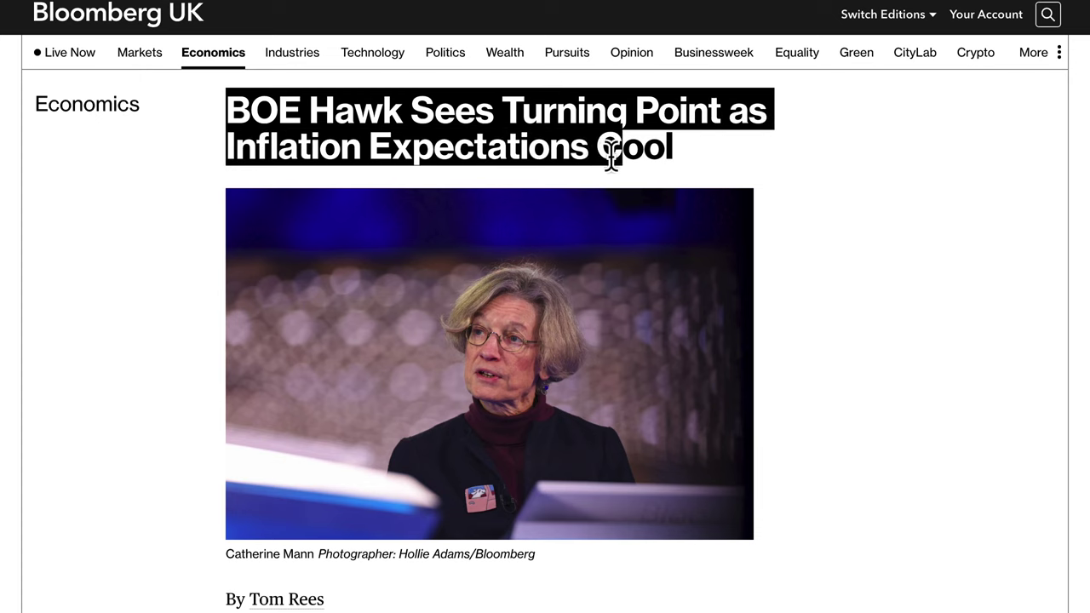
{"action": "left_click_drag", "start_coordinate": [669, 151], "coordinate": [675, 152]}
{"action": "scroll", "coordinate": [499, 540], "scroll_direction": "down", "scroll_amount": 2}
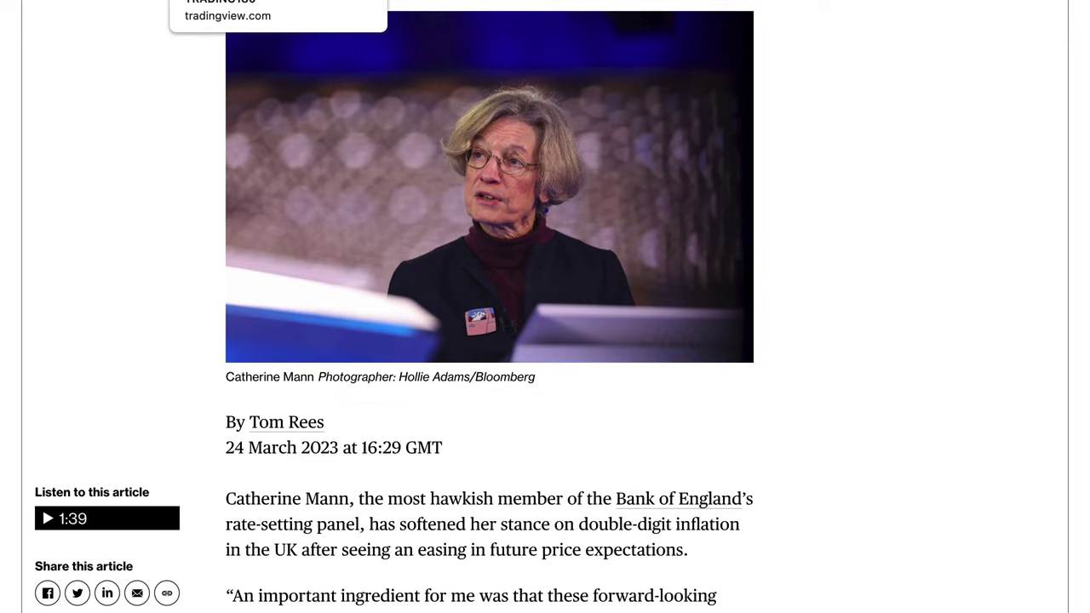
Highlight the article's opening sentence about the hawkish member's softened stance.
{"action": "left_click", "coordinate": [225, 9]}
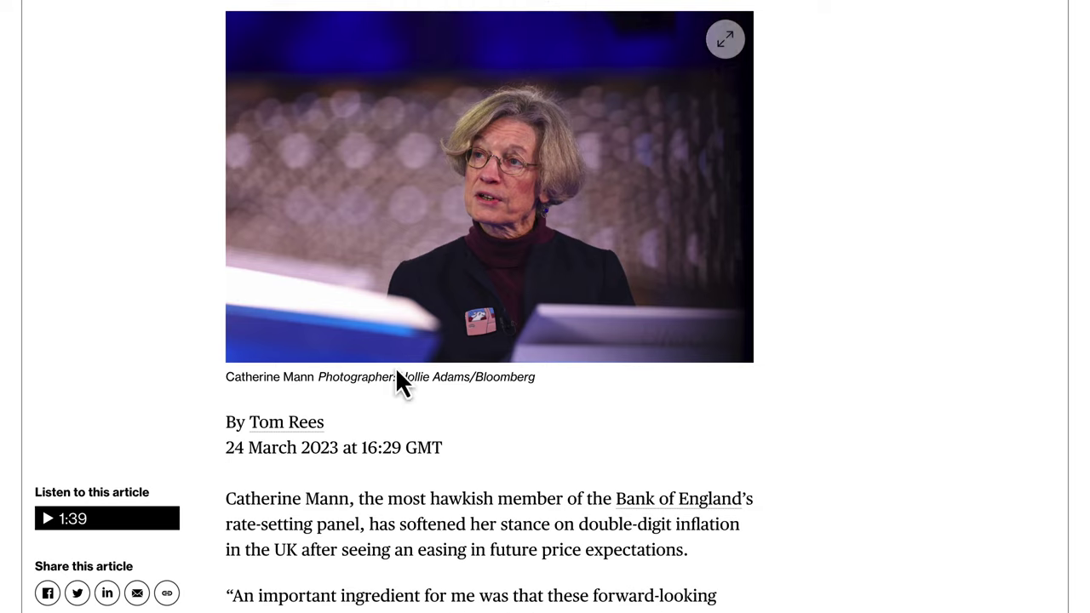
{"action": "scroll", "coordinate": [397, 371], "scroll_direction": "down", "scroll_amount": 2}
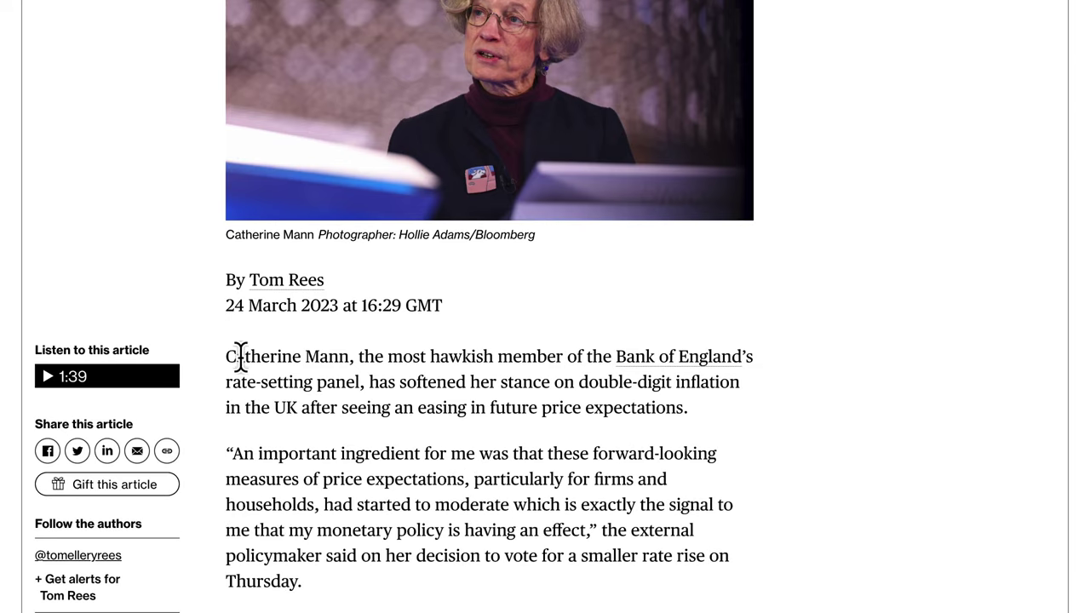
{"action": "left_click_drag", "start_coordinate": [461, 375], "coordinate": [700, 406]}
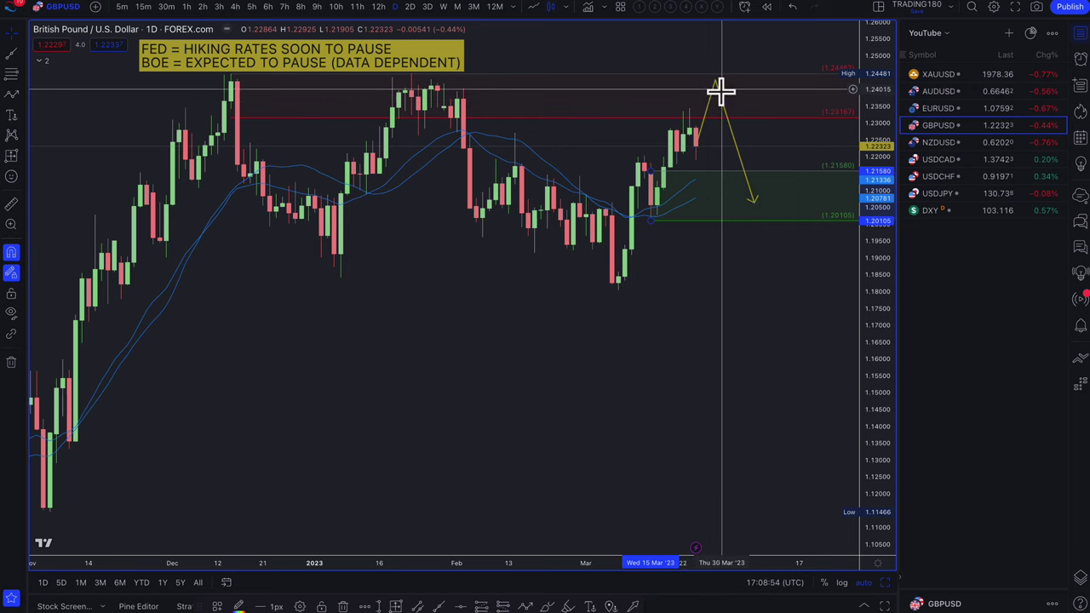
Raise the yellow GBPUSD path's peak to about 1.252 and drop its end into the green zone near 1.209.
{"action": "right_click", "coordinate": [715, 79]}
{"action": "left_click", "coordinate": [714, 81]}
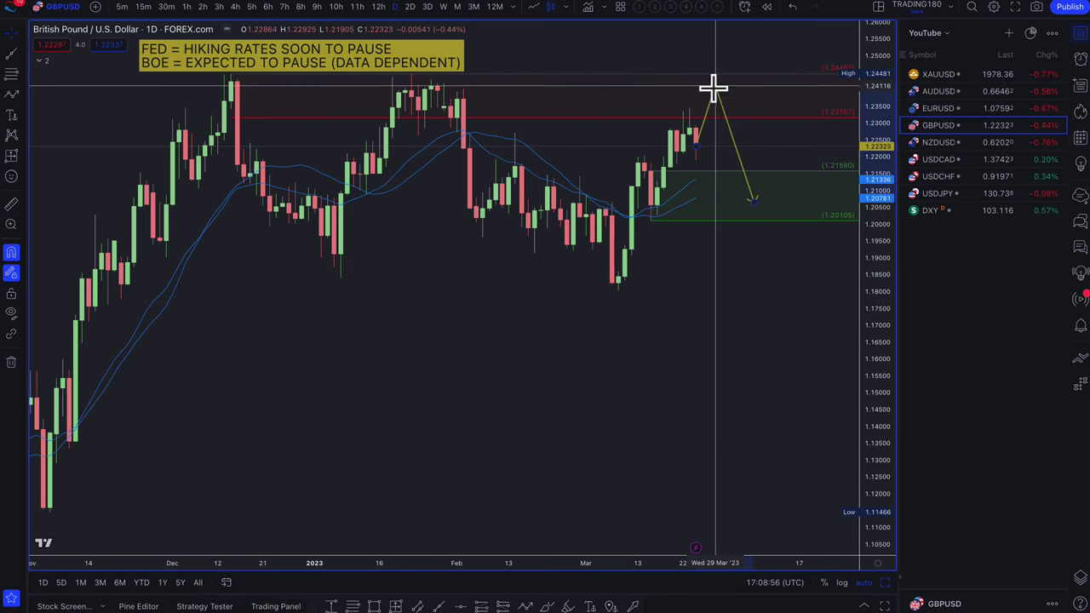
{"action": "left_click", "coordinate": [714, 85]}
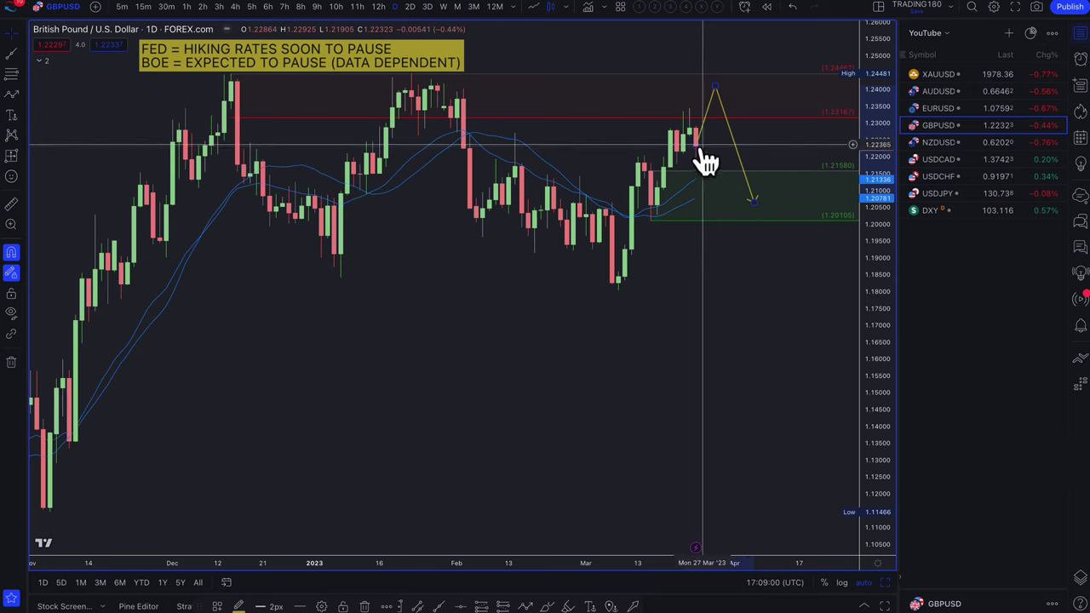
{"action": "mouse_move", "coordinate": [717, 88]}
{"action": "left_mouse_down"}
{"action": "mouse_move", "coordinate": [722, 52]}
{"action": "mouse_move", "coordinate": [710, 55]}
{"action": "mouse_move", "coordinate": [720, 52]}
{"action": "mouse_move", "coordinate": [719, 78]}
{"action": "mouse_move", "coordinate": [720, 49]}
{"action": "left_mouse_up"}
{"action": "left_click_drag", "start_coordinate": [755, 206], "coordinate": [746, 187]}
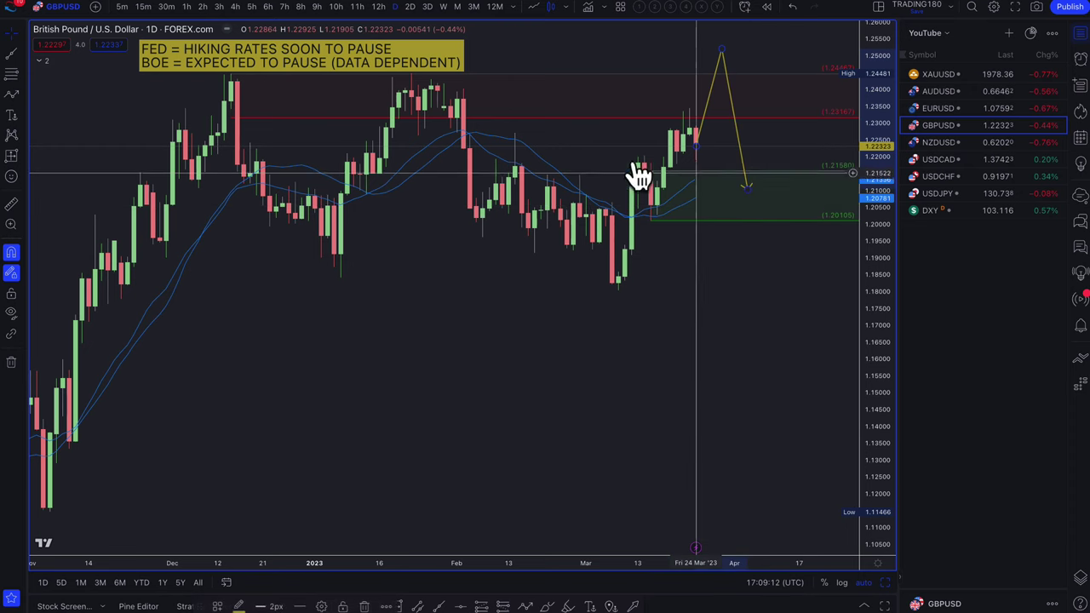
Draw a rebound path arrow from the demand zone up toward the supply zone near 1.2448.
{"action": "left_click", "coordinate": [10, 97]}
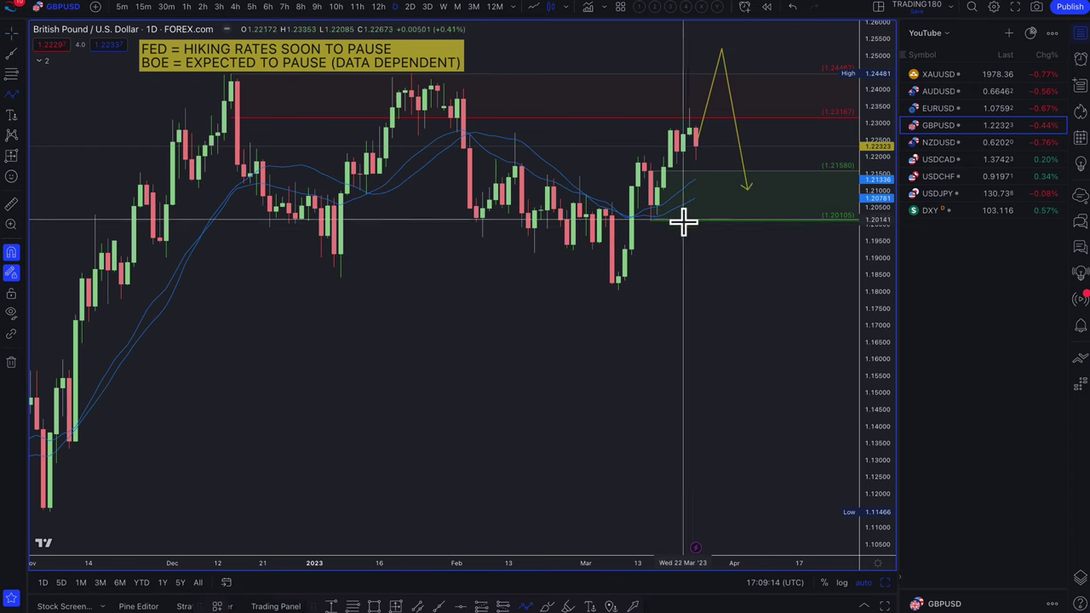
{"action": "left_click", "coordinate": [753, 189]}
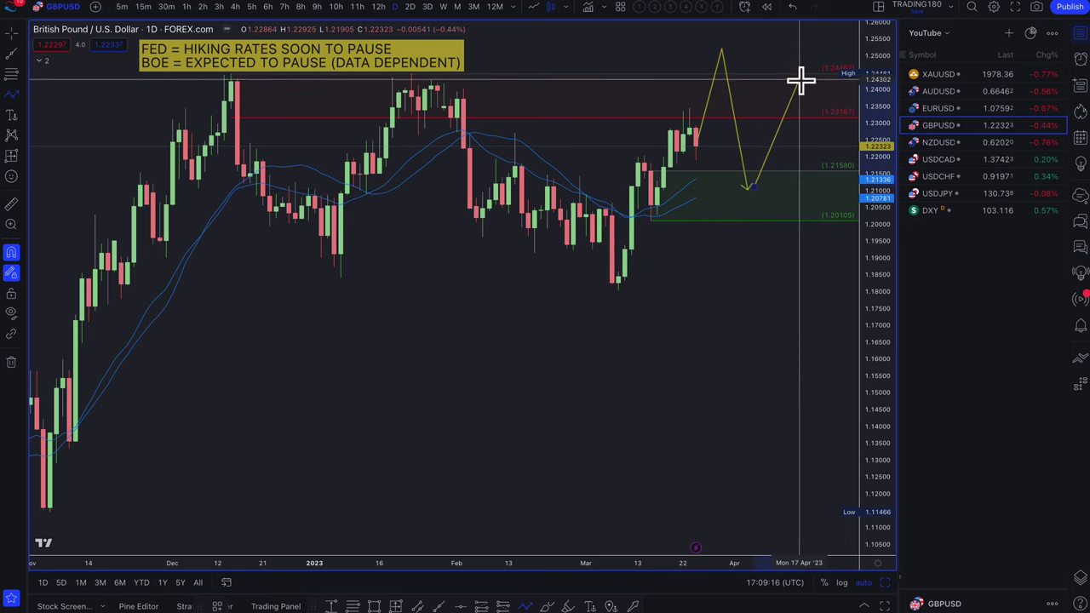
{"action": "double_click", "coordinate": [800, 80]}
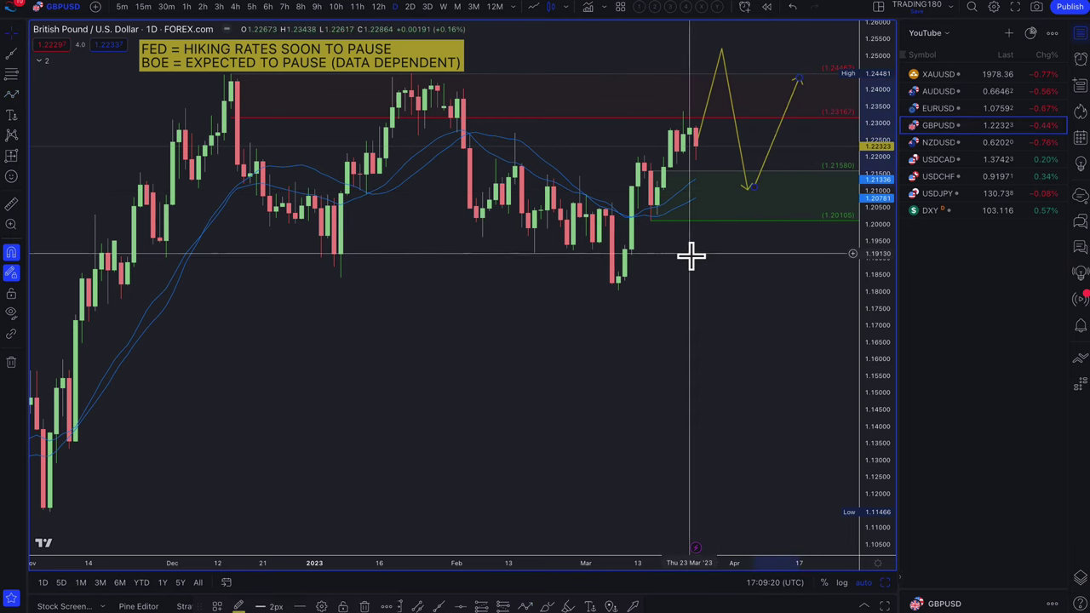
Show the EURUSD daily chart and measure the price range between 1.05162 and 1.07327.
{"action": "left_click", "coordinate": [937, 108]}
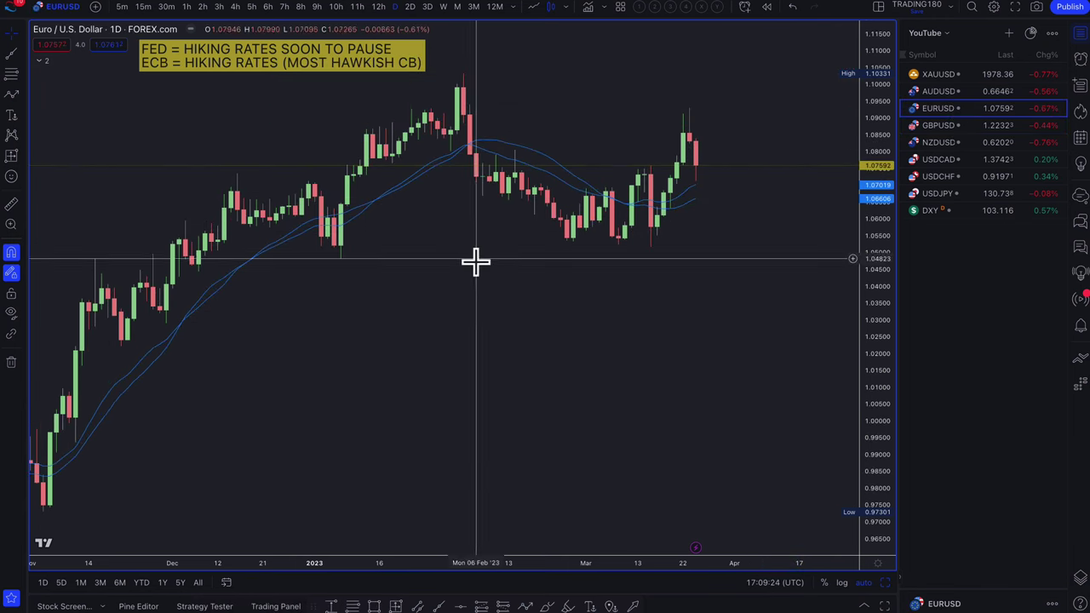
{"action": "scroll", "coordinate": [236, 122], "scroll_direction": "up", "scroll_amount": 5}
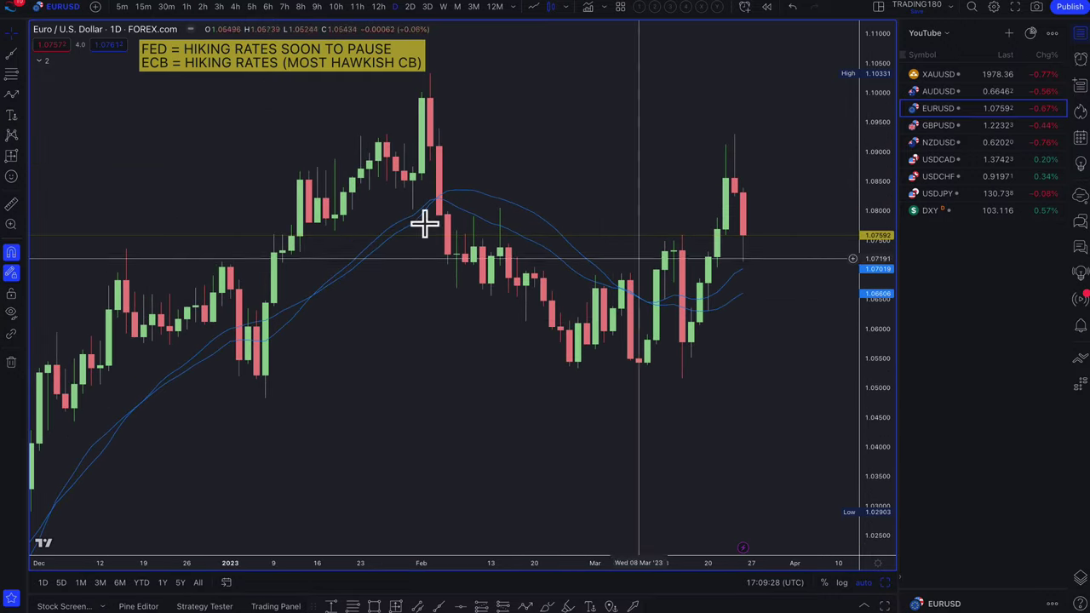
{"action": "left_click", "coordinate": [11, 73]}
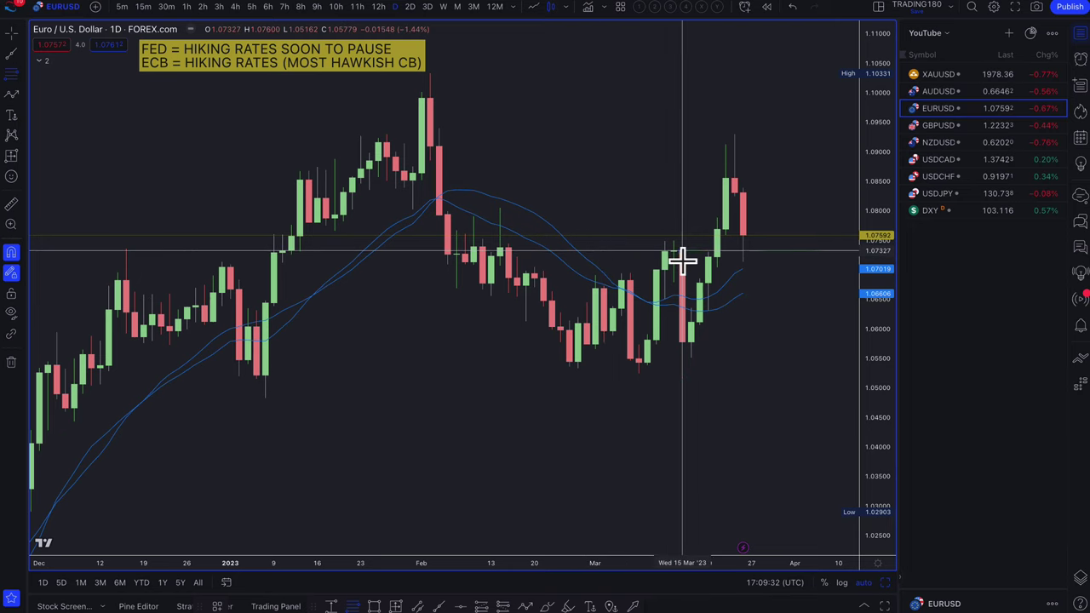
{"action": "left_click", "coordinate": [682, 380]}
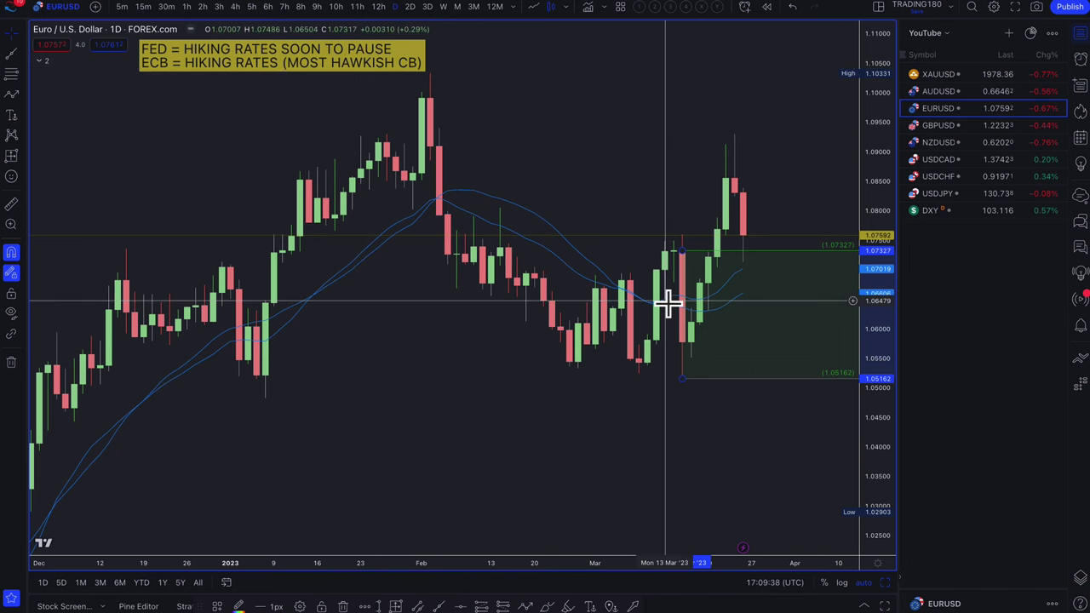
{"action": "scroll", "coordinate": [673, 319], "scroll_direction": "up", "scroll_amount": 2}
{"action": "scroll", "coordinate": [673, 320], "scroll_direction": "up", "scroll_amount": 1}
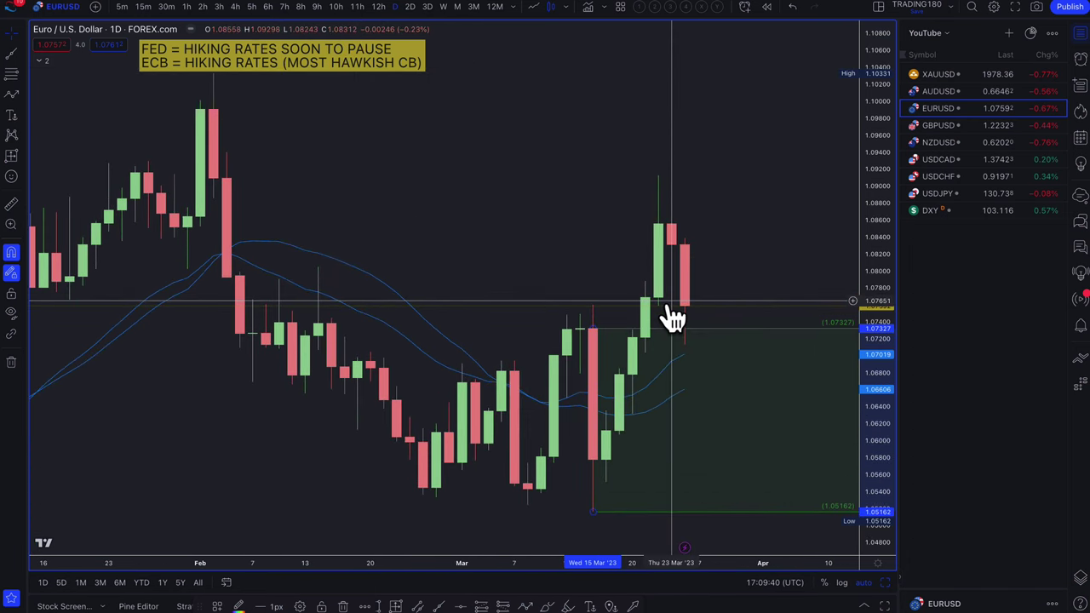
{"action": "left_click", "coordinate": [11, 94]}
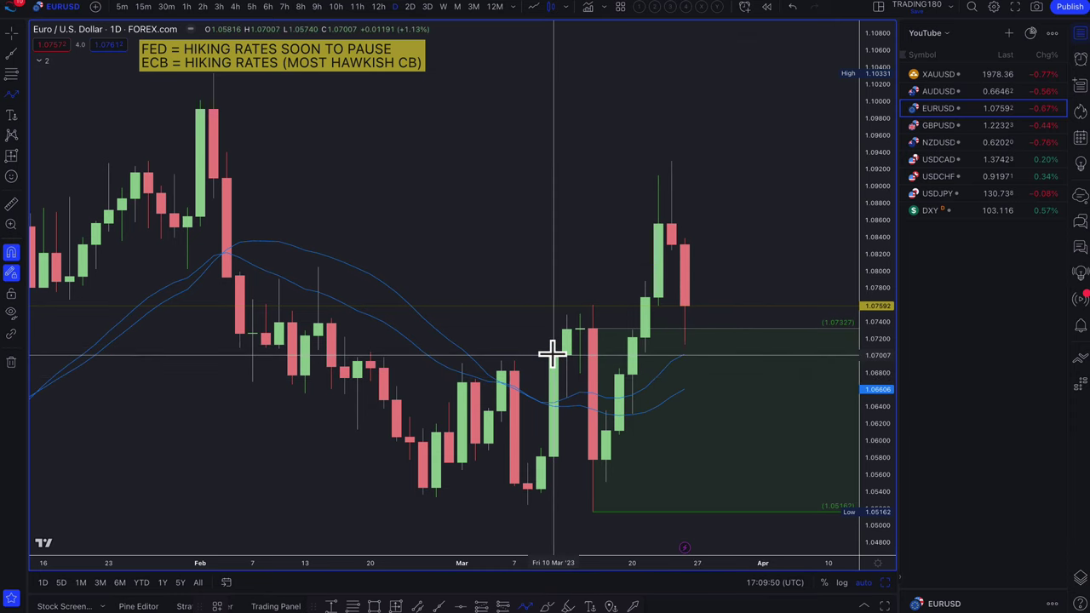
Draw a rectangle zone from about 1.0714 to 1.0736 spanning mid-December to early April.
{"action": "left_click", "coordinate": [24, 95]}
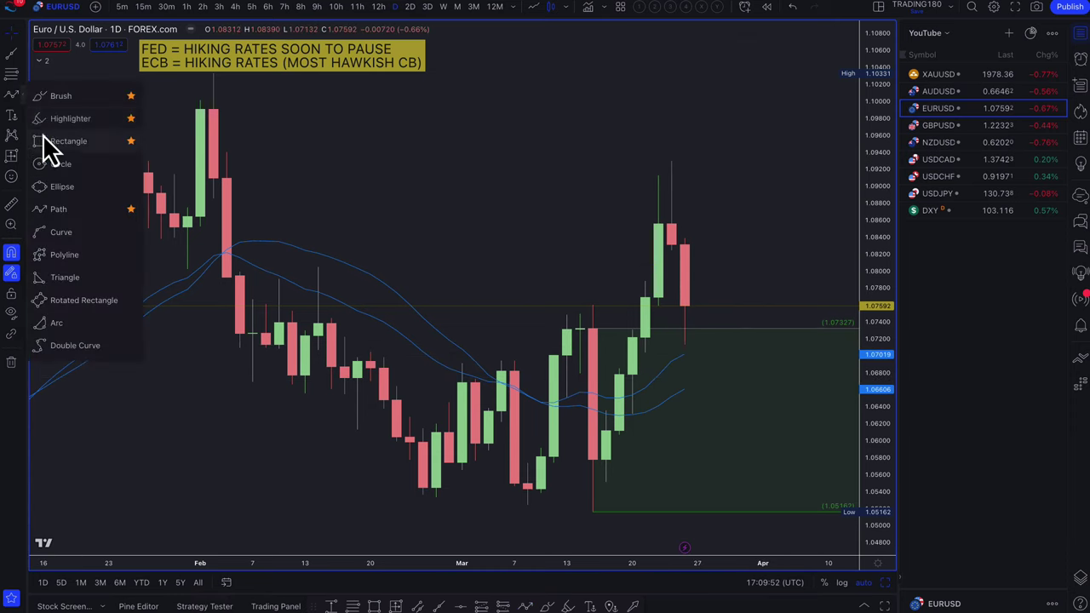
{"action": "left_click", "coordinate": [55, 143]}
{"action": "scroll", "coordinate": [273, 345], "scroll_direction": "down", "scroll_amount": 2}
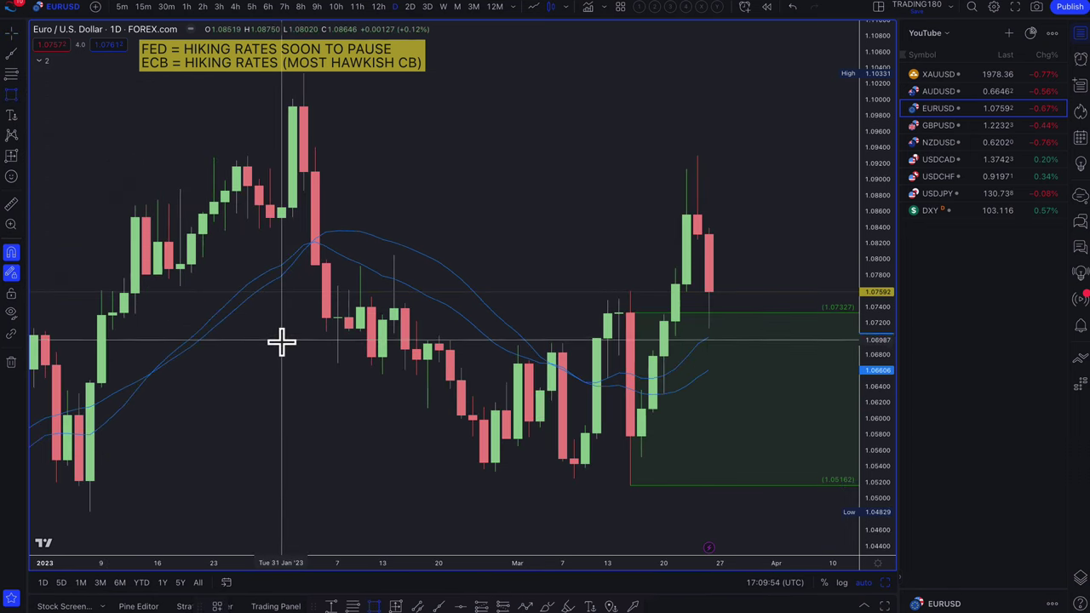
{"action": "scroll", "coordinate": [98, 299], "scroll_direction": "left", "scroll_amount": 1}
{"action": "scroll", "coordinate": [119, 303], "scroll_direction": "down", "scroll_amount": 1}
{"action": "left_click", "coordinate": [104, 295]}
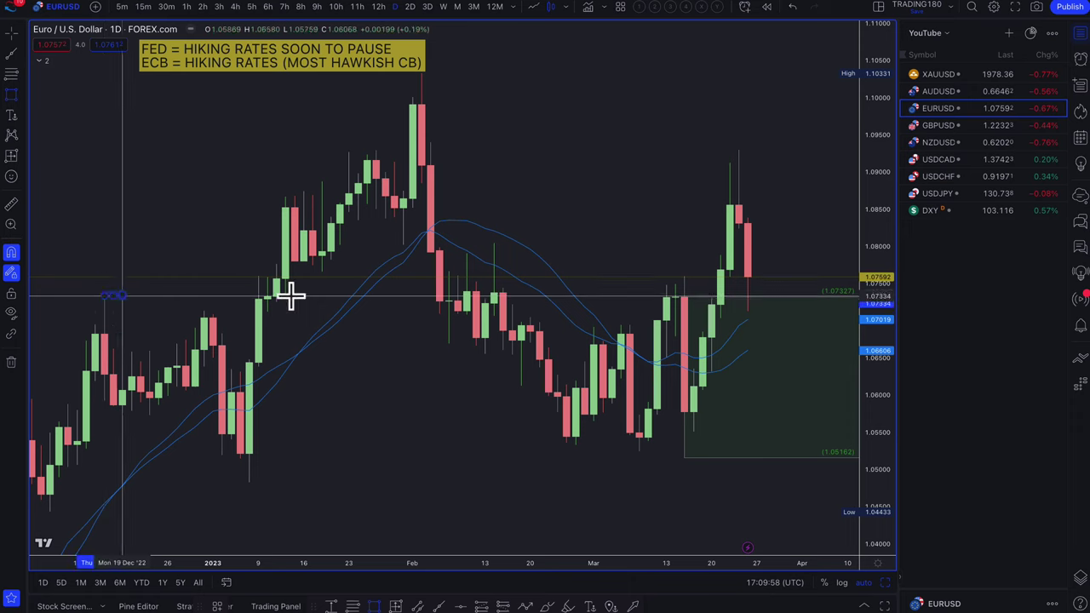
{"action": "left_click", "coordinate": [811, 312]}
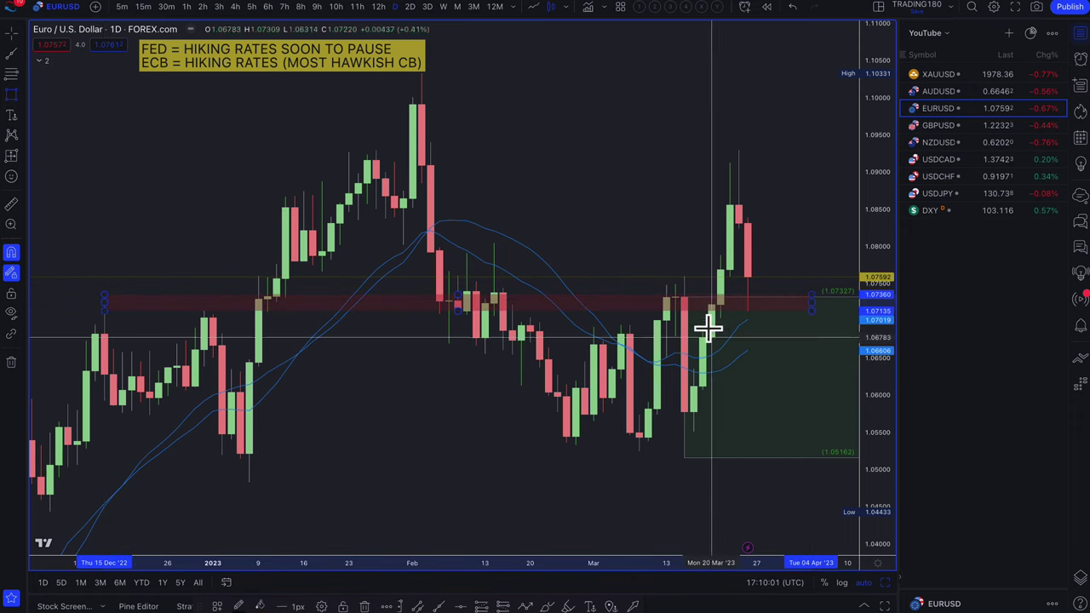
Apply the 4. DEMAND drawing template to turn the zone green.
{"action": "left_click", "coordinate": [216, 607]}
{"action": "left_click", "coordinate": [252, 551]}
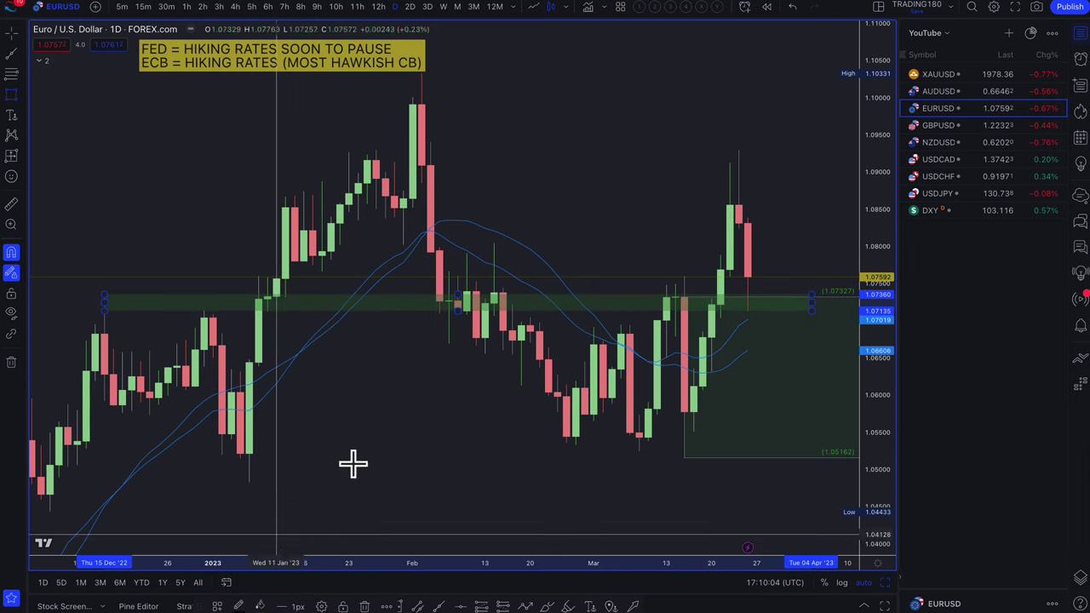
{"action": "right_click", "coordinate": [725, 315]}
{"action": "left_click", "coordinate": [682, 296]}
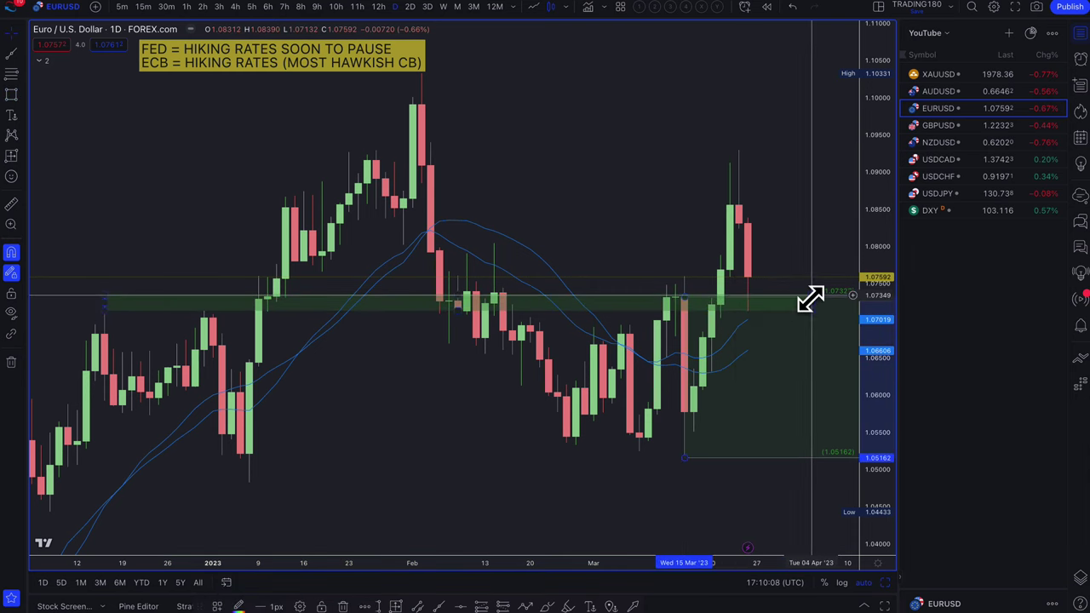
{"action": "scroll", "coordinate": [613, 389], "scroll_direction": "right", "scroll_amount": 3}
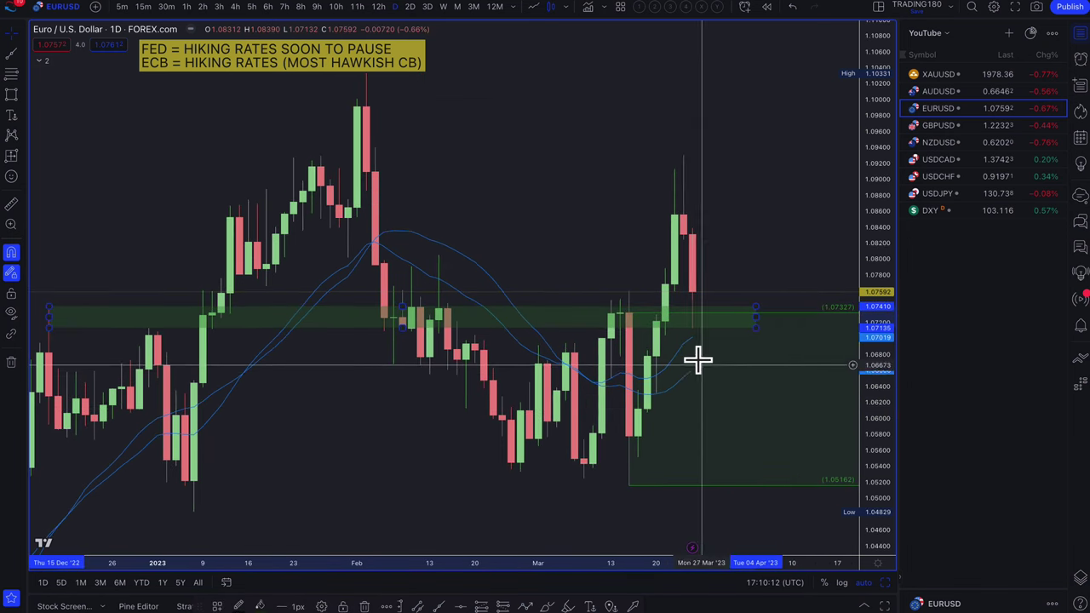
On the 2-hour chart, draw a thin zone at about 1.0517–1.0524 from 8 March to early April.
{"action": "left_click", "coordinate": [203, 6]}
{"action": "scroll", "coordinate": [397, 170], "scroll_direction": "down", "scroll_amount": 3}
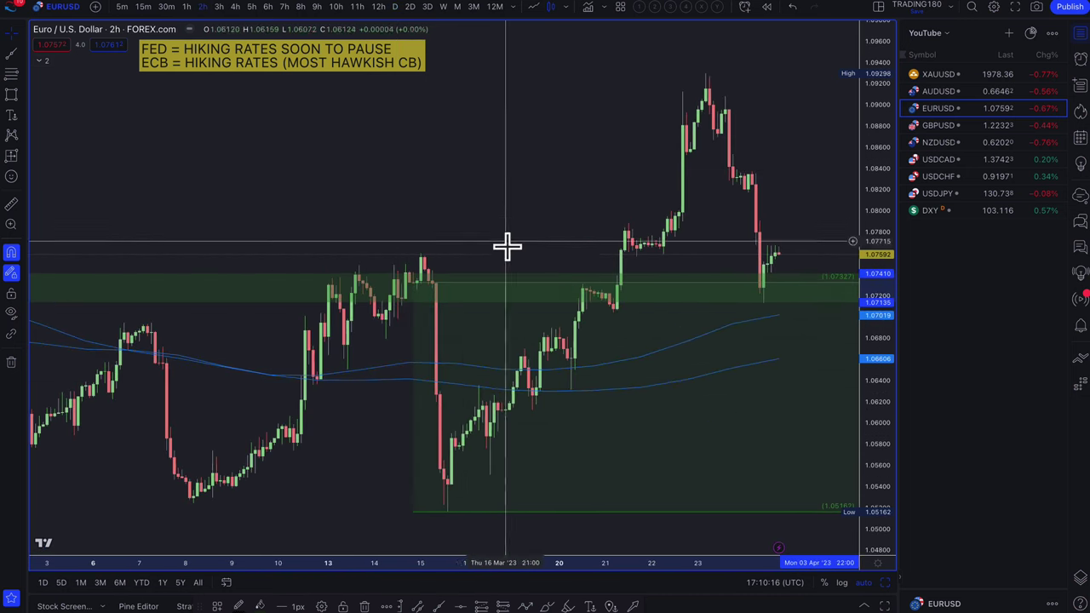
{"action": "scroll", "coordinate": [606, 382], "scroll_direction": "down", "scroll_amount": 3}
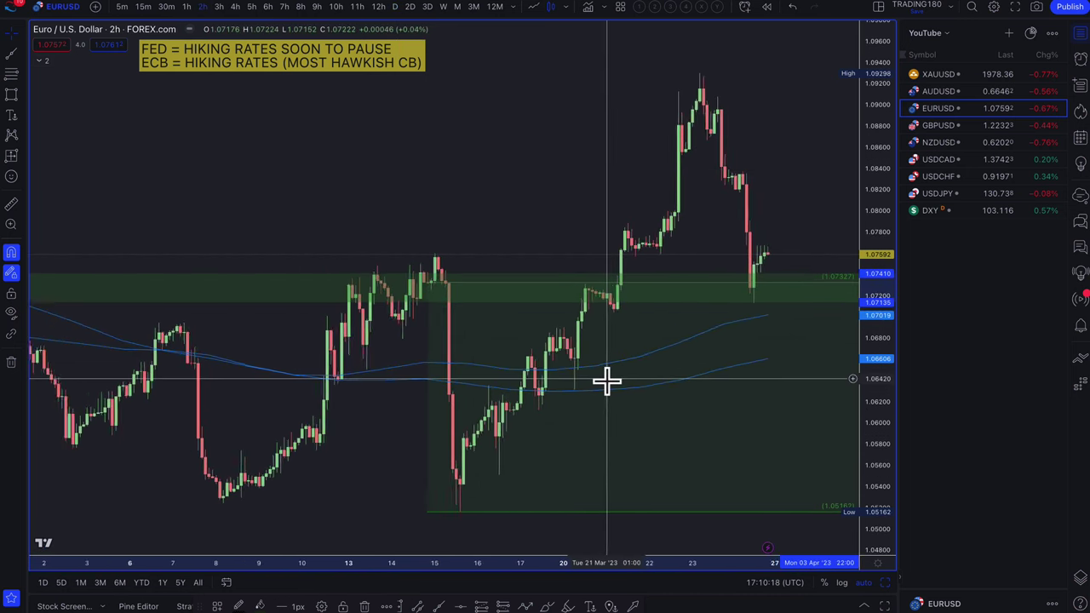
{"action": "scroll", "coordinate": [605, 383], "scroll_direction": "down", "scroll_amount": 3}
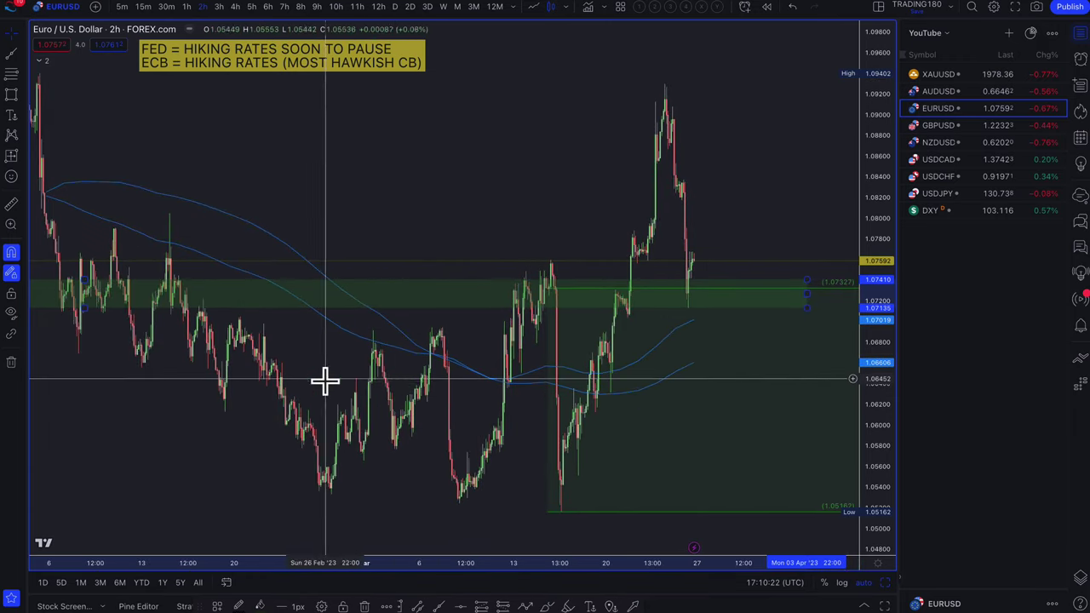
{"action": "scroll", "coordinate": [681, 438], "scroll_direction": "up", "scroll_amount": 2}
{"action": "scroll", "coordinate": [682, 438], "scroll_direction": "up", "scroll_amount": 2}
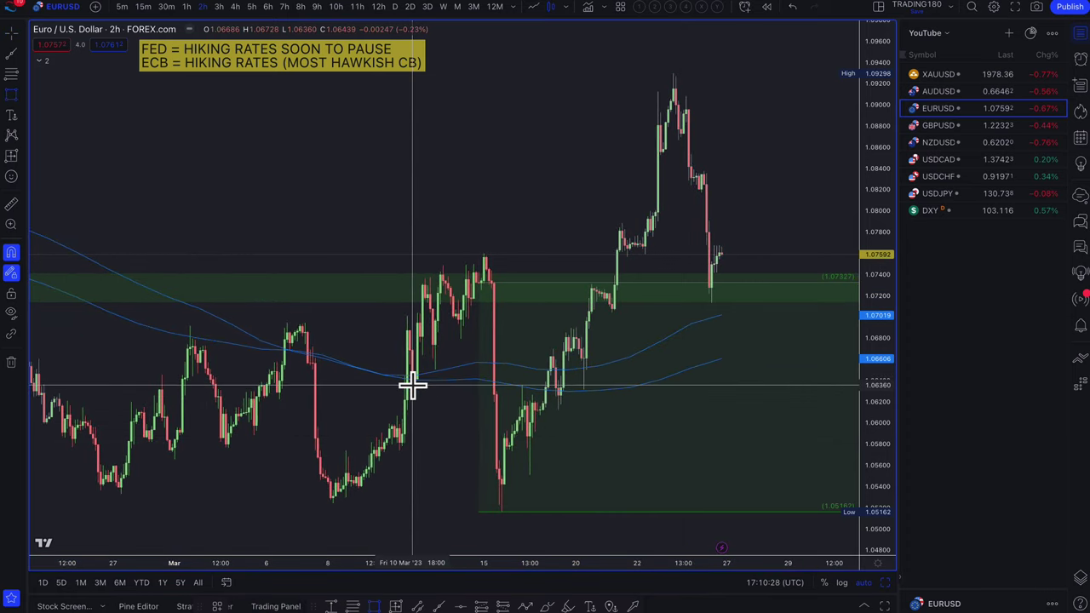
{"action": "scroll", "coordinate": [708, 399], "scroll_direction": "right", "scroll_amount": 3}
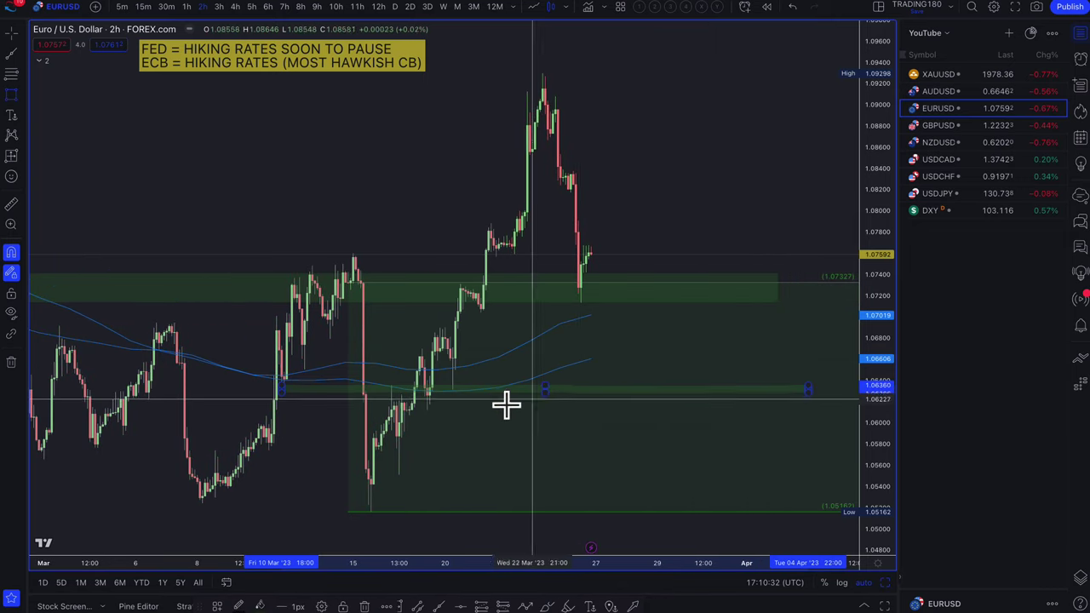
{"action": "scroll", "coordinate": [486, 409], "scroll_direction": "left", "scroll_amount": 4}
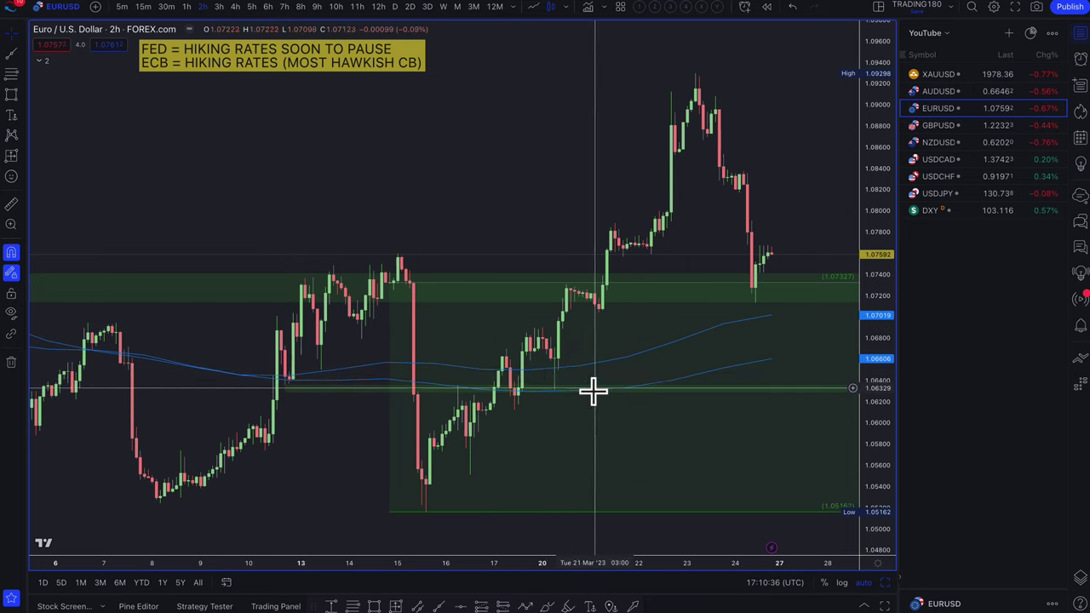
{"action": "scroll", "coordinate": [591, 389], "scroll_direction": "right", "scroll_amount": 4}
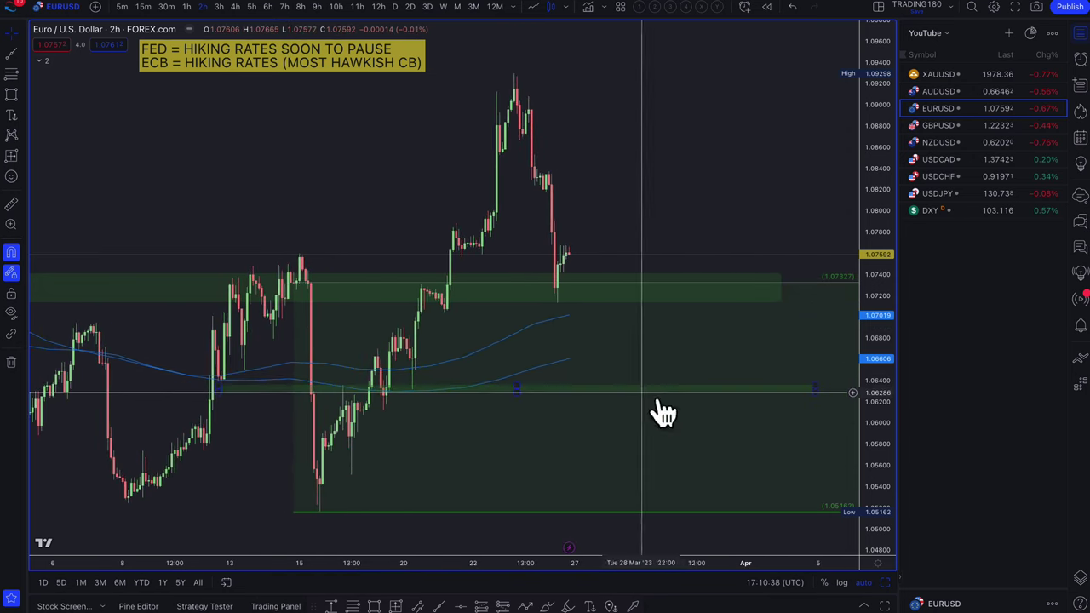
{"action": "scroll", "coordinate": [596, 464], "scroll_direction": "down", "scroll_amount": 3}
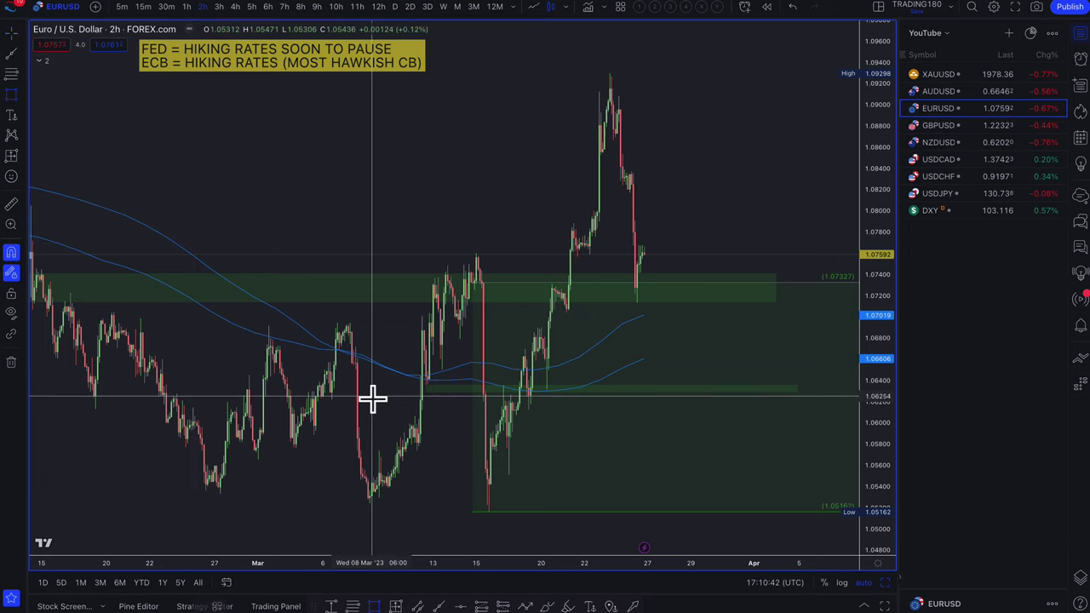
{"action": "left_click", "coordinate": [370, 502]}
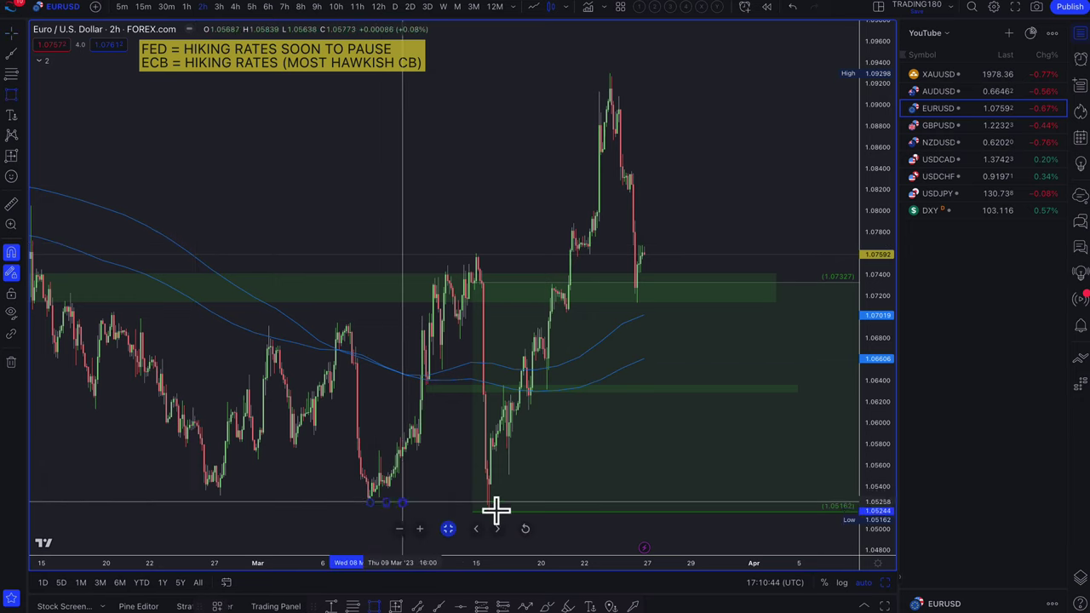
{"action": "left_click", "coordinate": [825, 511]}
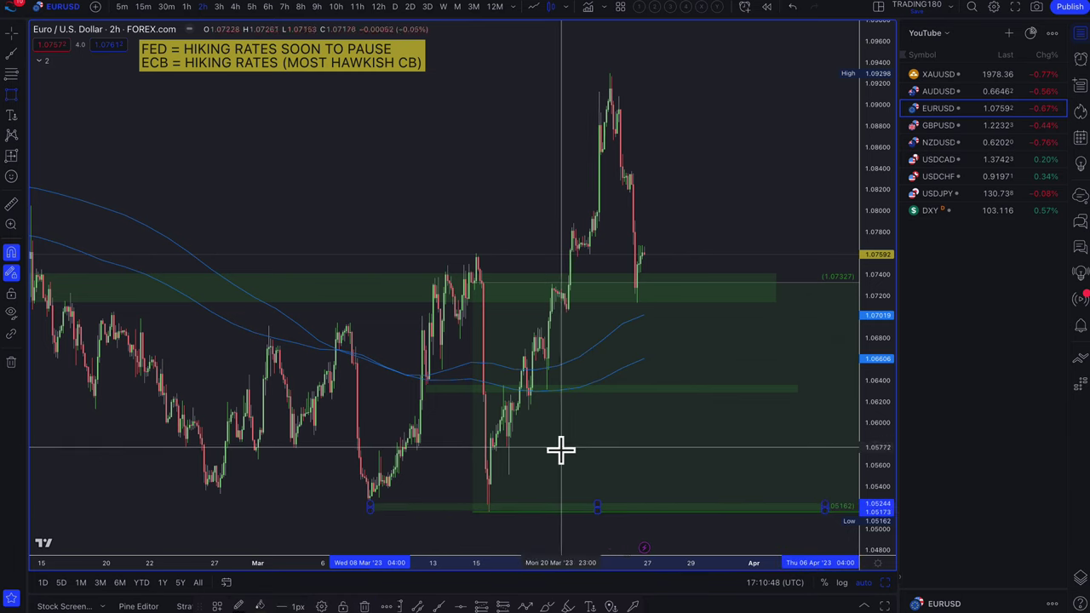
Return the EURUSD chart to the daily timeframe.
{"action": "scroll", "coordinate": [638, 448], "scroll_direction": "up", "scroll_amount": 2}
{"action": "scroll", "coordinate": [648, 452], "scroll_direction": "down", "scroll_amount": 2}
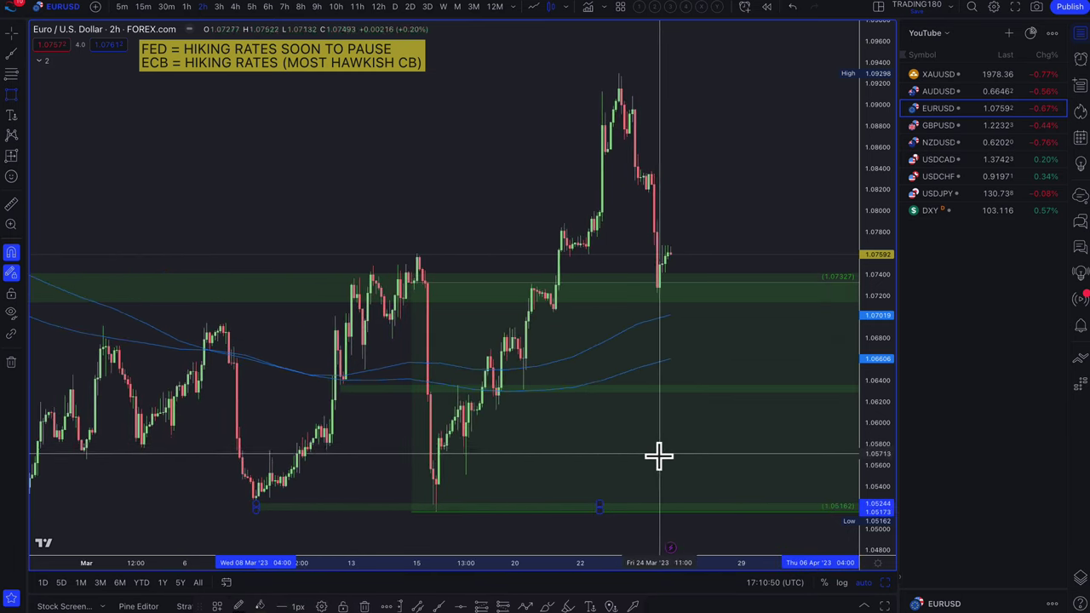
{"action": "scroll", "coordinate": [629, 418], "scroll_direction": "down", "scroll_amount": 2}
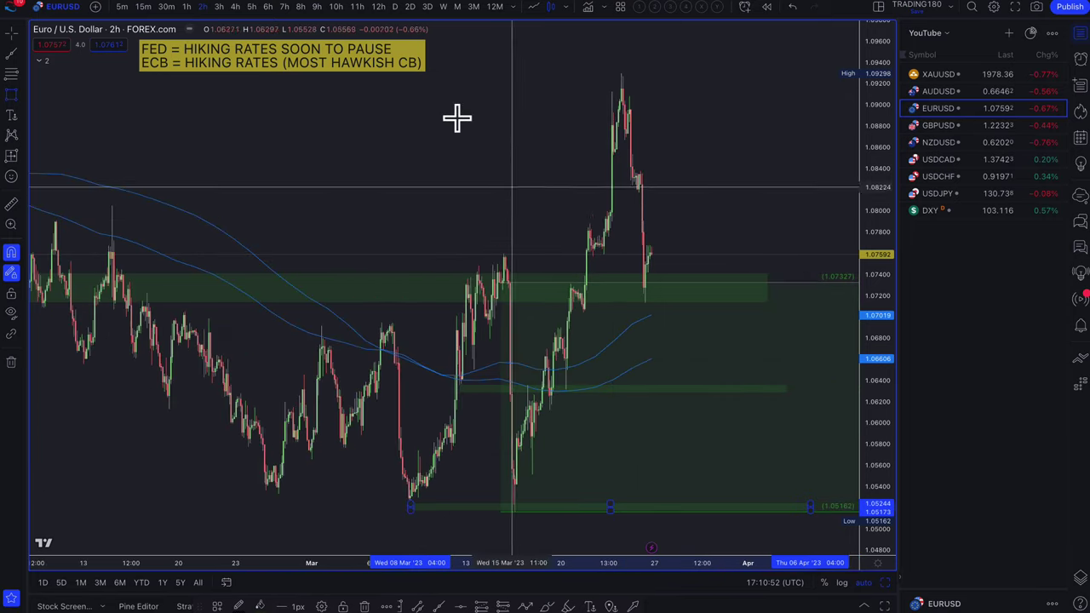
{"action": "left_click", "coordinate": [395, 7]}
{"action": "scroll", "coordinate": [607, 150], "scroll_direction": "up", "scroll_amount": 10}
Draw two yellow path arrows dipping to about 1.063 and 1.052, then rising toward 1.08.
{"action": "scroll", "coordinate": [607, 150], "scroll_direction": "up", "scroll_amount": 2}
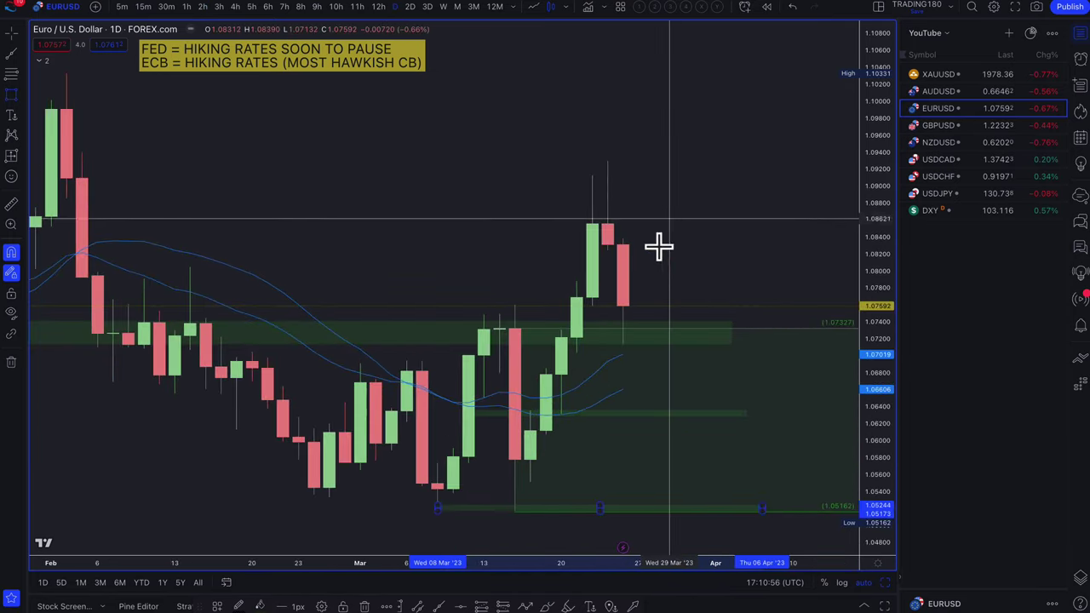
{"action": "scroll", "coordinate": [653, 301], "scroll_direction": "down", "scroll_amount": 3}
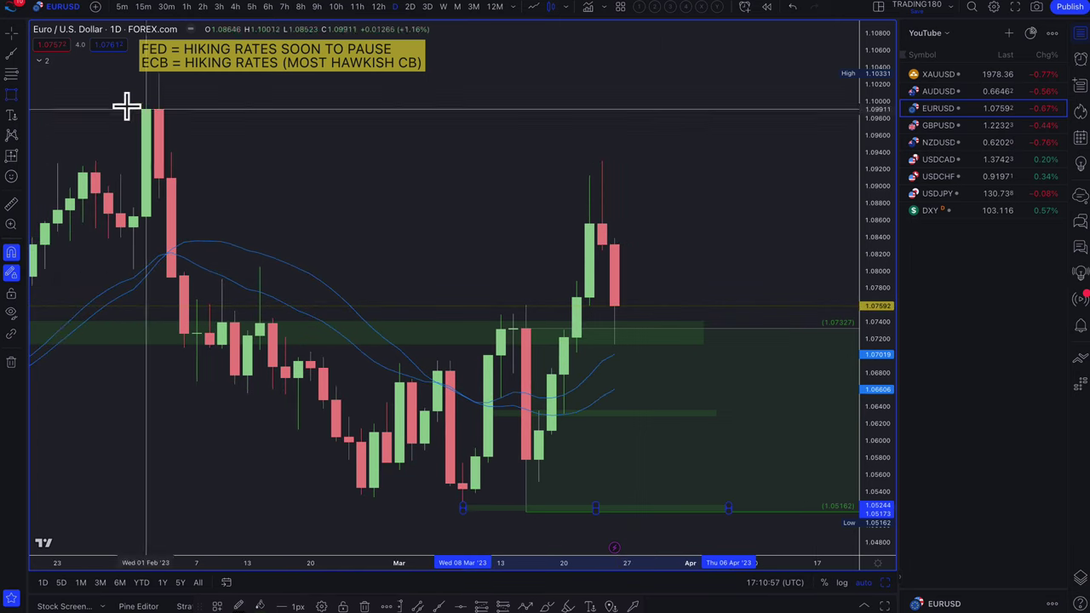
{"action": "left_click", "coordinate": [24, 98]}
{"action": "left_click", "coordinate": [49, 211]}
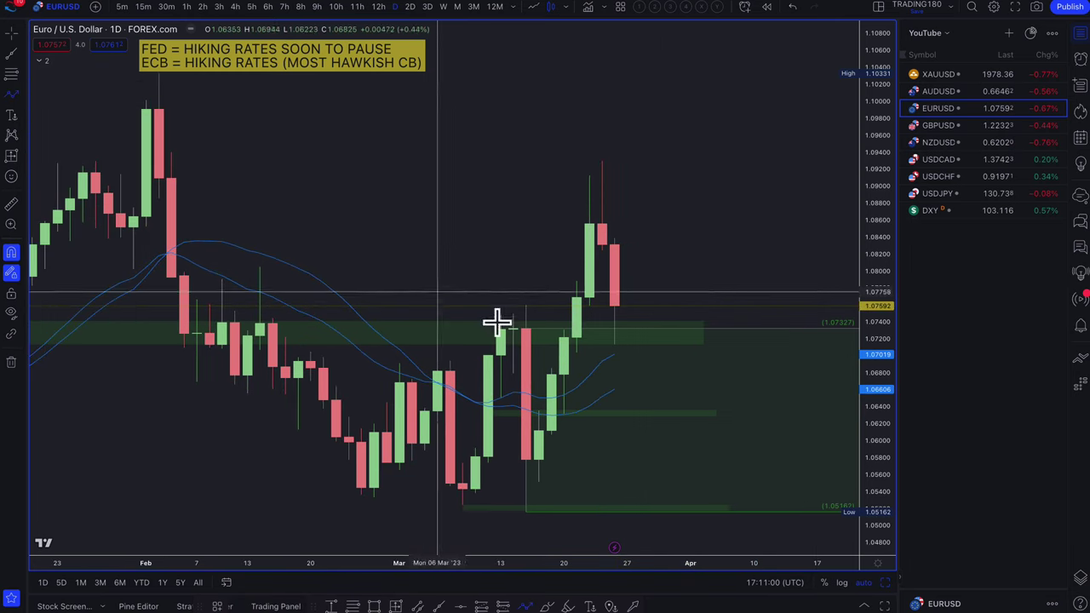
{"action": "scroll", "coordinate": [591, 363], "scroll_direction": "down", "scroll_amount": 3}
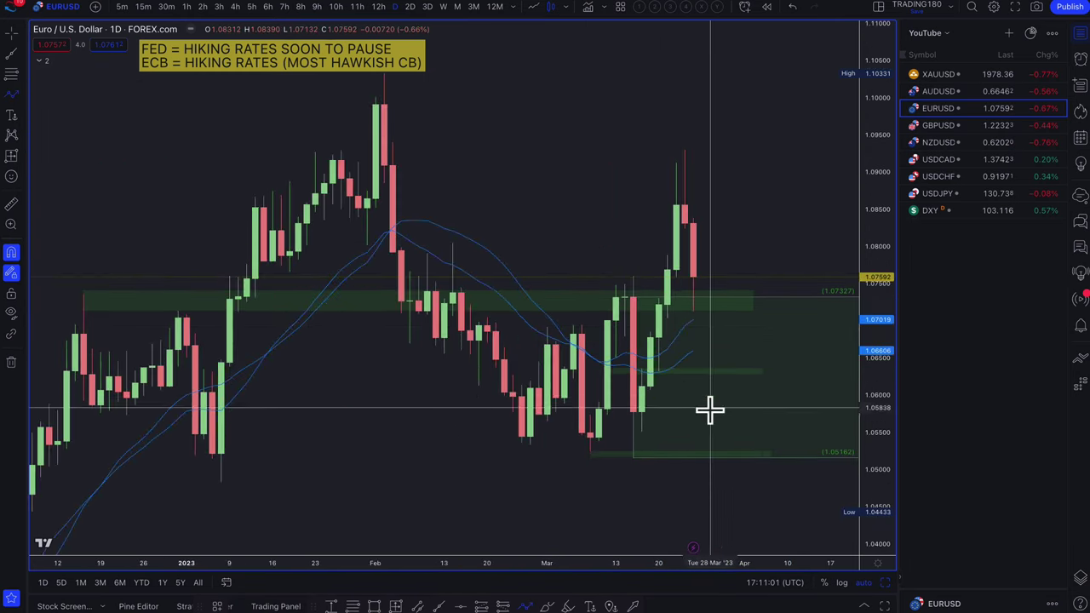
{"action": "left_click", "coordinate": [694, 308]}
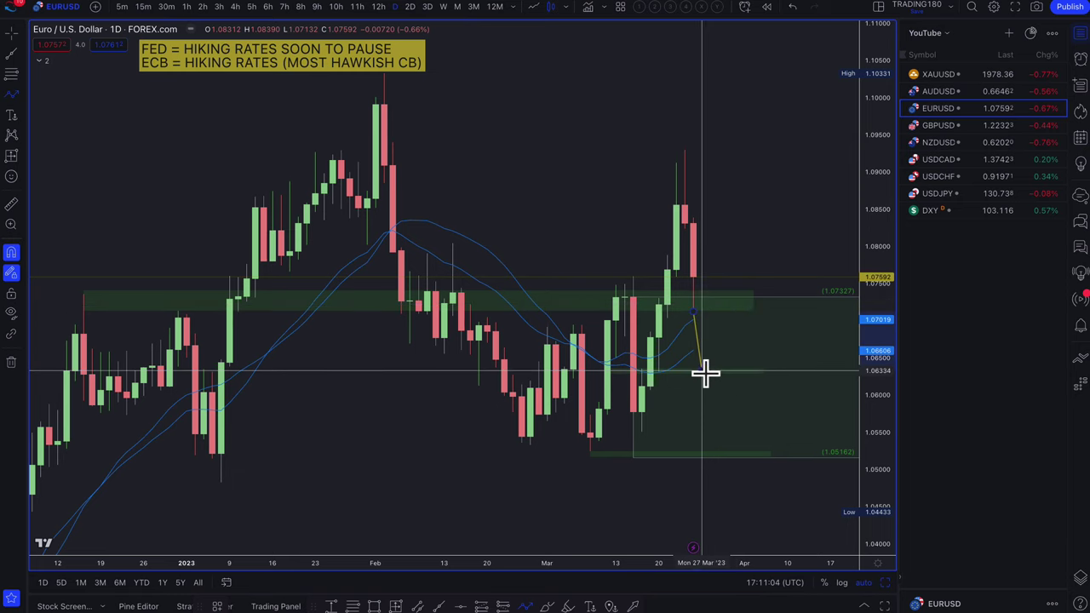
{"action": "left_click", "coordinate": [696, 372]}
{"action": "double_click", "coordinate": [750, 256]}
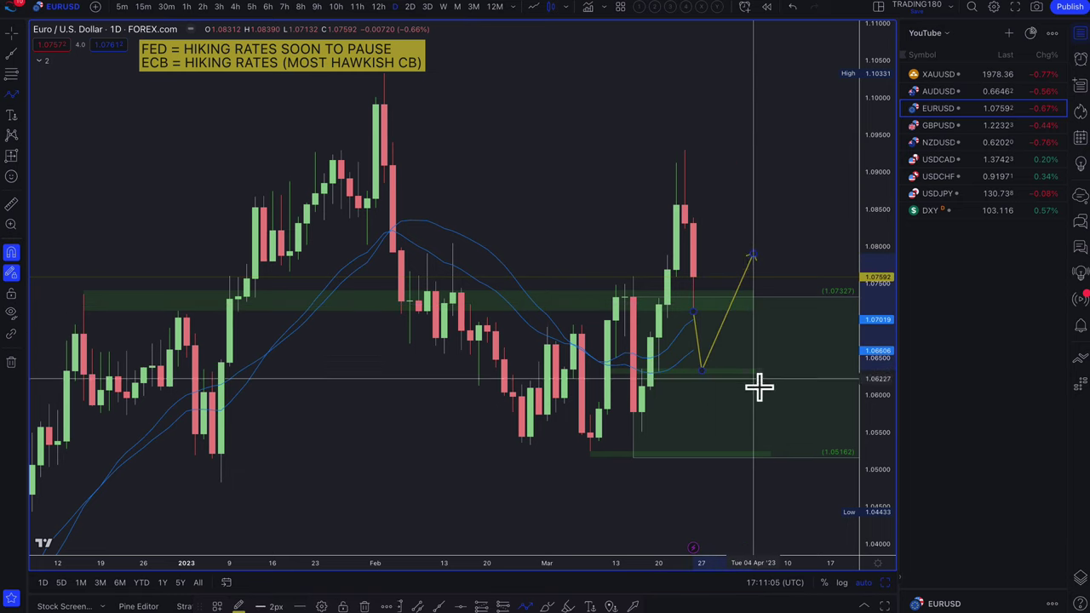
{"action": "left_click", "coordinate": [695, 371]}
{"action": "left_click", "coordinate": [710, 451]}
{"action": "double_click", "coordinate": [813, 249]}
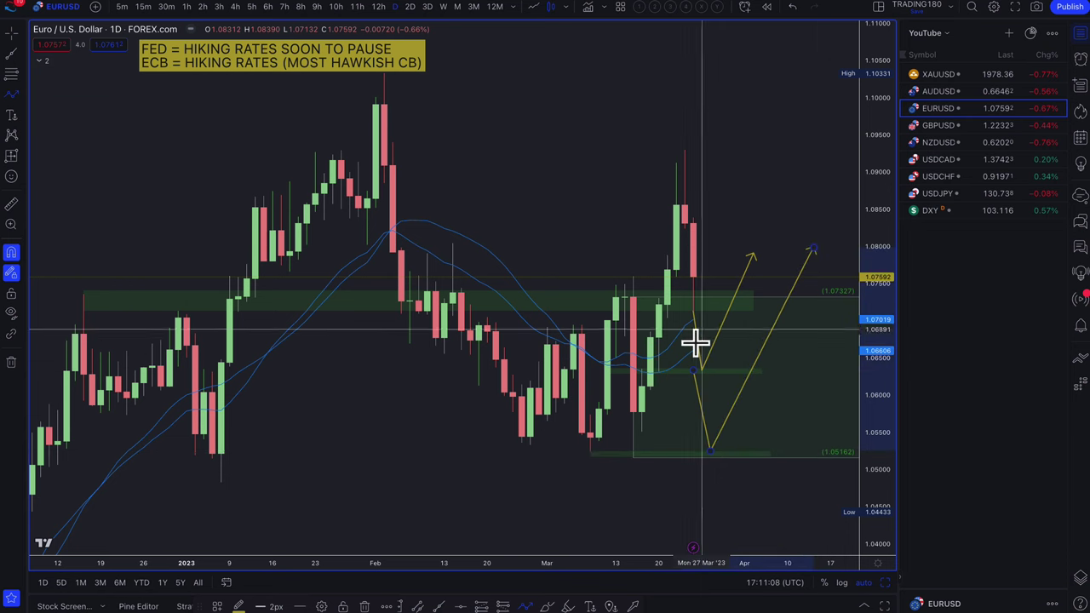
{"action": "scroll", "coordinate": [715, 320], "scroll_direction": "down", "scroll_amount": 5}
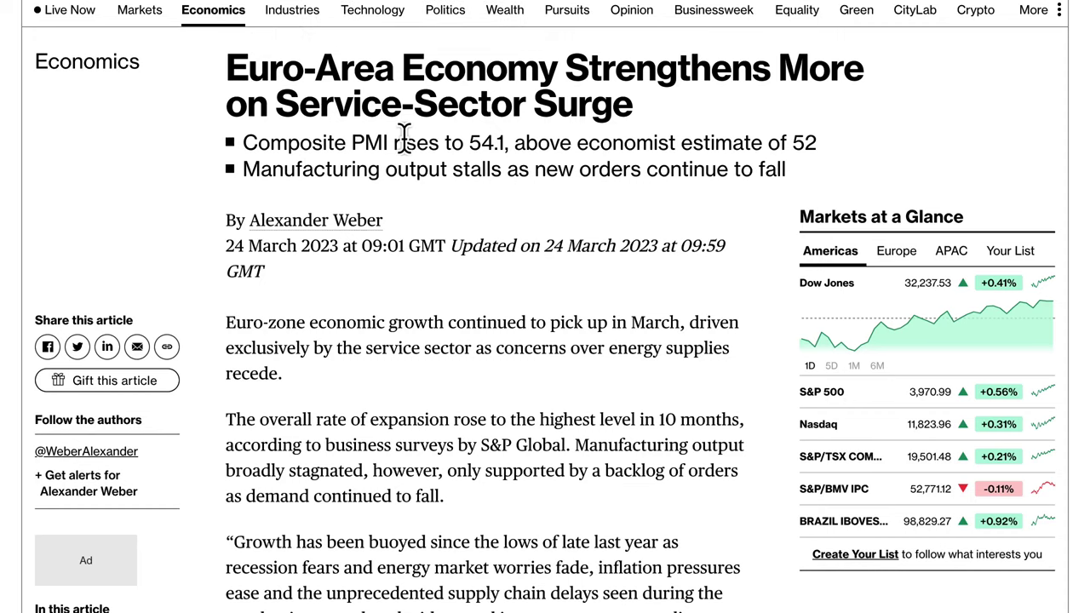
{"action": "scroll", "coordinate": [327, 137], "scroll_direction": "up", "scroll_amount": 2}
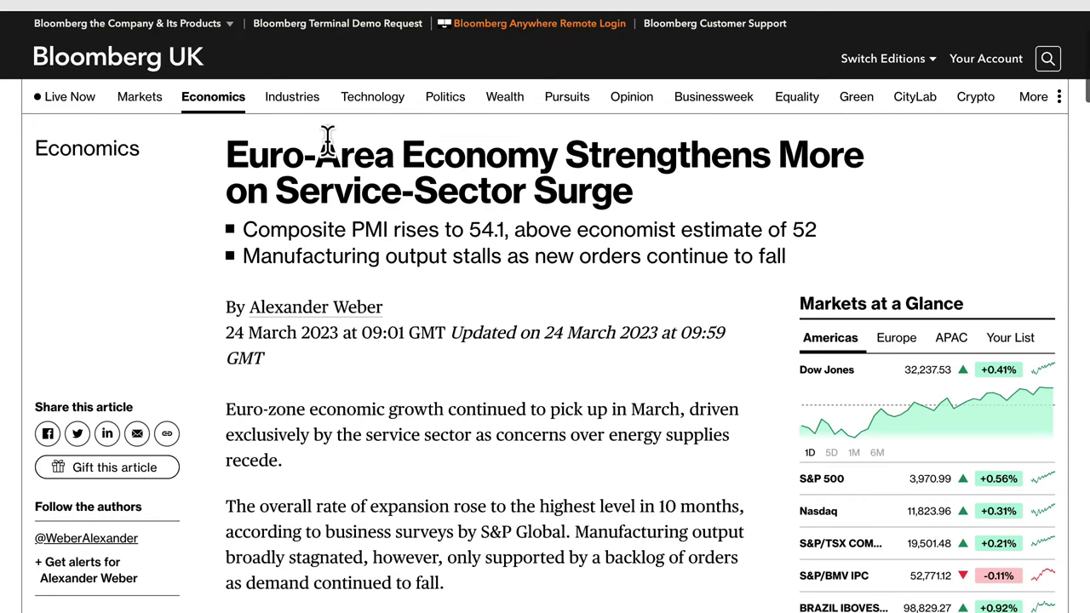
{"action": "mouse_move", "coordinate": [225, 158]}
{"action": "left_mouse_down"}
{"action": "mouse_move", "coordinate": [621, 183]}
{"action": "mouse_move", "coordinate": [592, 179]}
{"action": "left_mouse_up"}
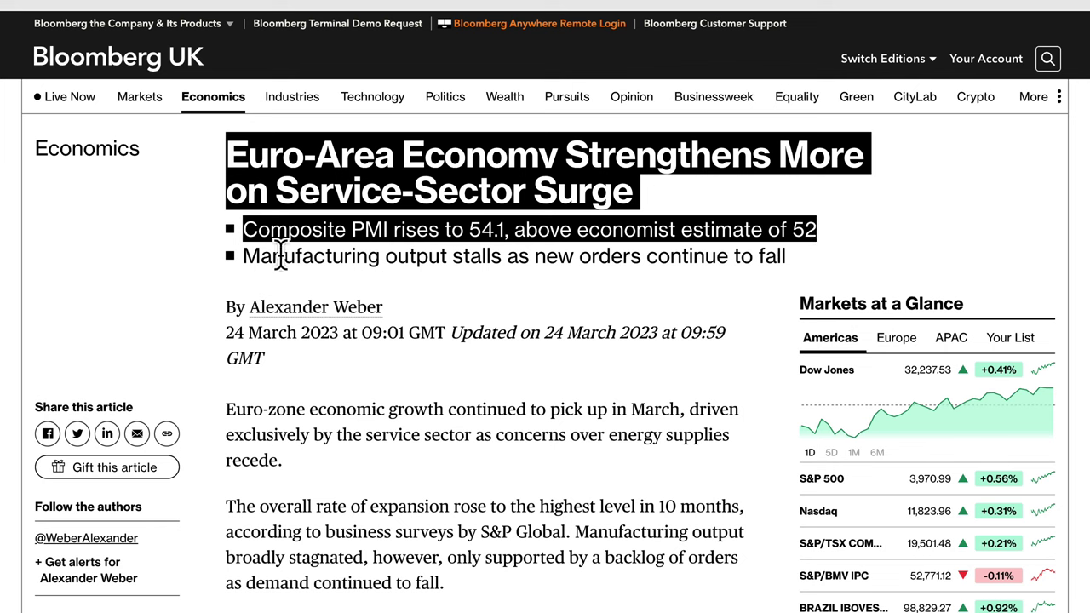
{"action": "left_click", "coordinate": [309, 256]}
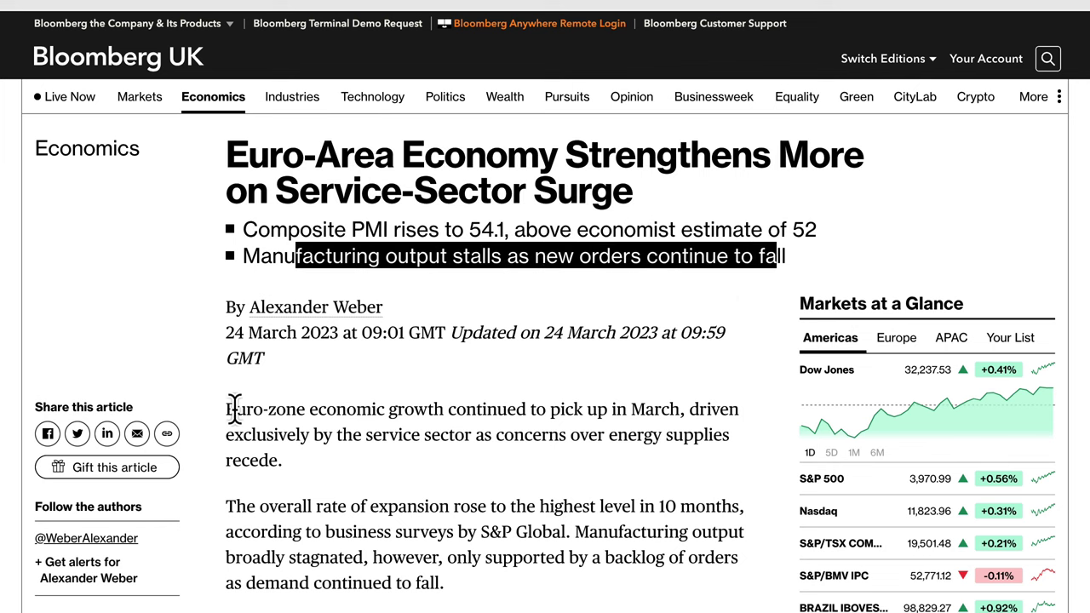
{"action": "left_click_drag", "start_coordinate": [237, 407], "coordinate": [357, 410]}
{"action": "left_click_drag", "start_coordinate": [650, 424], "coordinate": [496, 477]}
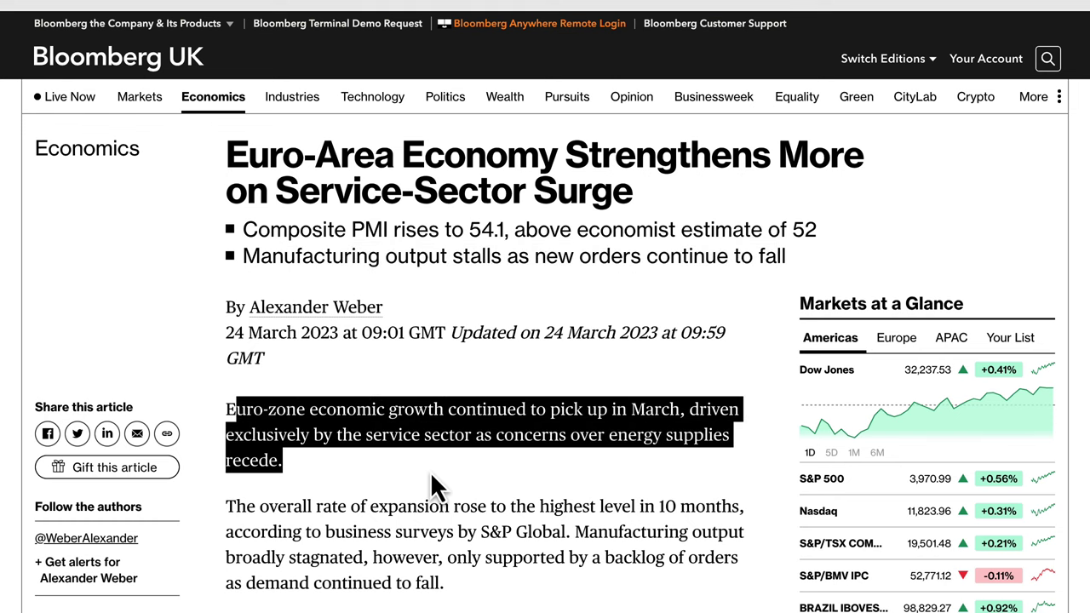
{"action": "scroll", "coordinate": [511, 479], "scroll_direction": "down", "scroll_amount": 1}
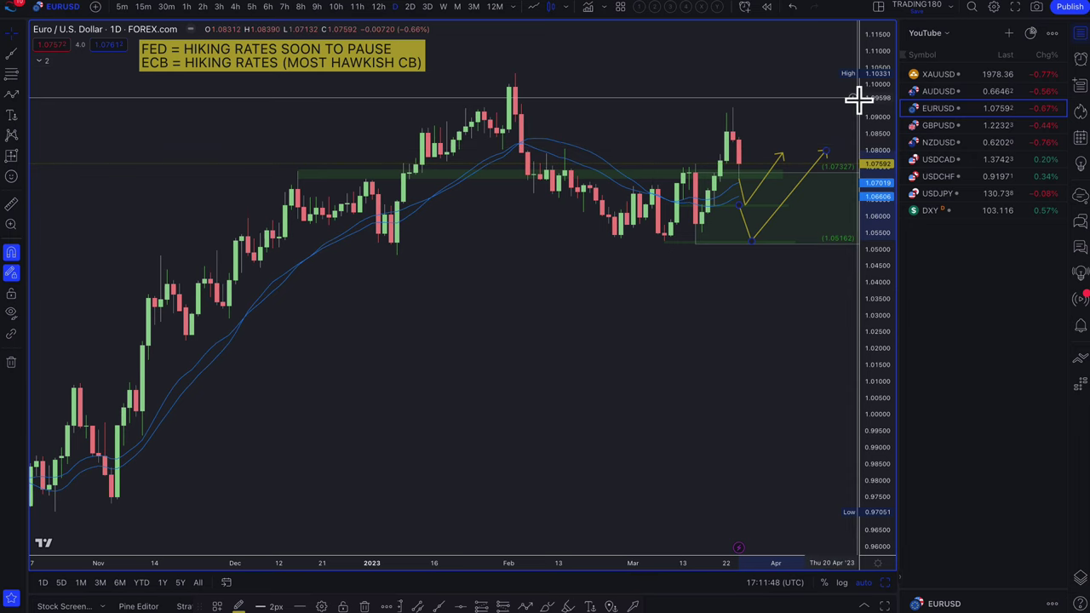
Deselect the EURUSD arrow and bring up the AUDUSD daily chart with the Rectangle tool ready.
{"action": "left_click", "coordinate": [805, 100]}
{"action": "left_click", "coordinate": [952, 92]}
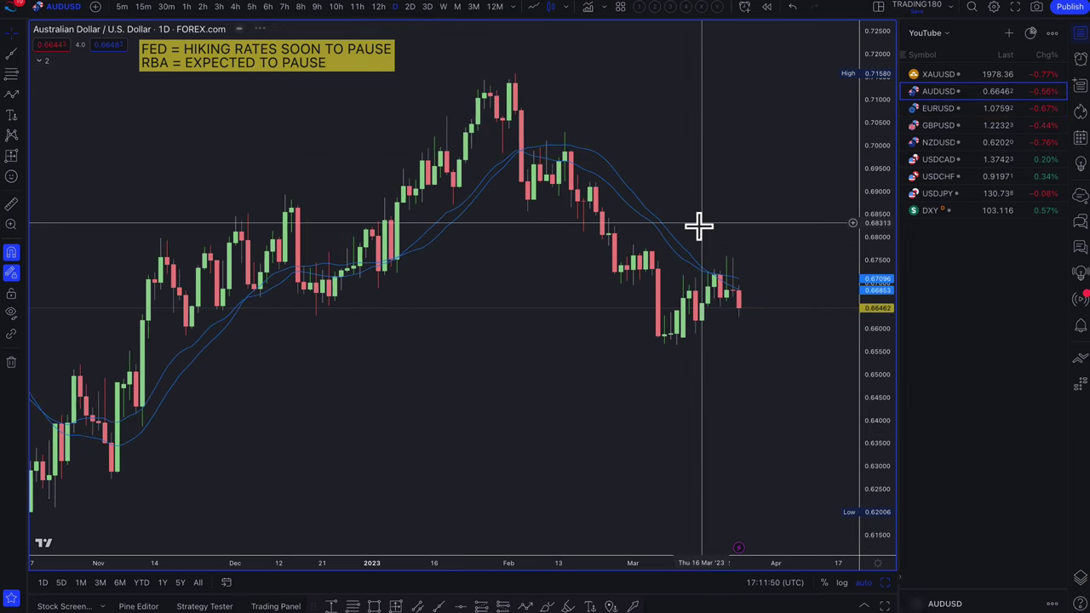
{"action": "scroll", "coordinate": [356, 323], "scroll_direction": "up", "scroll_amount": 2}
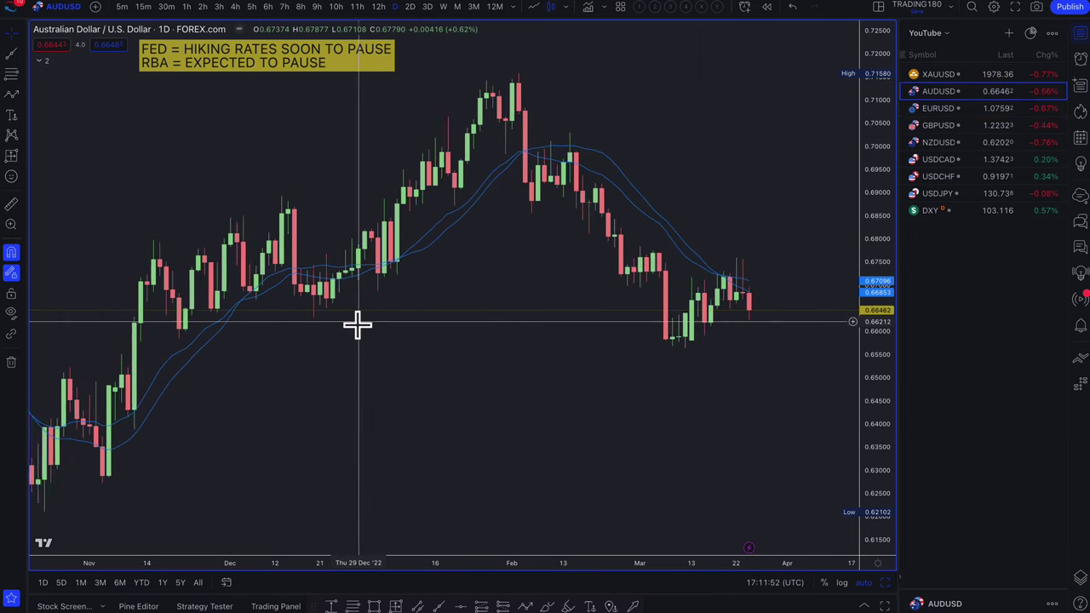
{"action": "left_click", "coordinate": [10, 75]}
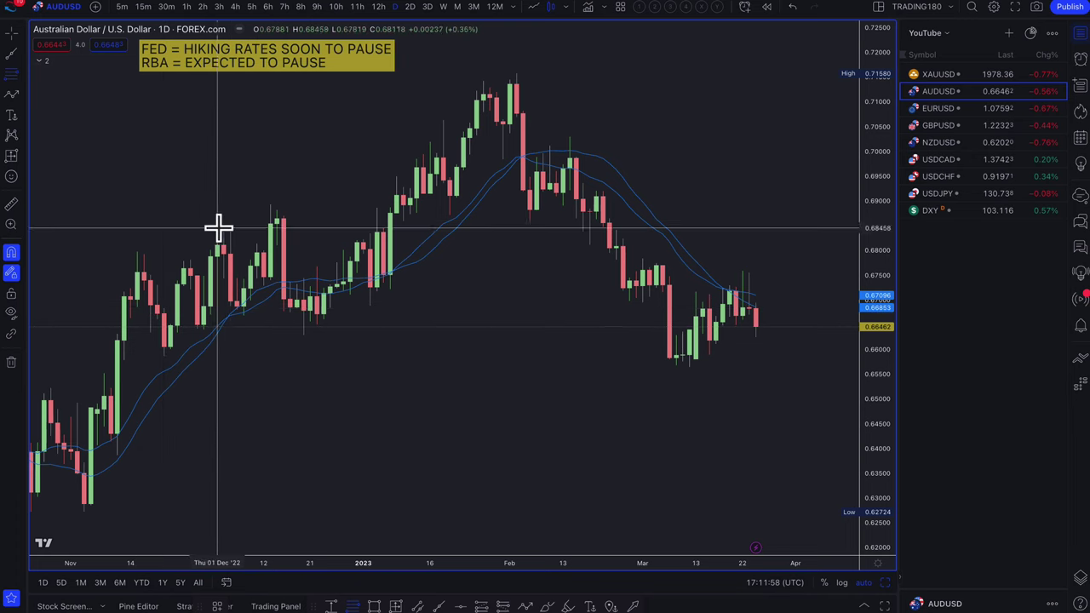
Draw a green demand zone from 0.66732 to 0.65645 under the March AUDUSD lows.
{"action": "mouse_move", "coordinate": [161, 316]}
{"action": "left_mouse_down"}
{"action": "mouse_move", "coordinate": [164, 347]}
{"action": "mouse_move", "coordinate": [397, 382]}
{"action": "mouse_move", "coordinate": [173, 353]}
{"action": "mouse_move", "coordinate": [171, 373]}
{"action": "left_mouse_up"}
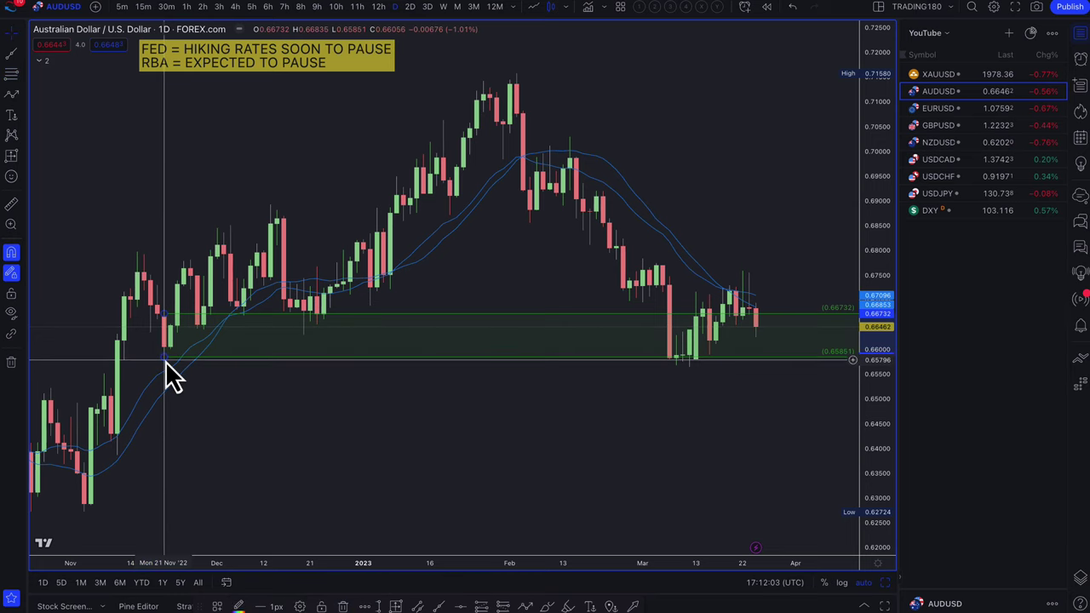
{"action": "left_click", "coordinate": [686, 367]}
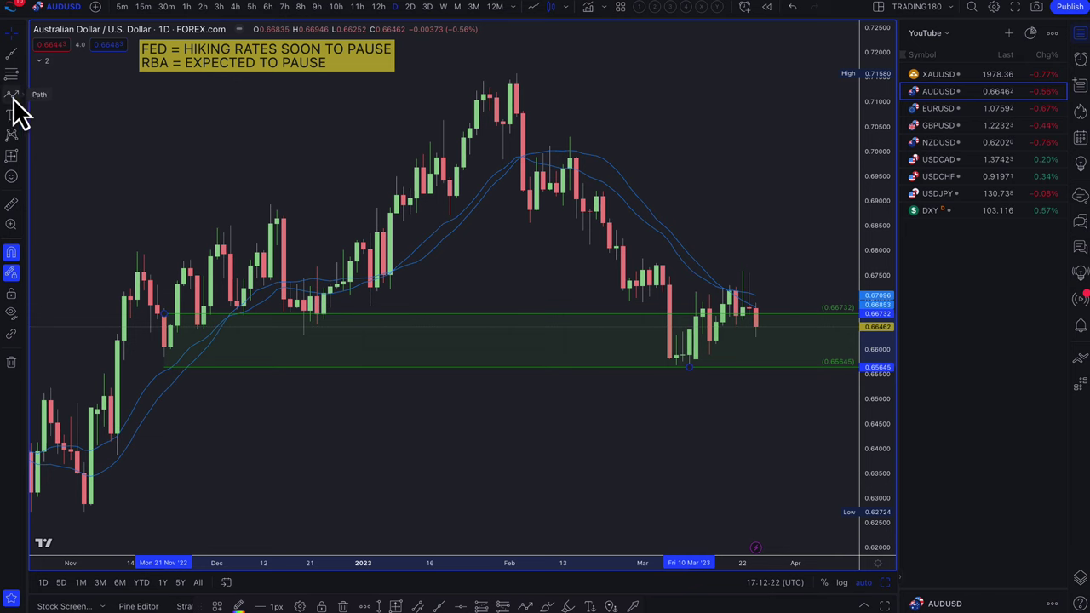
{"action": "left_click", "coordinate": [50, 104]}
Start a projected-path arrow at the latest AUDUSD candle.
{"action": "scroll", "coordinate": [409, 151], "scroll_direction": "right", "scroll_amount": 3}
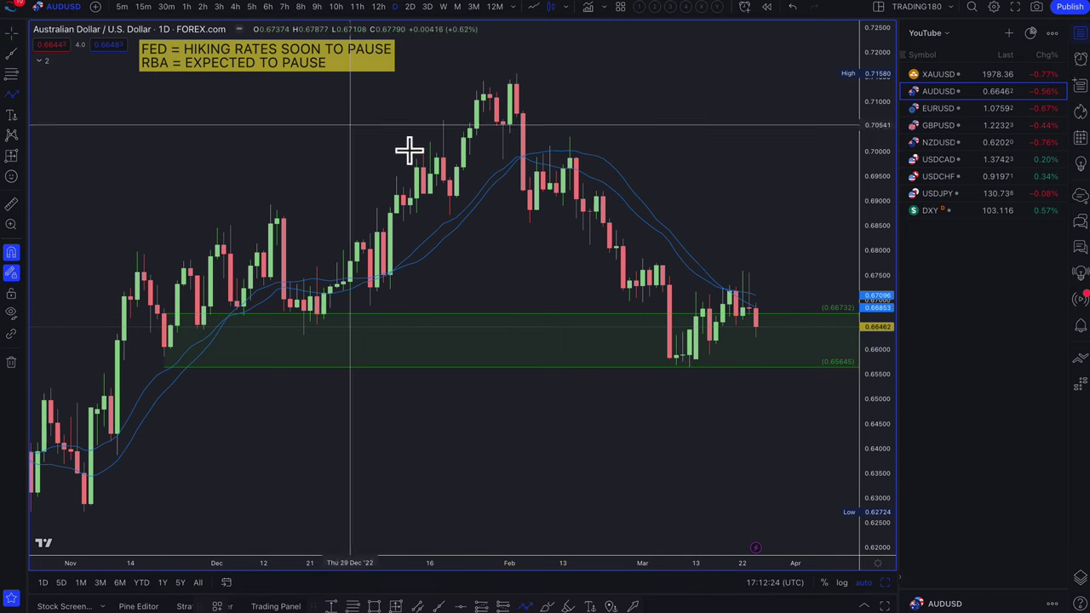
{"action": "scroll", "coordinate": [724, 349], "scroll_direction": "down", "scroll_amount": 2}
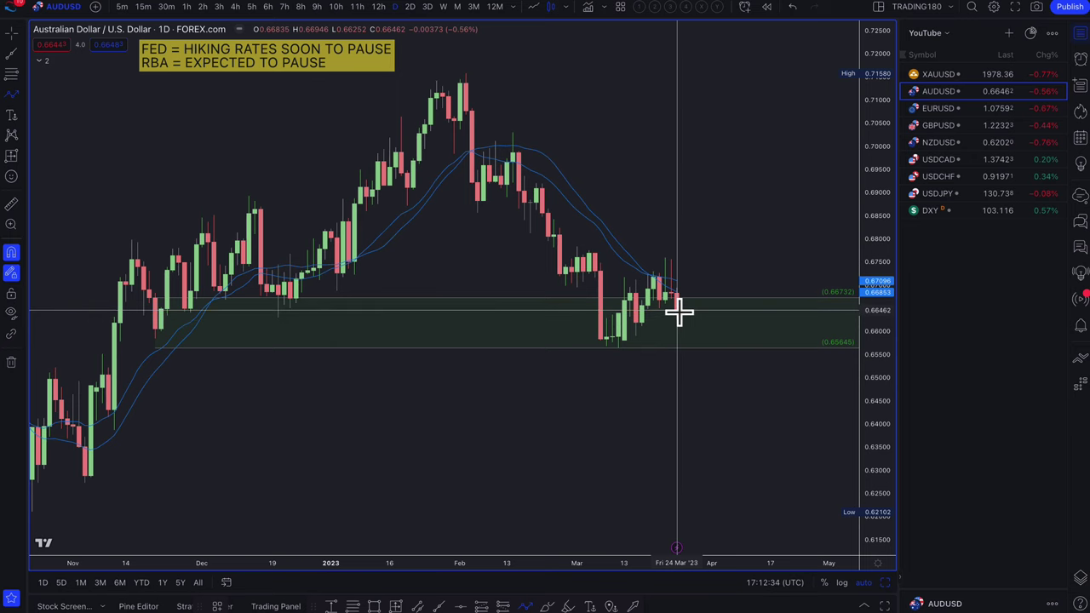
{"action": "scroll", "coordinate": [679, 313], "scroll_direction": "down", "scroll_amount": 1}
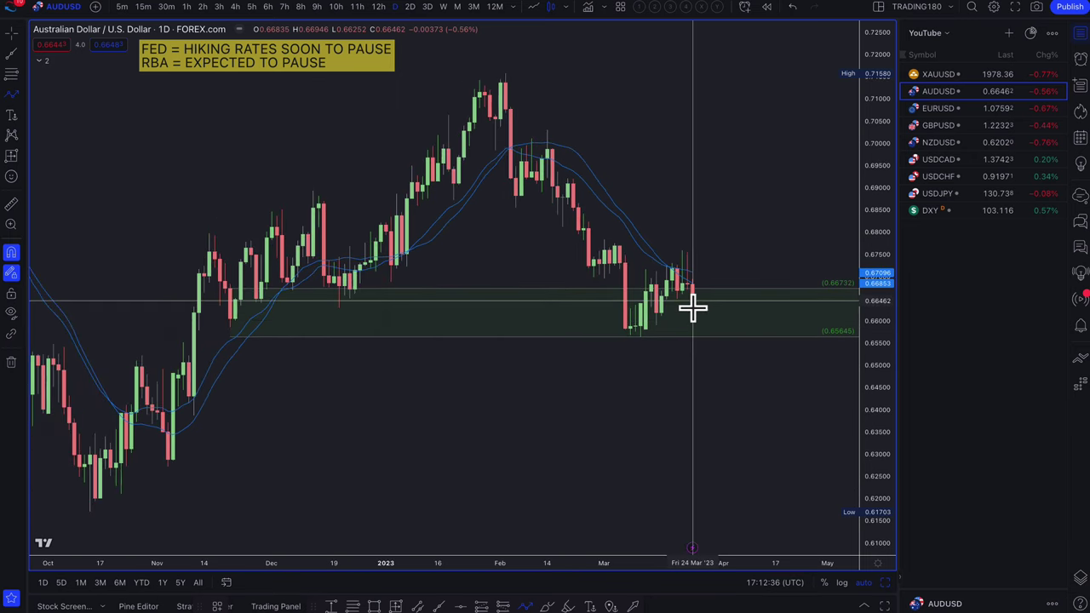
{"action": "left_click", "coordinate": [692, 310]}
Finish the arrow bouncing off the zone toward 0.678, and add a green zone 0.65066–0.63866.
{"action": "left_click", "coordinate": [703, 338]}
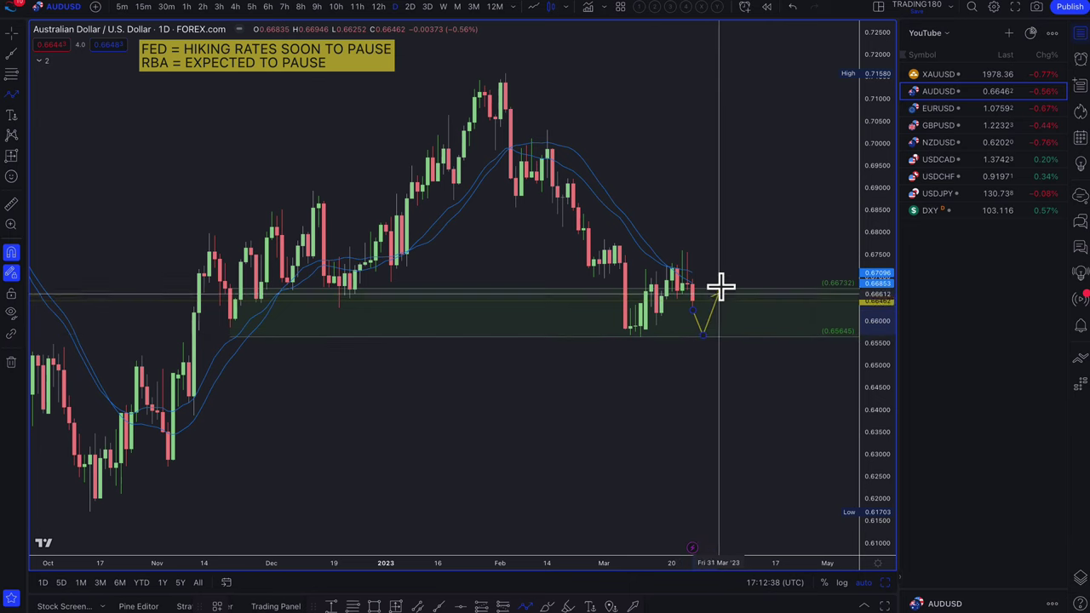
{"action": "double_click", "coordinate": [738, 241]}
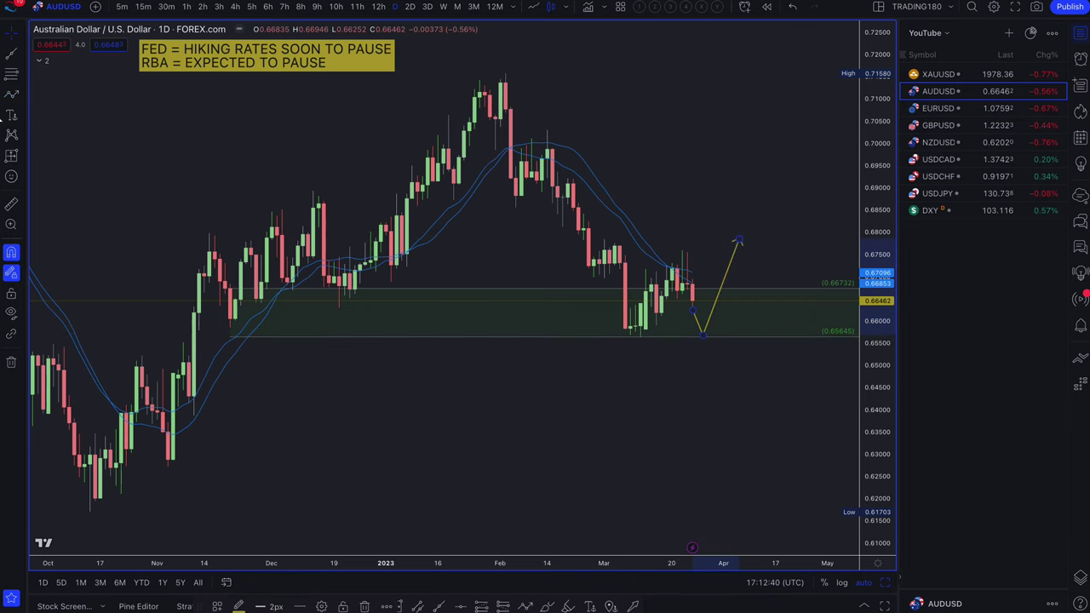
{"action": "left_click", "coordinate": [12, 75]}
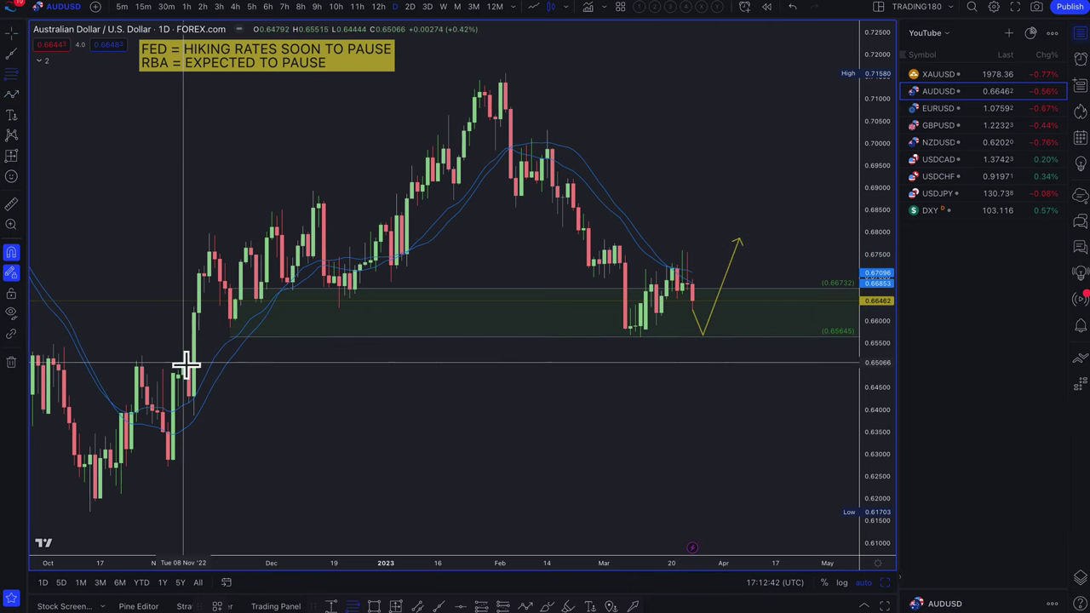
{"action": "left_click", "coordinate": [195, 416]}
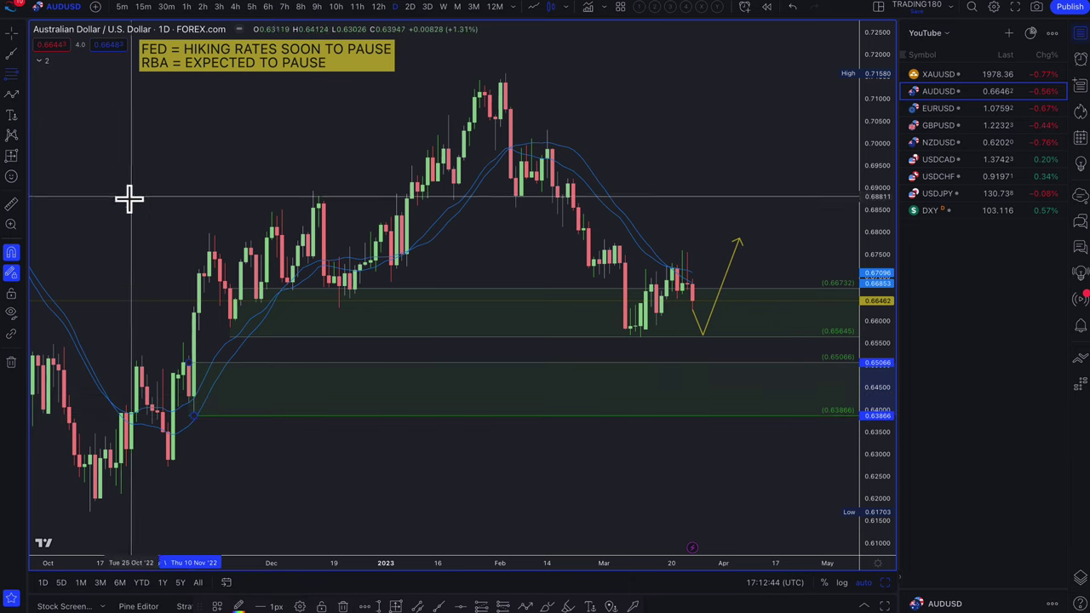
{"action": "left_click", "coordinate": [343, 245]}
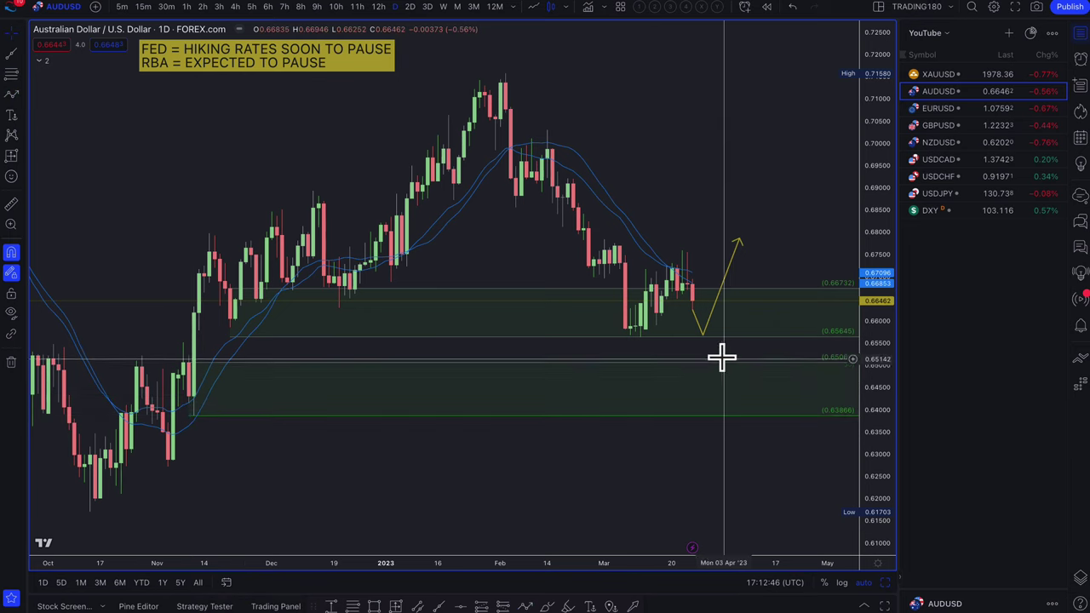
Move the arrow's low to about 0.6507, the lower zone's top, and its end toward 0.686.
{"action": "left_click_drag", "start_coordinate": [703, 335], "coordinate": [714, 377]}
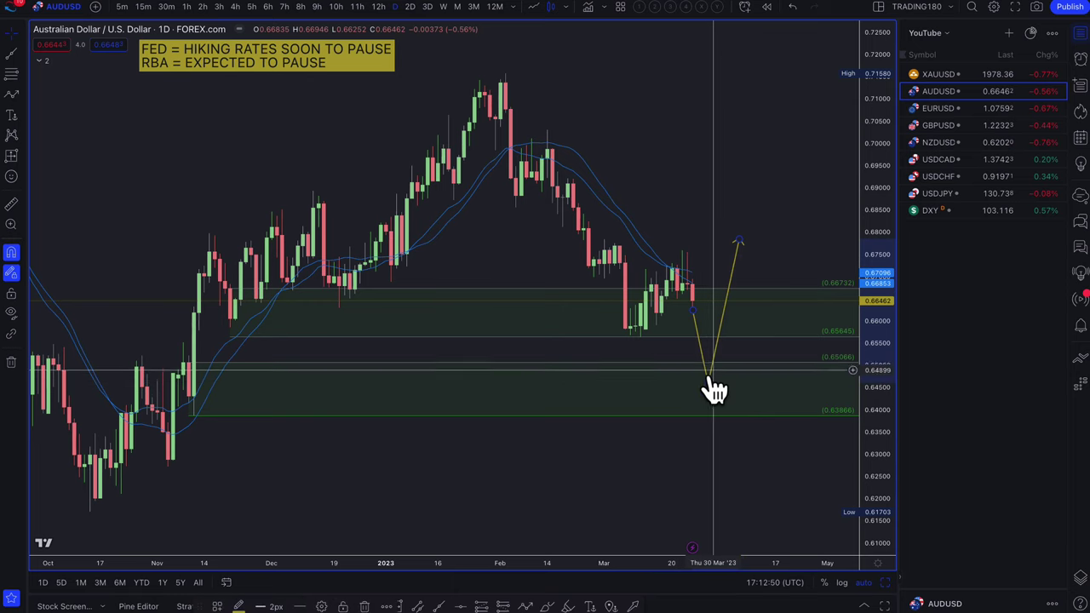
{"action": "left_click_drag", "start_coordinate": [740, 242], "coordinate": [779, 207]}
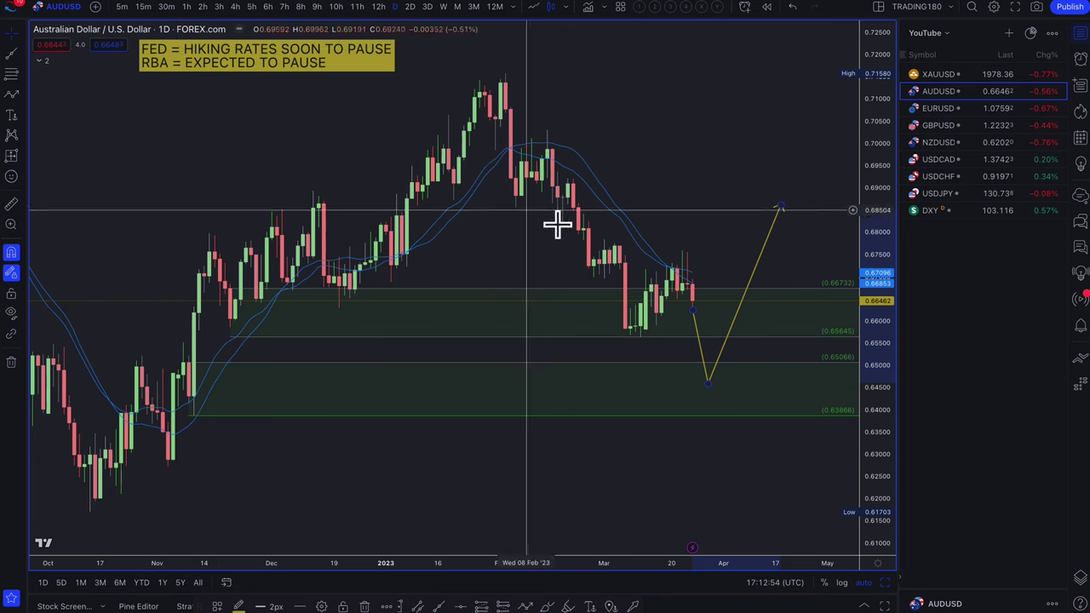
{"action": "scroll", "coordinate": [656, 311], "scroll_direction": "down", "scroll_amount": 2}
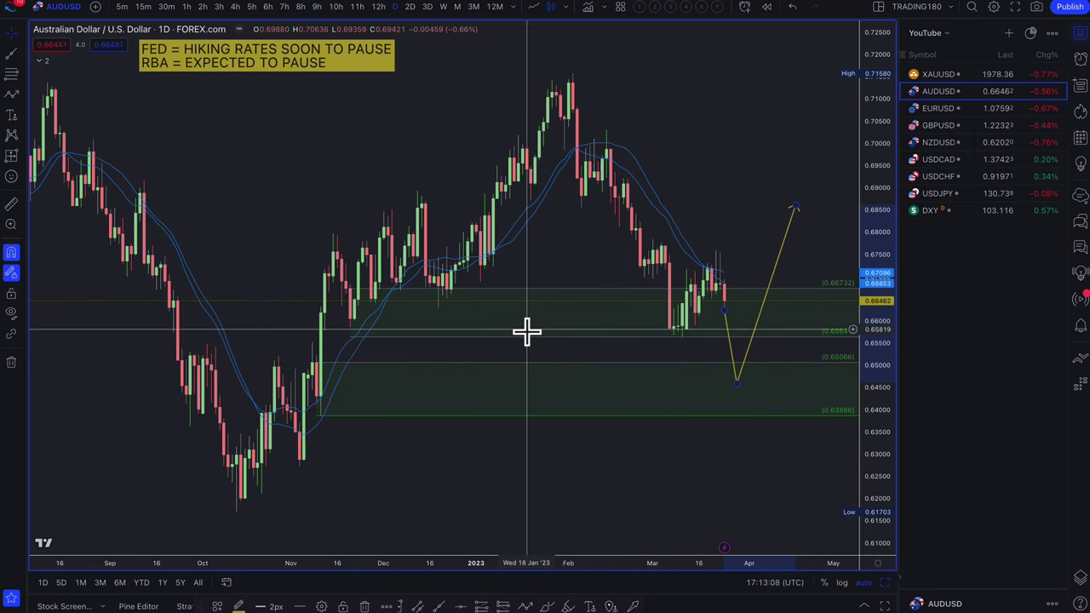
{"action": "mouse_move", "coordinate": [737, 386]}
{"action": "left_mouse_down"}
{"action": "mouse_move", "coordinate": [759, 385]}
{"action": "mouse_move", "coordinate": [748, 384]}
{"action": "left_mouse_up"}
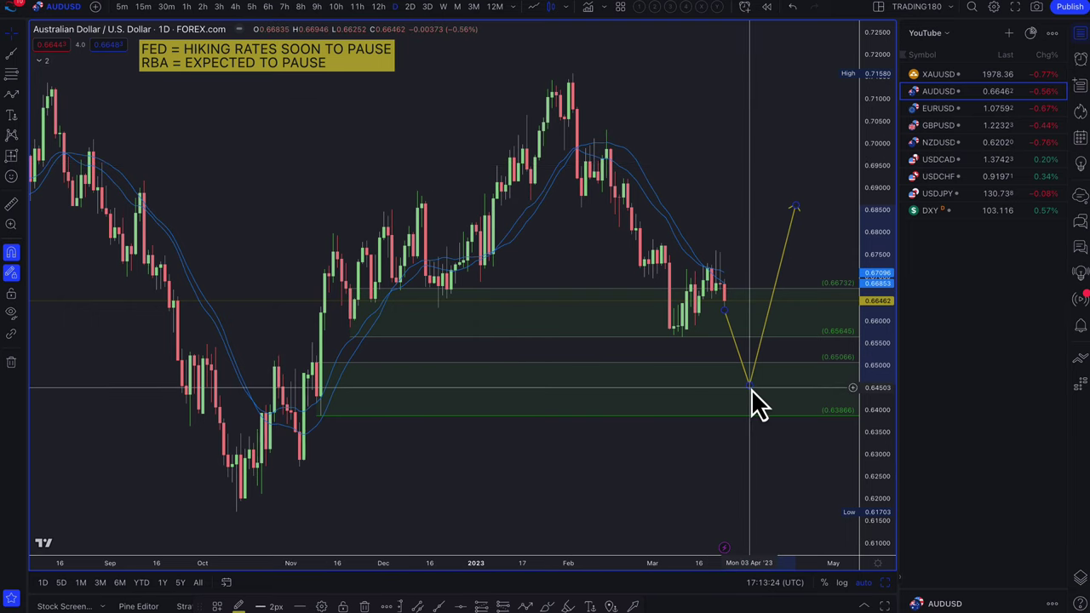
{"action": "left_click_drag", "start_coordinate": [751, 390], "coordinate": [749, 367]}
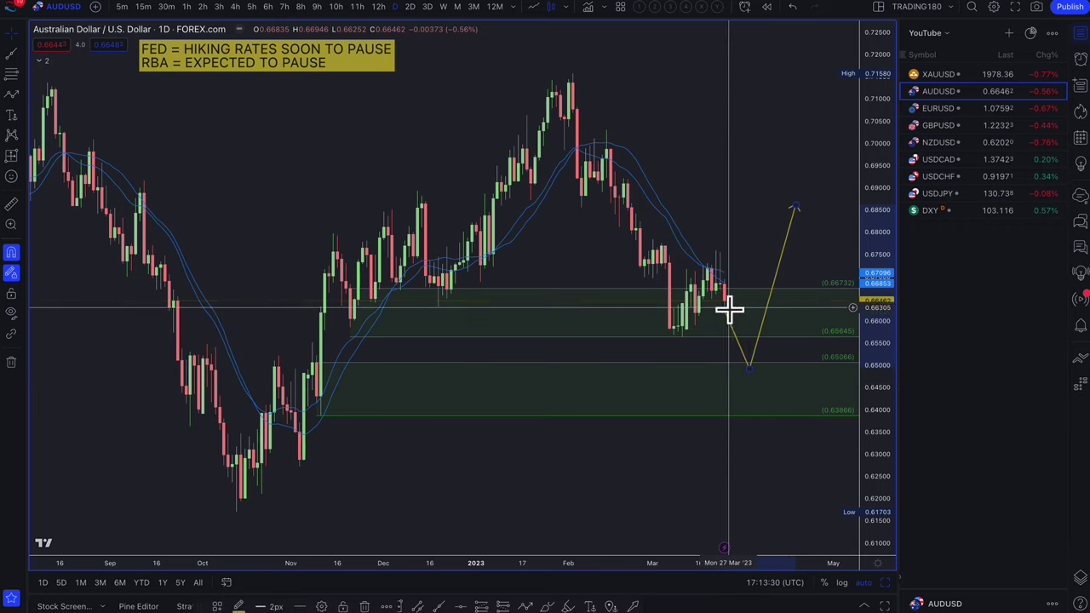
Switch to XAUUSD and draw green zones at 1885.75–1913.83 and 1804.76–1846.83.
{"action": "left_click", "coordinate": [941, 78]}
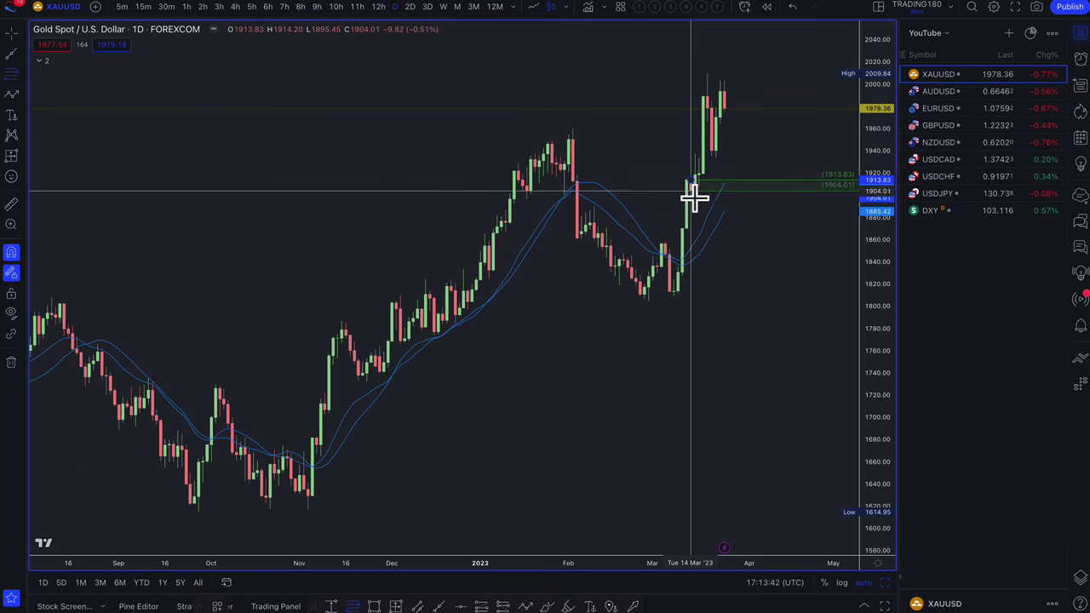
{"action": "left_click_drag", "start_coordinate": [694, 198], "coordinate": [696, 209]}
{"action": "left_click_drag", "start_coordinate": [670, 255], "coordinate": [646, 302]}
{"action": "scroll", "coordinate": [569, 290], "scroll_direction": "up", "scroll_amount": 3}
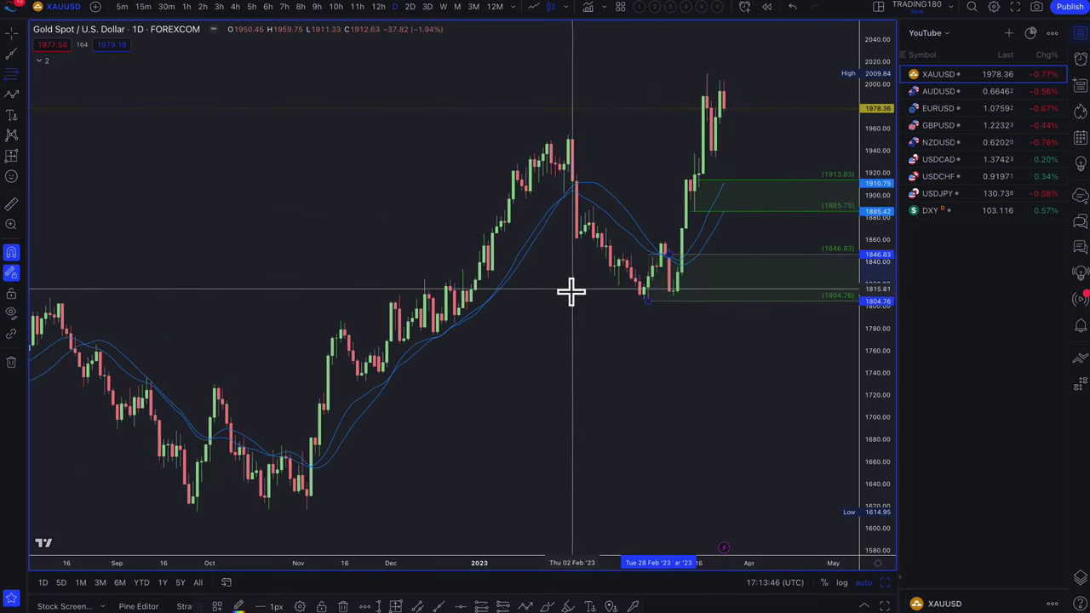
Draw a projected path from the latest candle dipping into the 1885–1913 zone, then rising.
{"action": "left_click", "coordinate": [11, 94]}
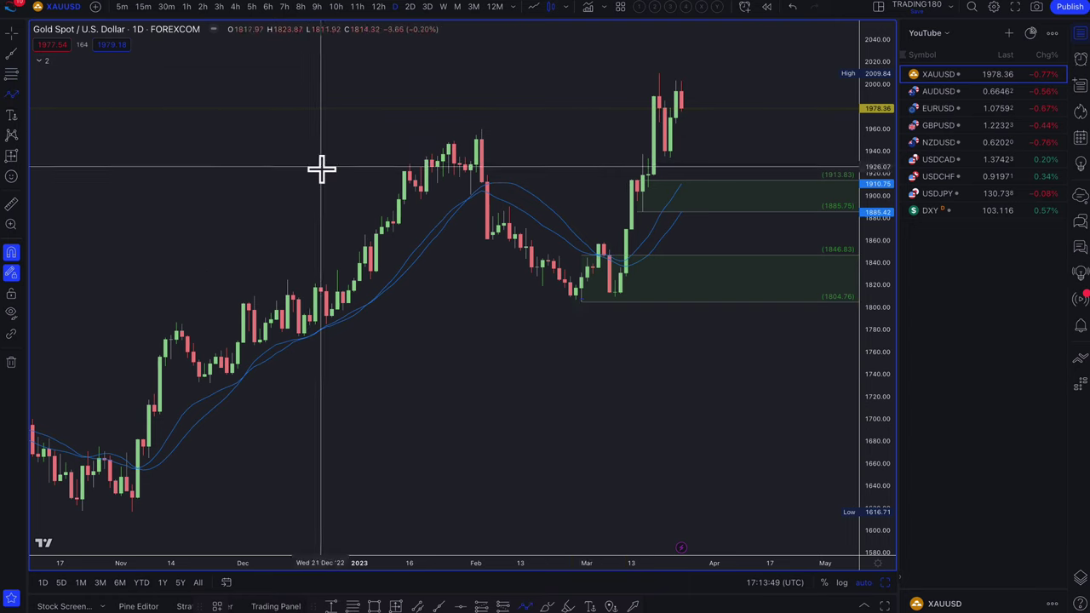
{"action": "left_click", "coordinate": [682, 111]}
{"action": "left_click", "coordinate": [713, 207]}
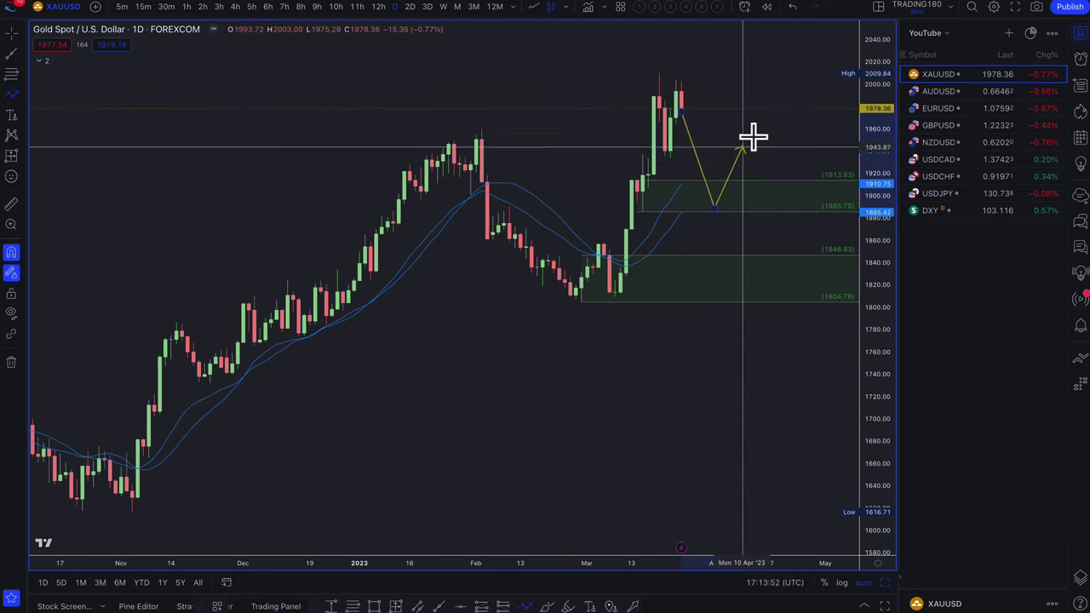
{"action": "double_click", "coordinate": [762, 119]}
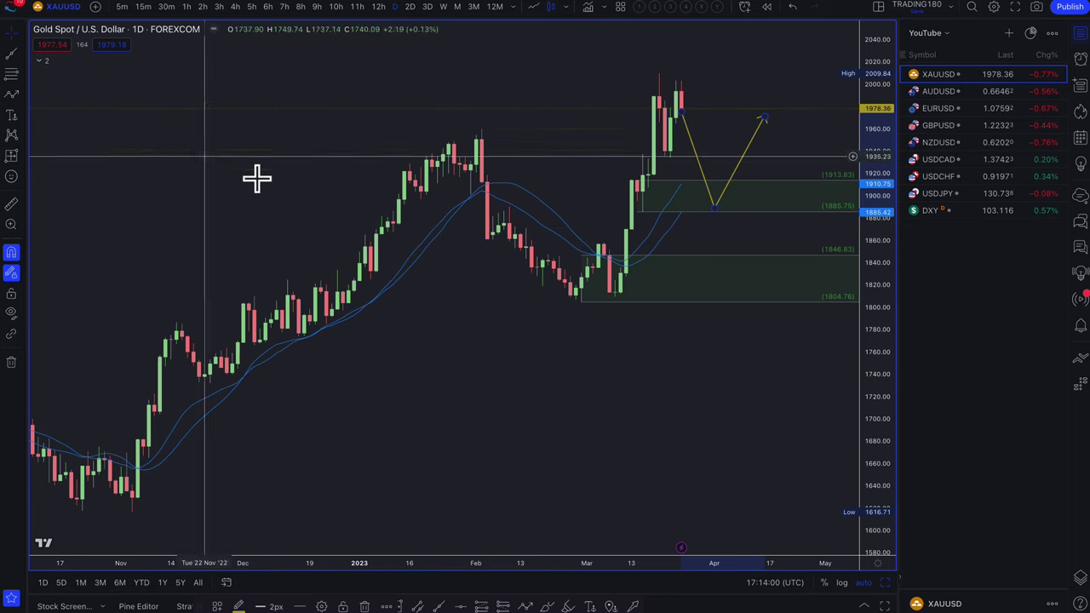
{"action": "scroll", "coordinate": [762, 342], "scroll_direction": "down", "scroll_amount": 1}
{"action": "scroll", "coordinate": [764, 343], "scroll_direction": "down", "scroll_amount": 1}
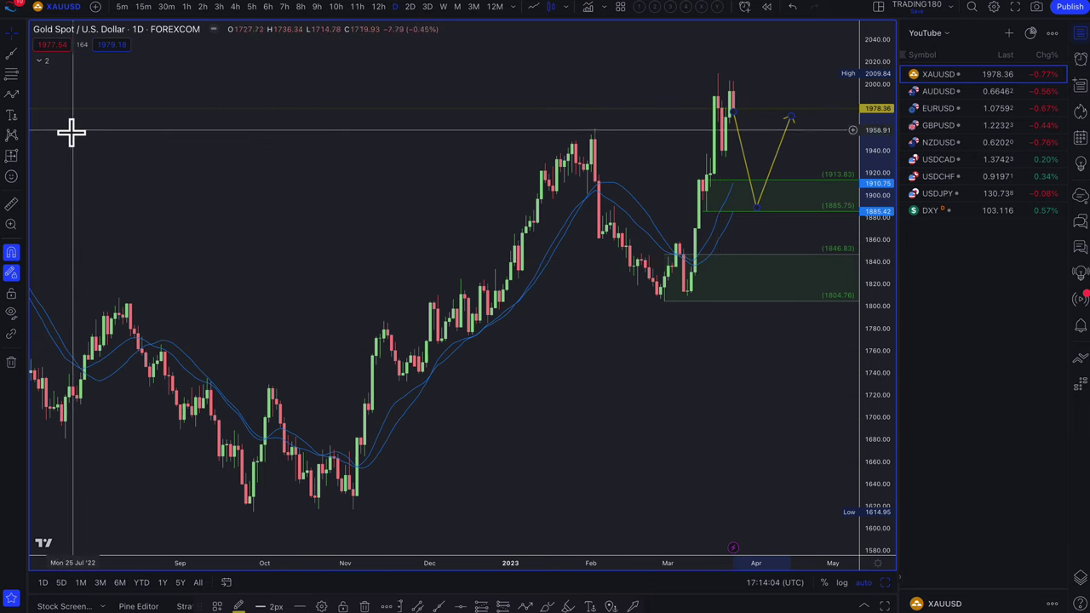
{"action": "scroll", "coordinate": [333, 338], "scroll_direction": "down", "scroll_amount": 2}
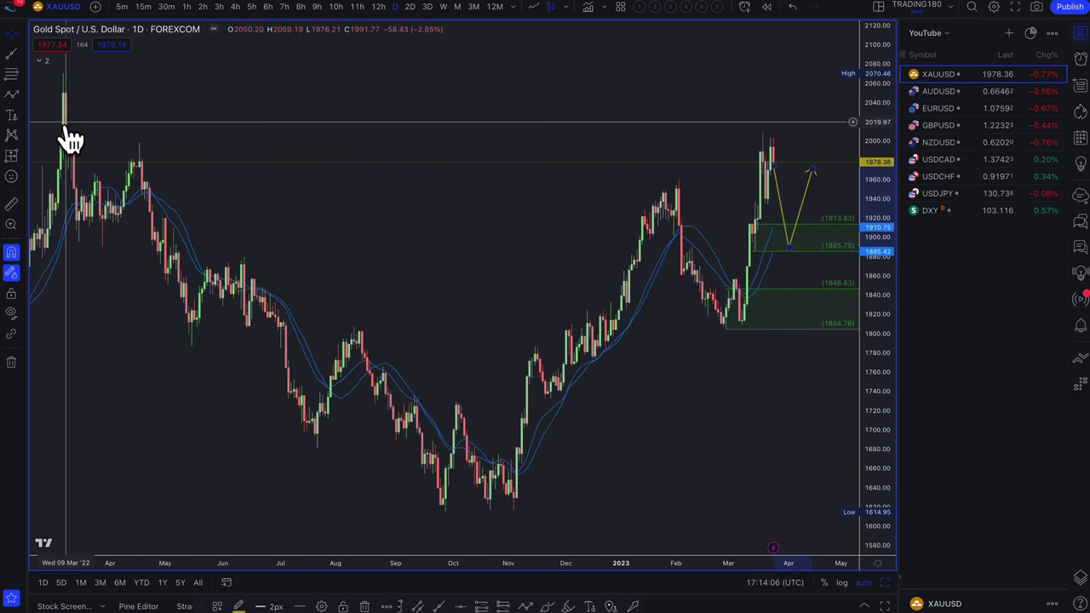
{"action": "left_click", "coordinate": [23, 96]}
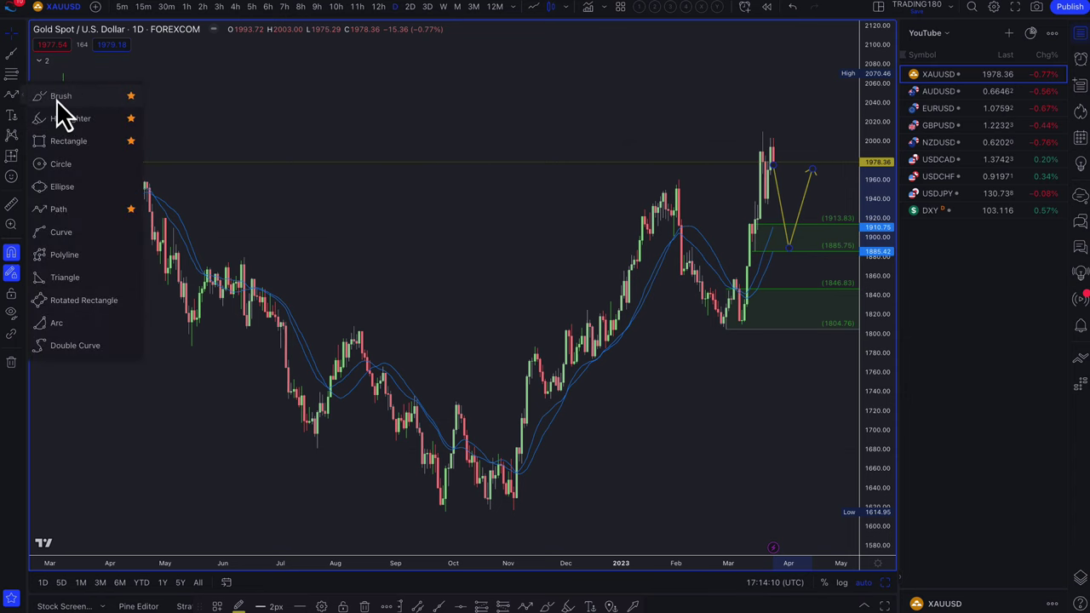
Ring the autumn-2022 lows near 1615–1680 with a large and a smaller brush ellipse.
{"action": "left_click", "coordinate": [57, 96]}
{"action": "scroll", "coordinate": [361, 390], "scroll_direction": "down", "scroll_amount": 3}
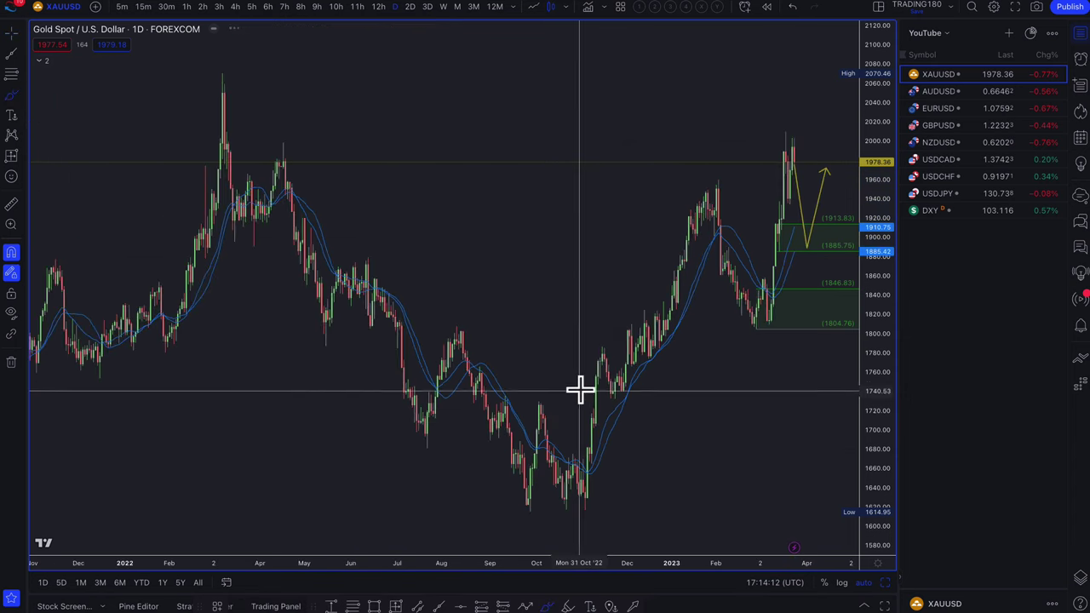
{"action": "mouse_move", "coordinate": [588, 379]}
{"action": "left_mouse_down"}
{"action": "mouse_move", "coordinate": [520, 355]}
{"action": "mouse_move", "coordinate": [461, 493]}
{"action": "left_mouse_up"}
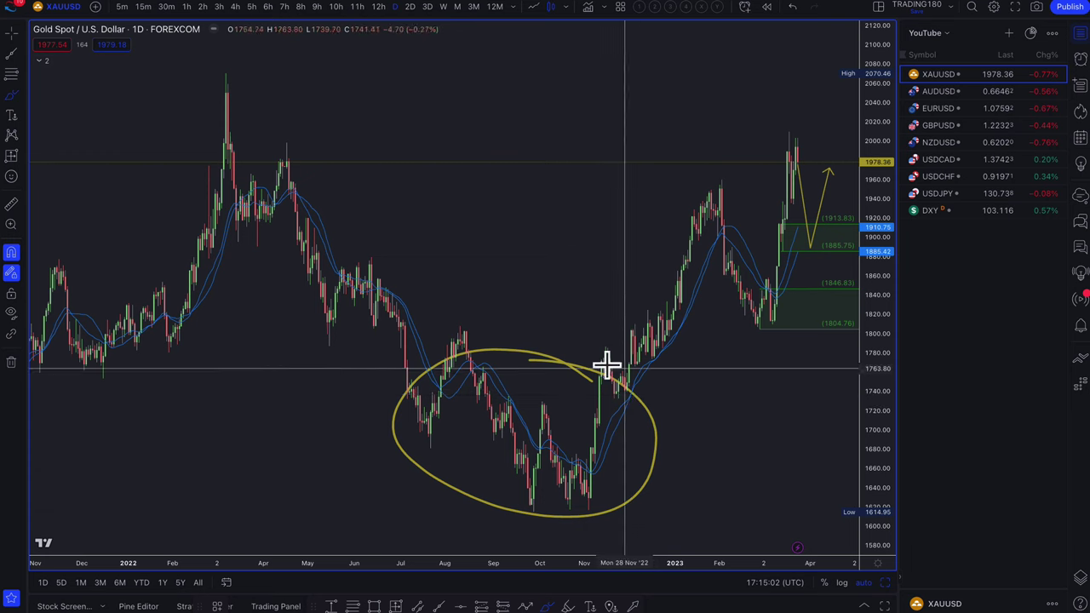
{"action": "left_click_drag", "start_coordinate": [557, 405], "coordinate": [475, 388]}
{"action": "mouse_move", "coordinate": [464, 428]}
{"action": "left_mouse_down"}
{"action": "mouse_move", "coordinate": [541, 506]}
{"action": "mouse_move", "coordinate": [594, 414]}
{"action": "mouse_move", "coordinate": [554, 399]}
{"action": "left_mouse_up"}
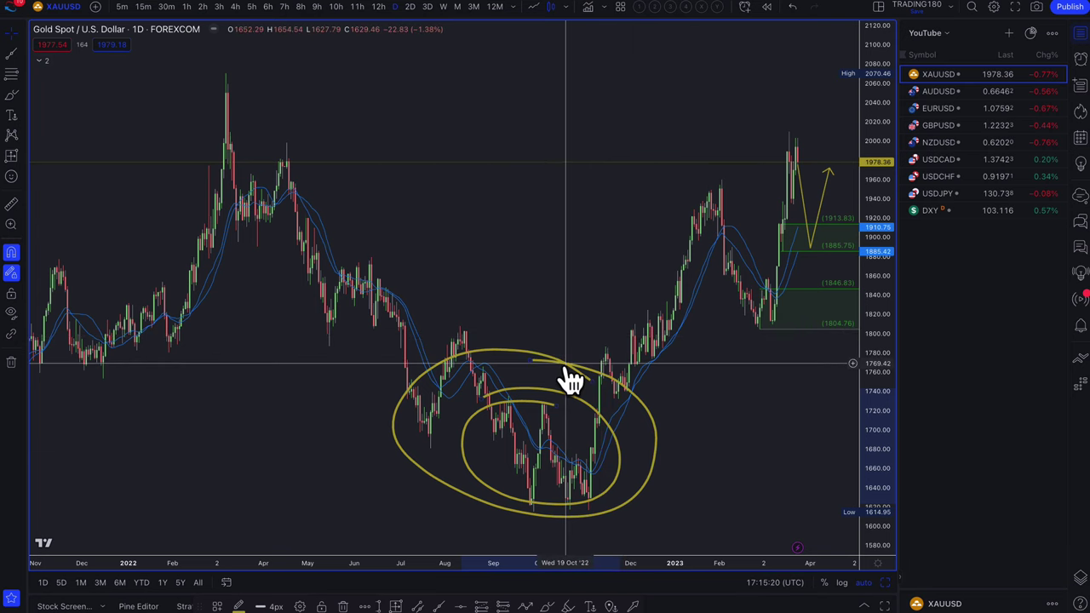
{"action": "scroll", "coordinate": [571, 379], "scroll_direction": "down", "scroll_amount": 5}
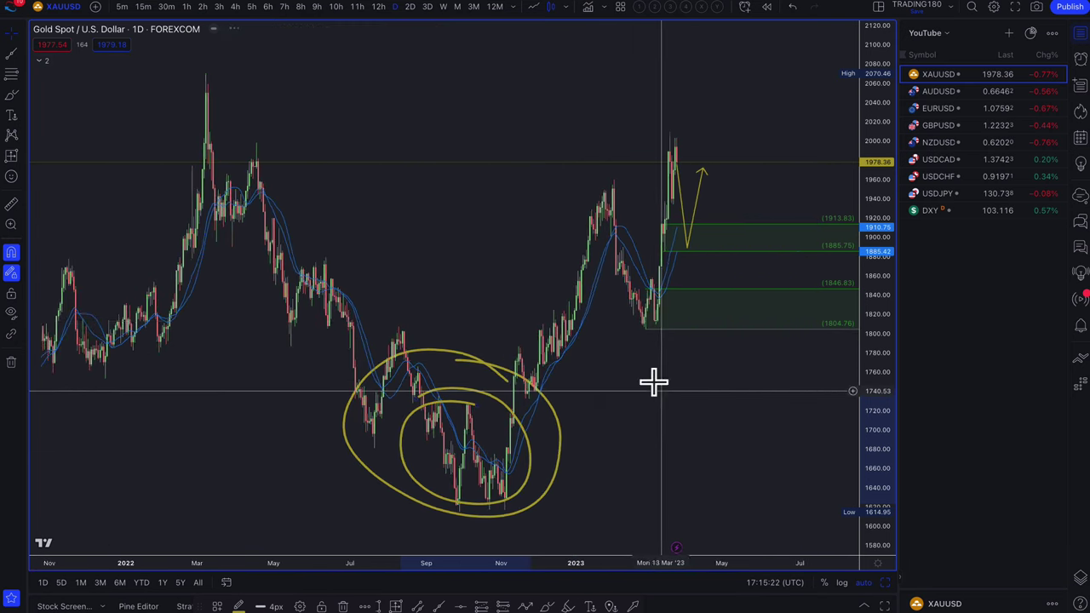
Move the projected path's middle point so it dips into the 1885.75–1913.83 zone.
{"action": "scroll", "coordinate": [652, 239], "scroll_direction": "up", "scroll_amount": 2}
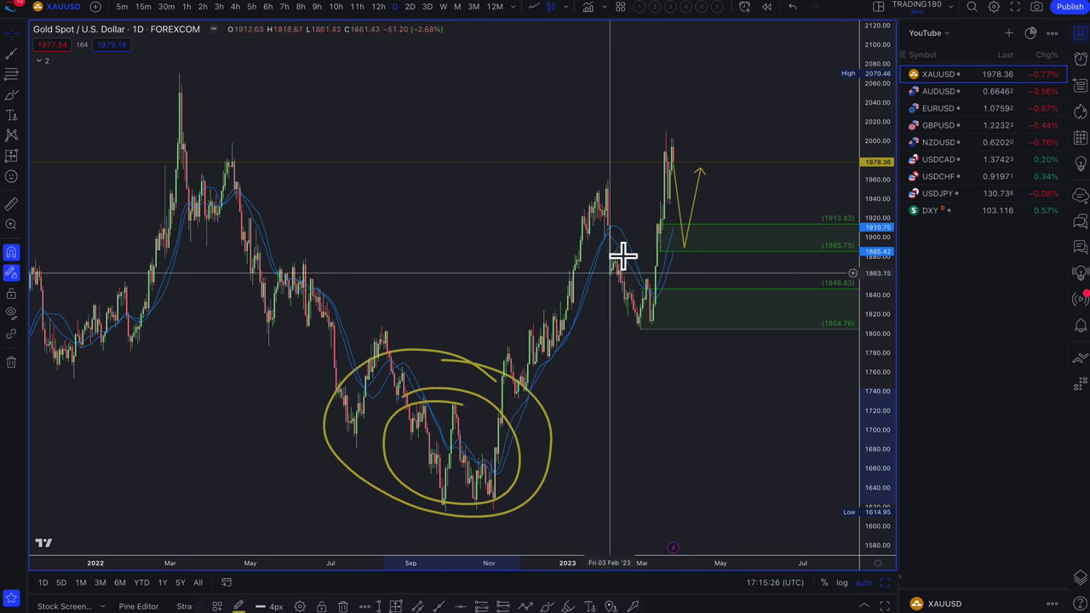
{"action": "scroll", "coordinate": [747, 272], "scroll_direction": "up", "scroll_amount": 4}
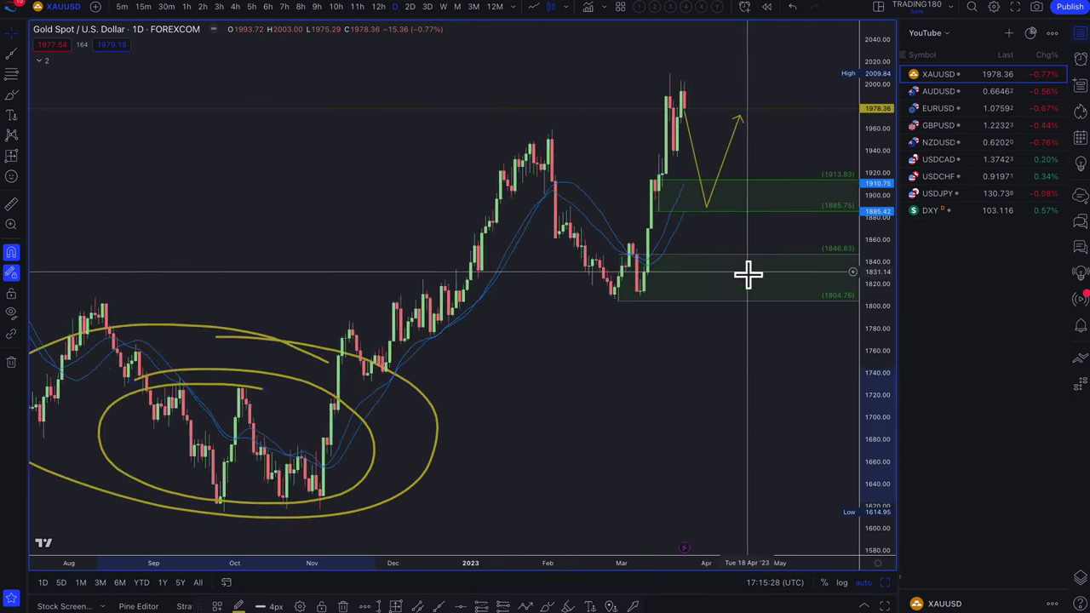
{"action": "scroll", "coordinate": [747, 272], "scroll_direction": "up", "scroll_amount": 4}
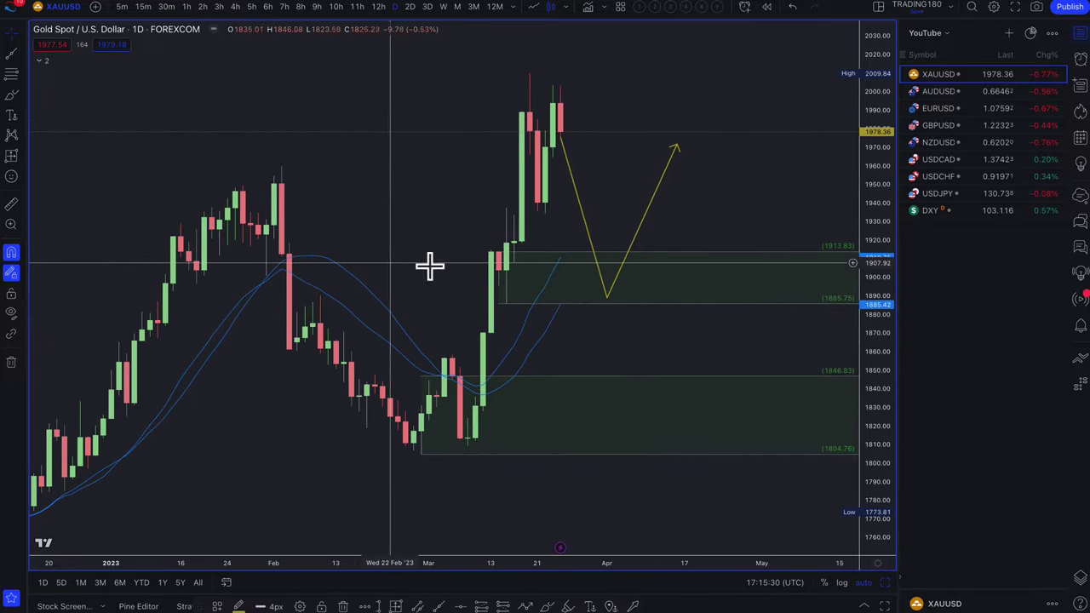
{"action": "left_click_drag", "start_coordinate": [608, 300], "coordinate": [594, 283]}
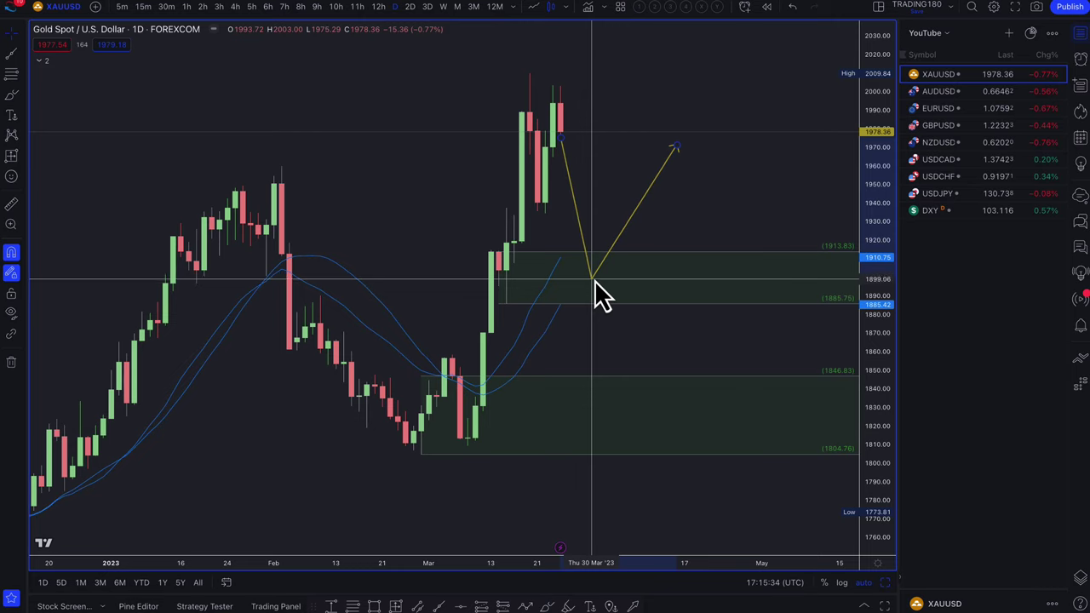
{"action": "left_click", "coordinate": [592, 279]}
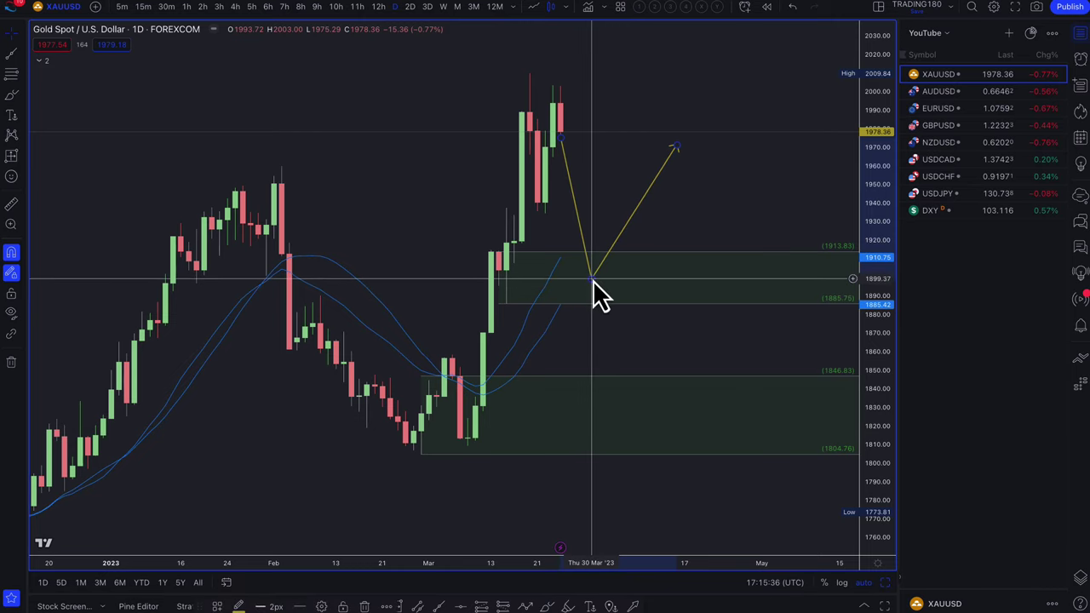
{"action": "mouse_move", "coordinate": [593, 289]}
{"action": "left_mouse_down"}
{"action": "mouse_move", "coordinate": [615, 410]}
{"action": "mouse_move", "coordinate": [616, 289]}
{"action": "left_mouse_up"}
{"action": "scroll", "coordinate": [595, 319], "scroll_direction": "down", "scroll_amount": 2}
{"action": "scroll", "coordinate": [604, 323], "scroll_direction": "down", "scroll_amount": 2}
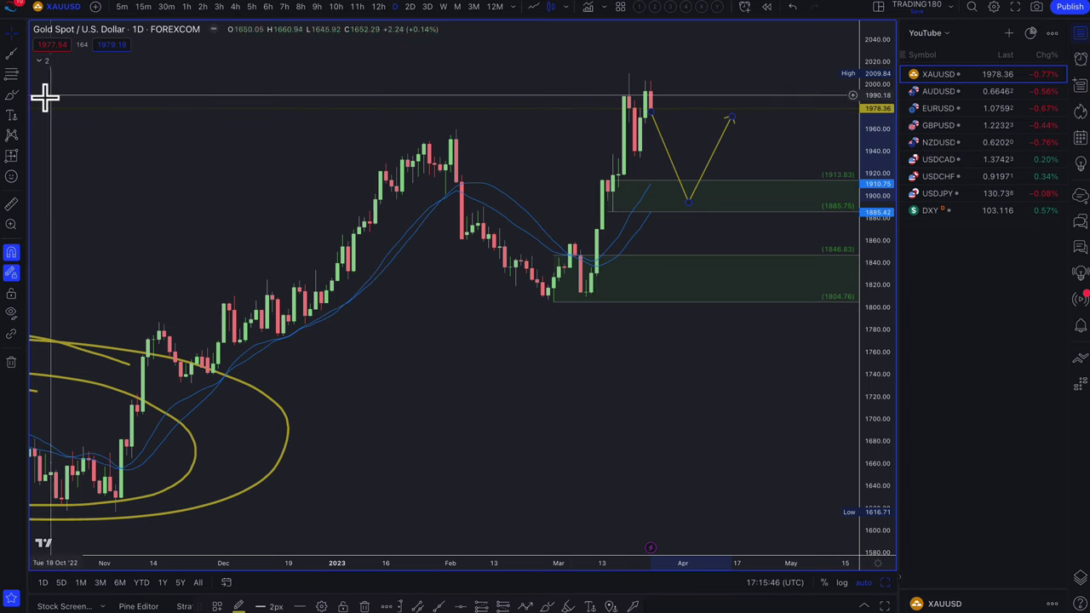
Draw rectangle zones near 1890 and 1805–1815, stretching the lower one further right.
{"action": "left_click", "coordinate": [67, 146]}
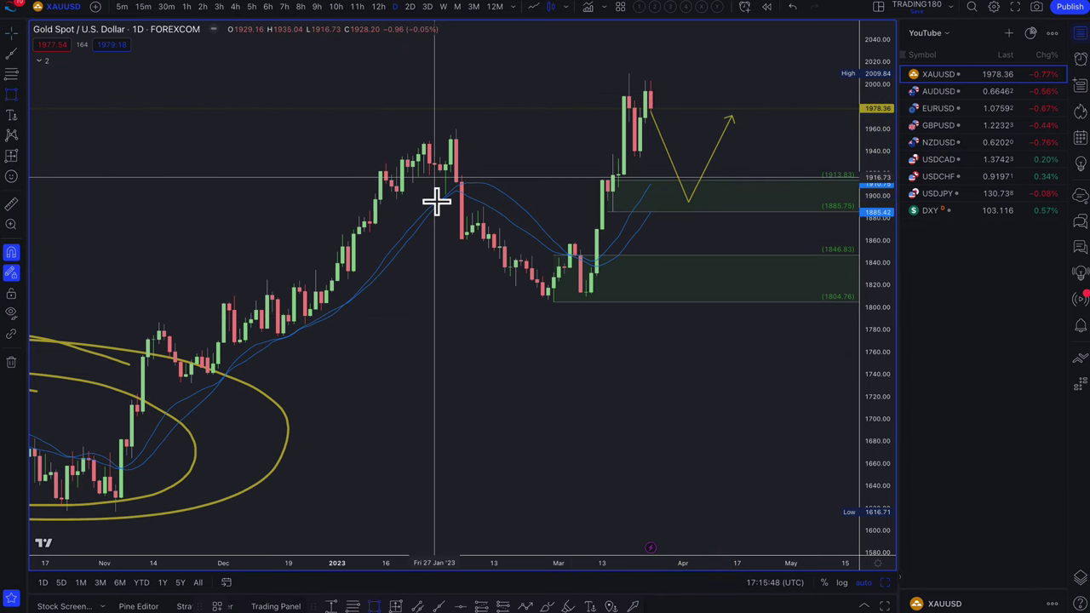
{"action": "left_click", "coordinate": [396, 200]}
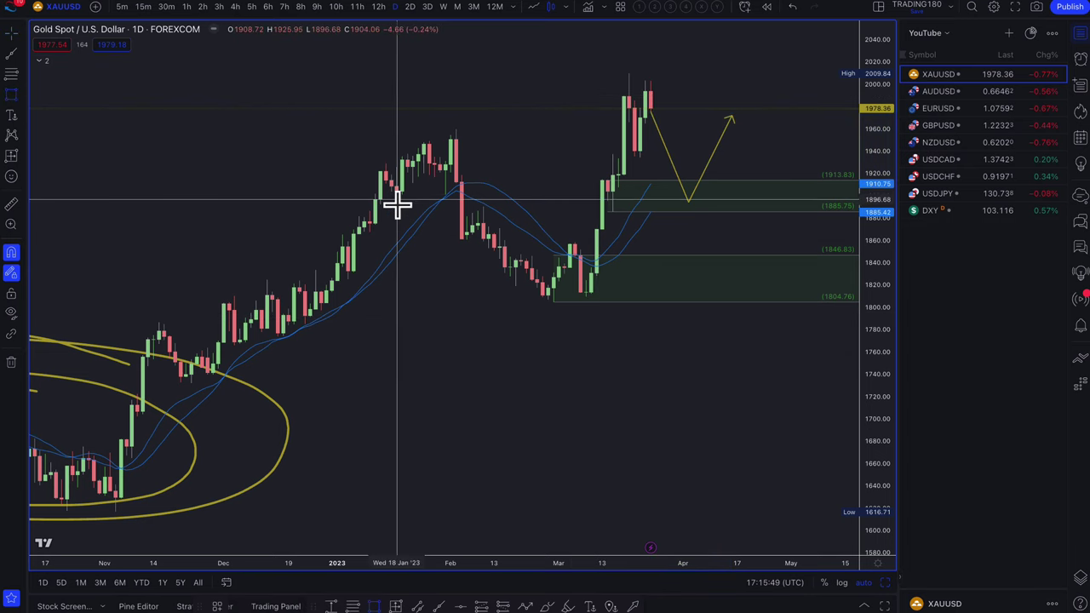
{"action": "left_click", "coordinate": [752, 211]}
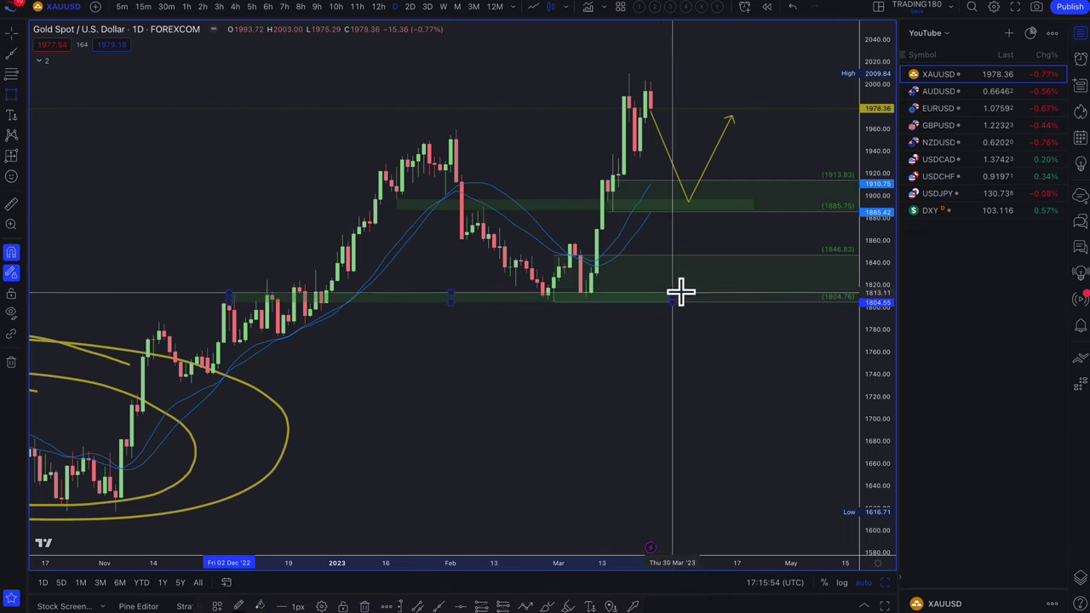
{"action": "left_click", "coordinate": [712, 293]}
{"action": "scroll", "coordinate": [852, 294], "scroll_direction": "up", "scroll_amount": 2}
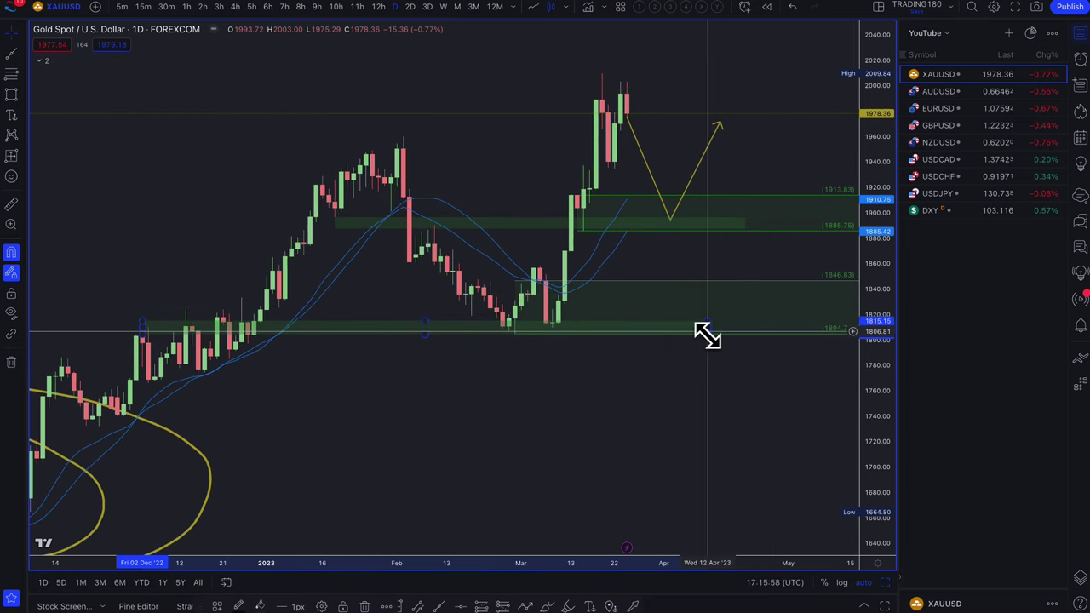
{"action": "left_click_drag", "start_coordinate": [727, 327], "coordinate": [824, 327]}
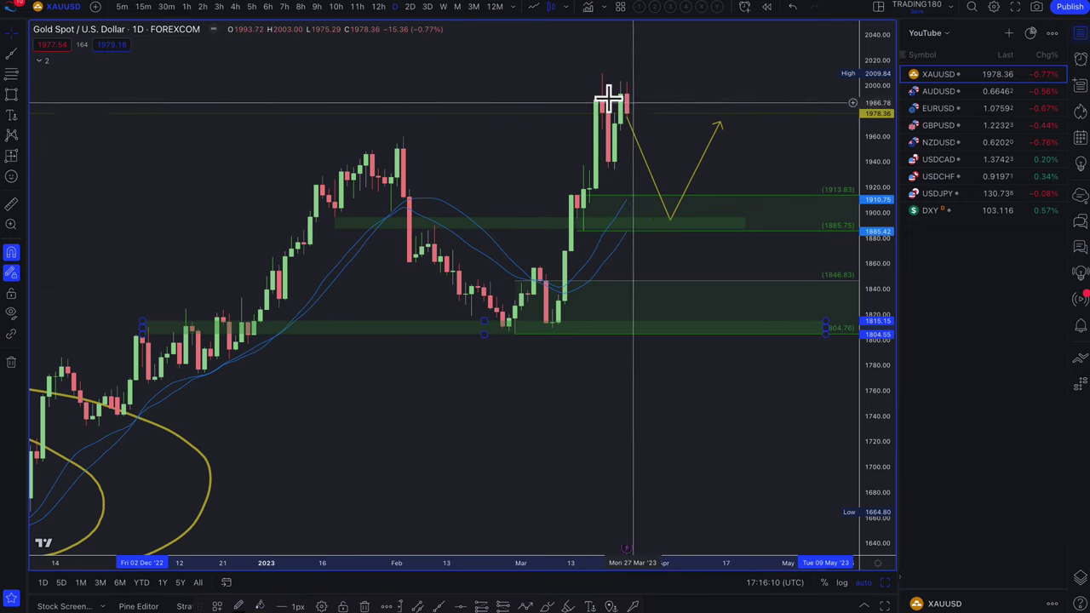
{"action": "scroll", "coordinate": [628, 127], "scroll_direction": "down", "scroll_amount": 3}
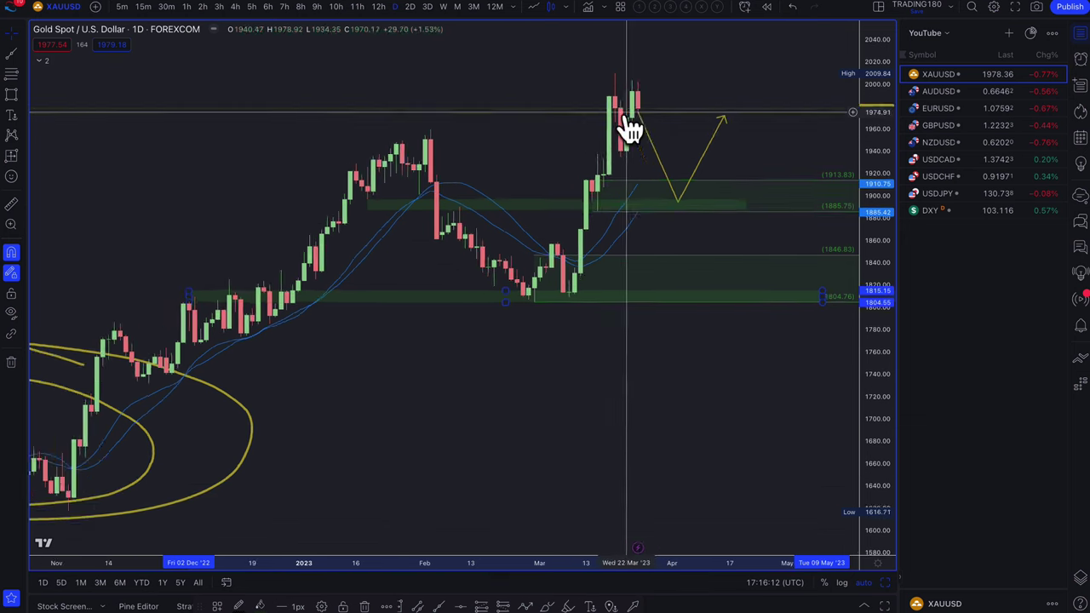
{"action": "scroll", "coordinate": [626, 134], "scroll_direction": "down", "scroll_amount": 5}
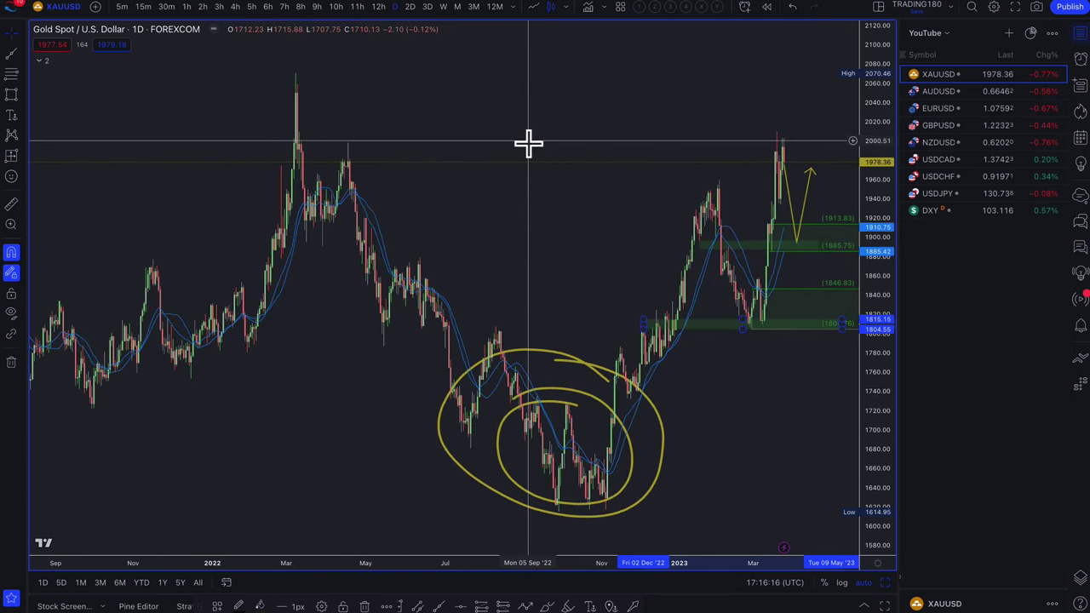
Apply the '1. SUPPLY' template to the 1973.57–1998.35 zone at the recent highs.
{"action": "left_click", "coordinate": [348, 145]}
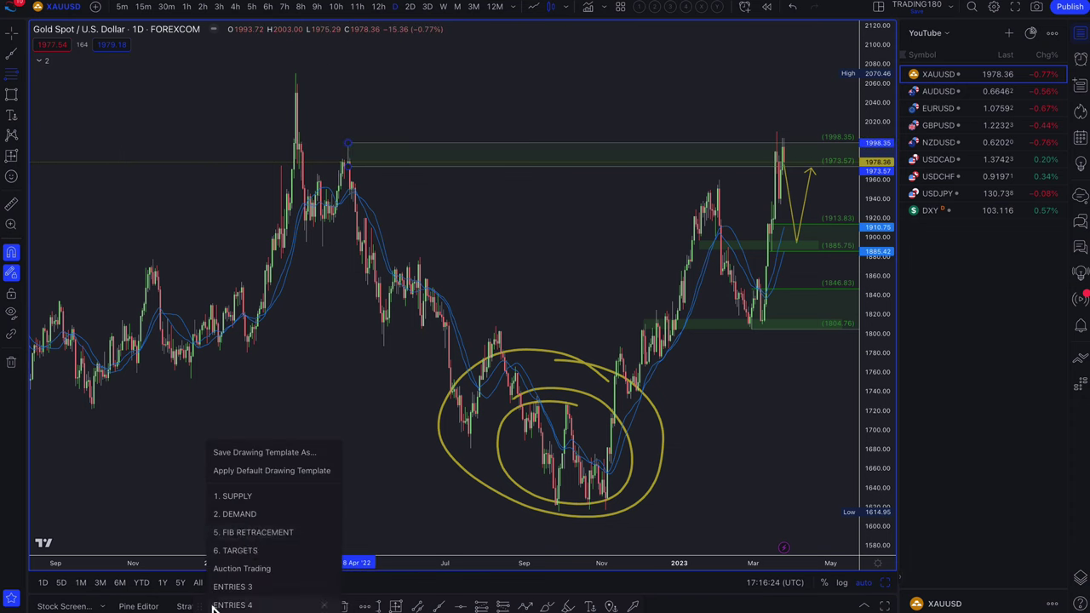
{"action": "left_click", "coordinate": [246, 497]}
{"action": "scroll", "coordinate": [491, 270], "scroll_direction": "up", "scroll_amount": 4}
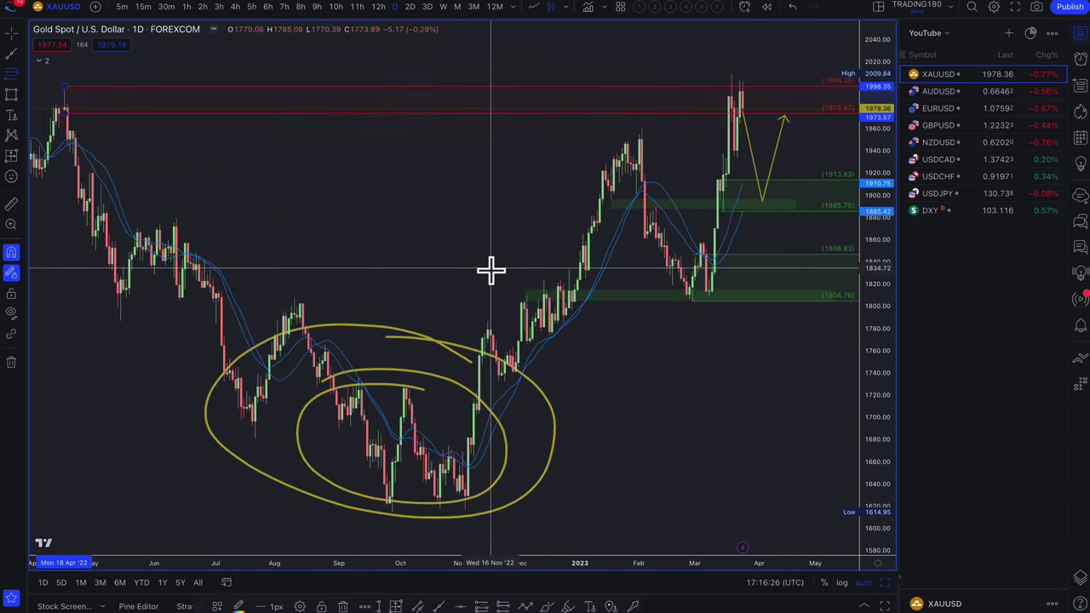
{"action": "scroll", "coordinate": [491, 270], "scroll_direction": "up", "scroll_amount": 5}
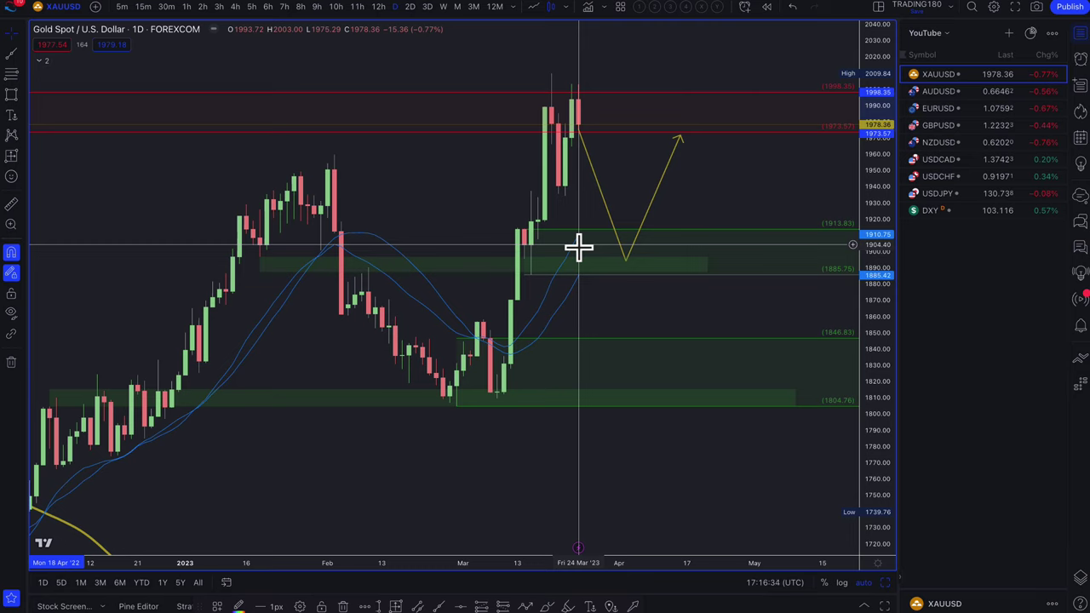
{"action": "right_click", "coordinate": [212, 85]}
{"action": "left_click", "coordinate": [176, 76]}
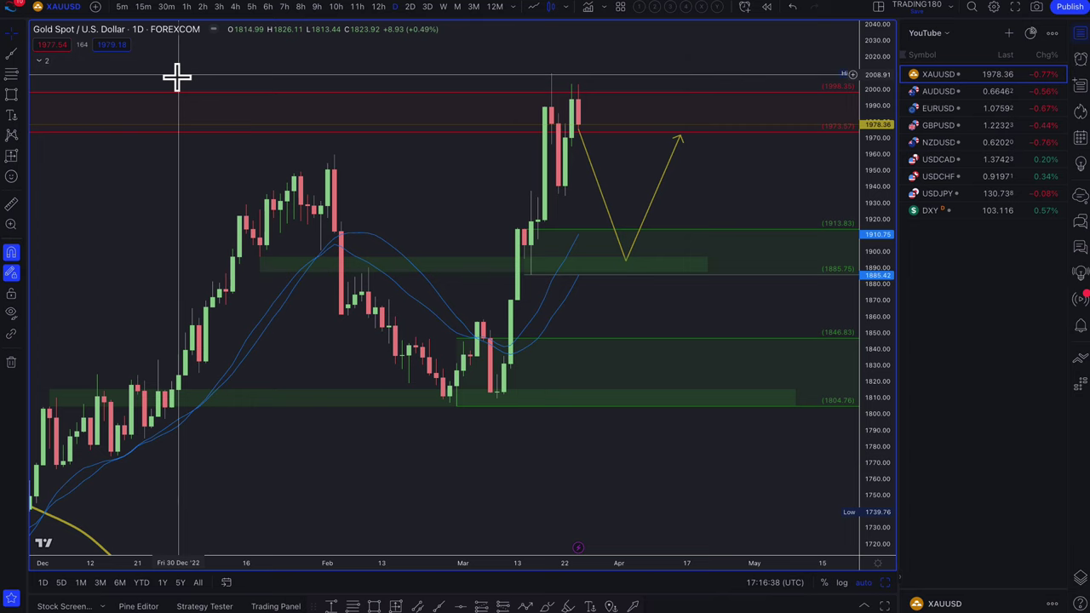